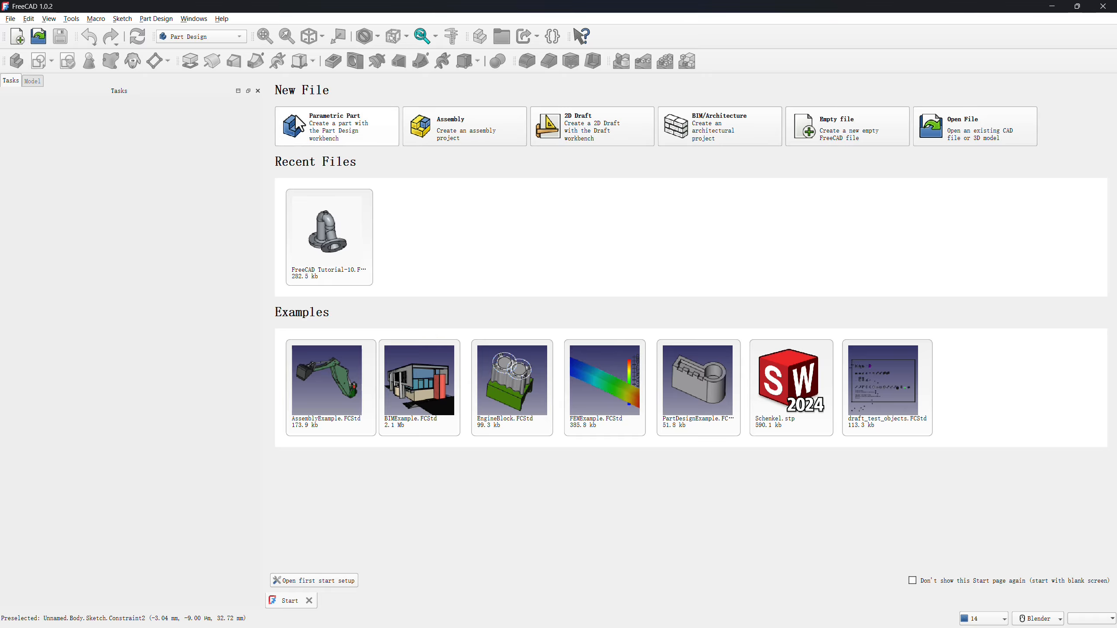
Create a new parametric part and start a sketch on the XZ plane.
left_click(311, 122)
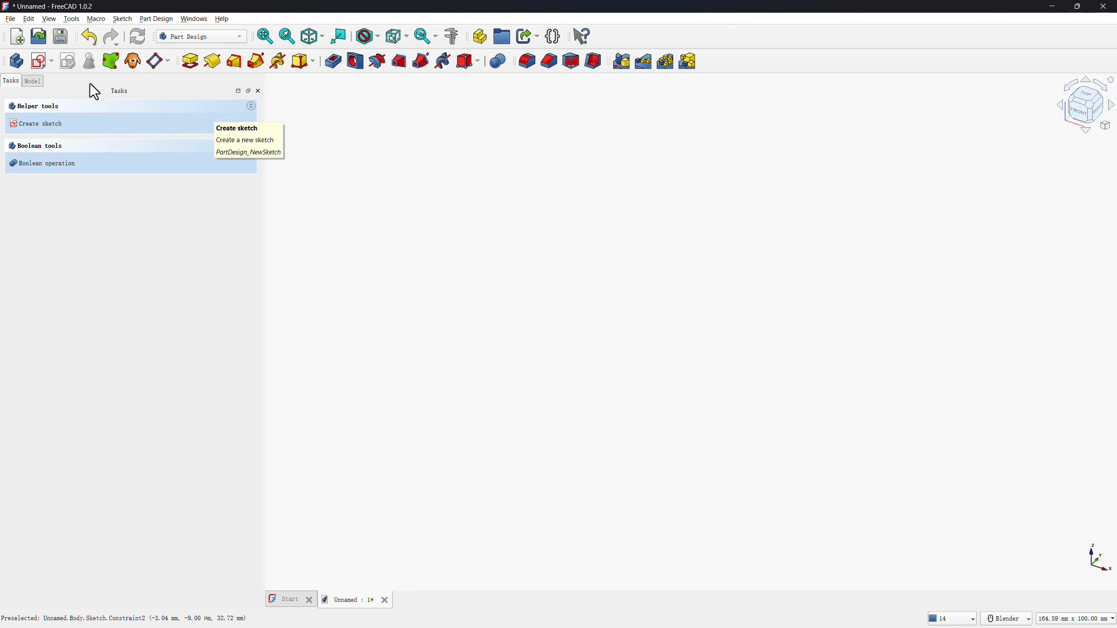
left_click(40, 63)
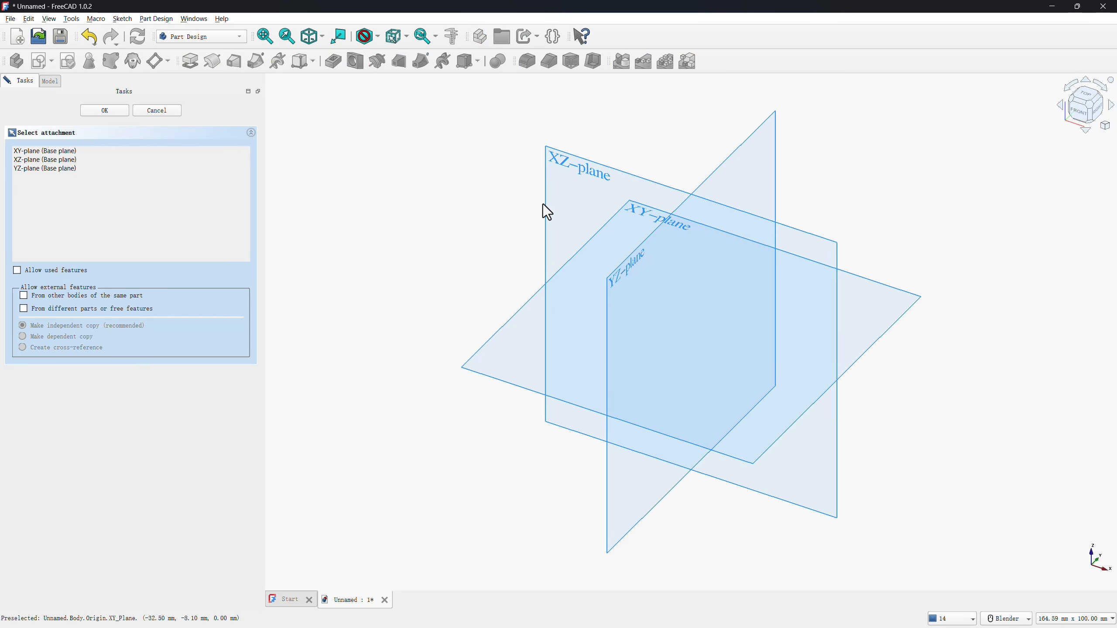
left_click(557, 177)
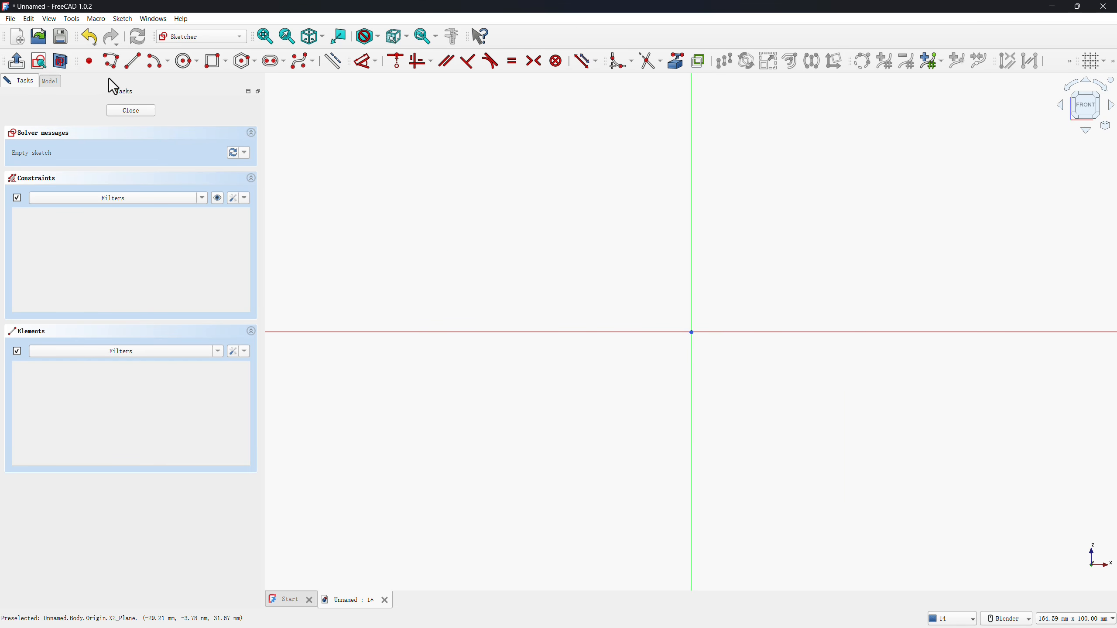
Place four sketch points: the origin, one on the vertical axis at about 34.4 mm, and two at about (9.6, 34) and (10.1, 20.5) mm.
left_click(89, 60)
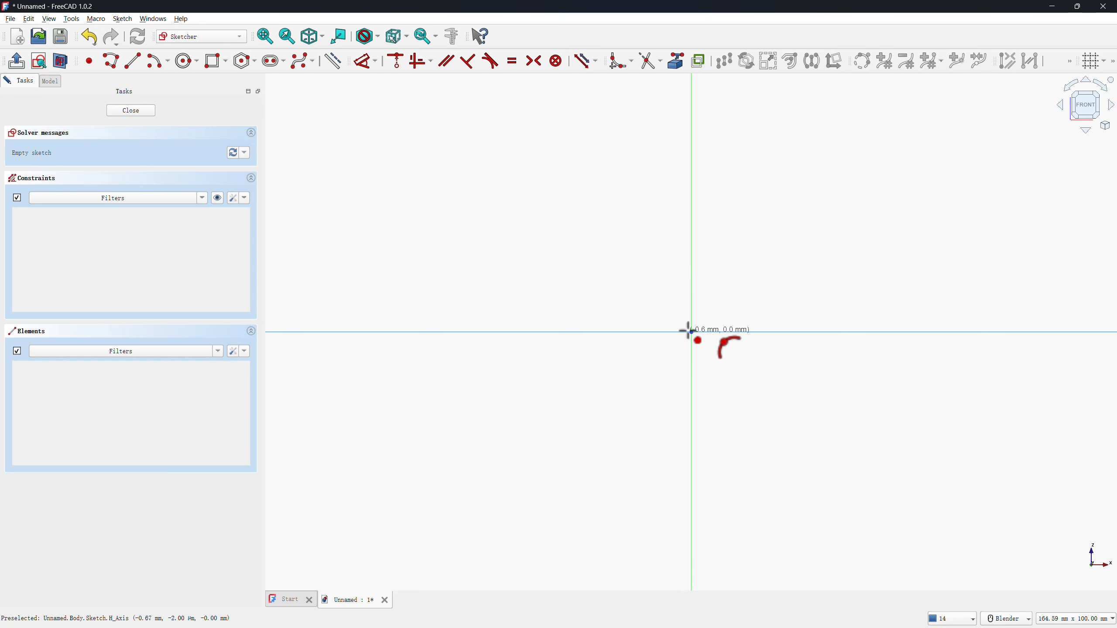
left_click(690, 332)
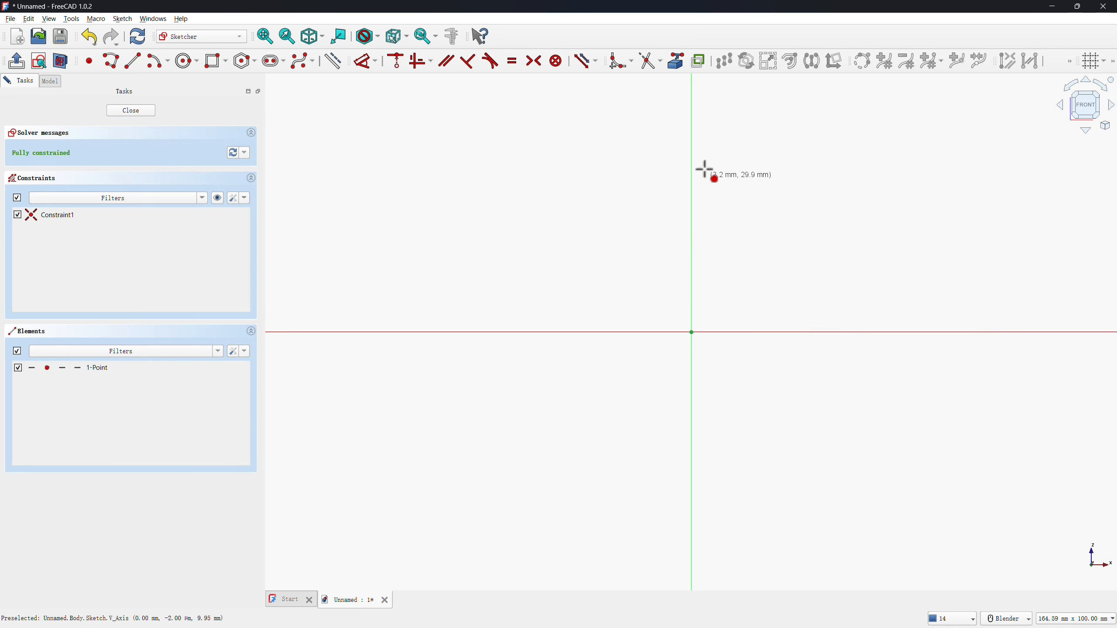
left_click(692, 154)
left_click(741, 156)
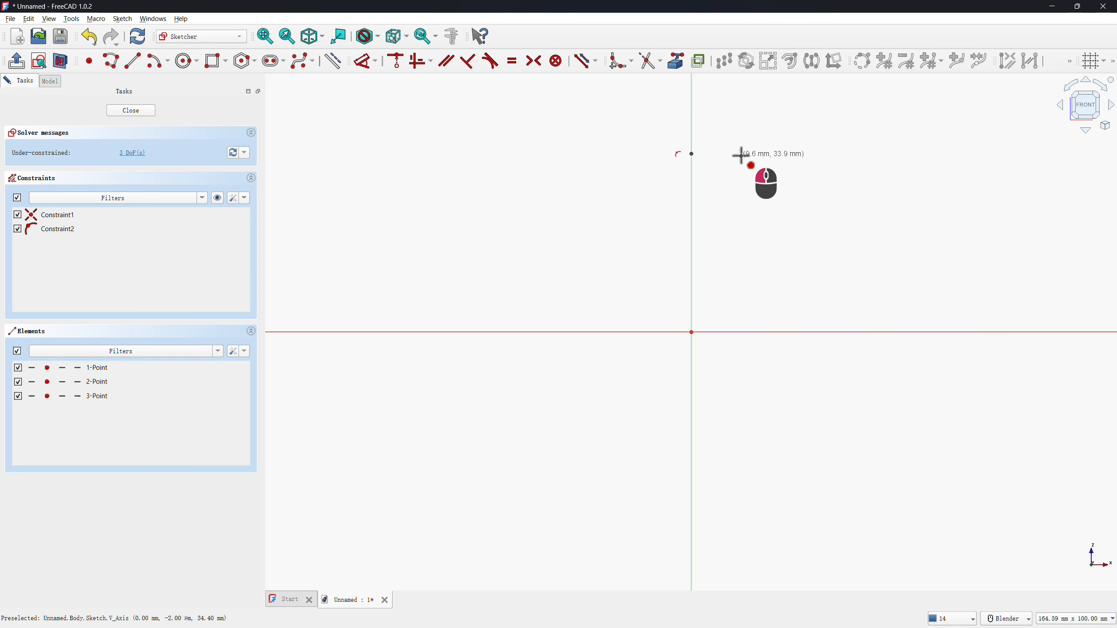
left_click(743, 225)
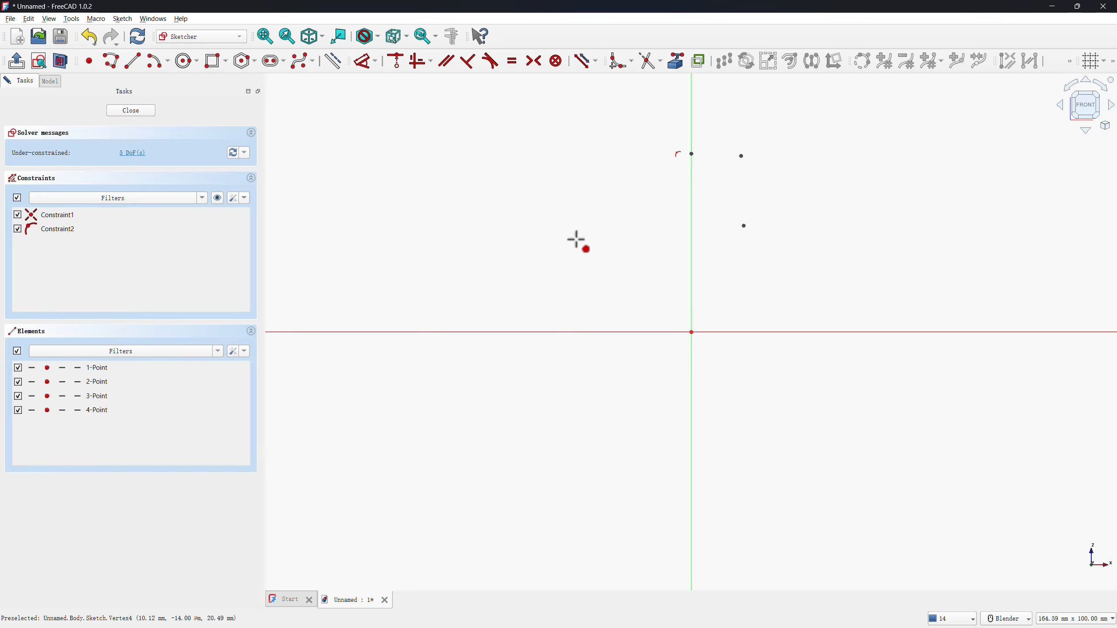
key("ctrl+z")
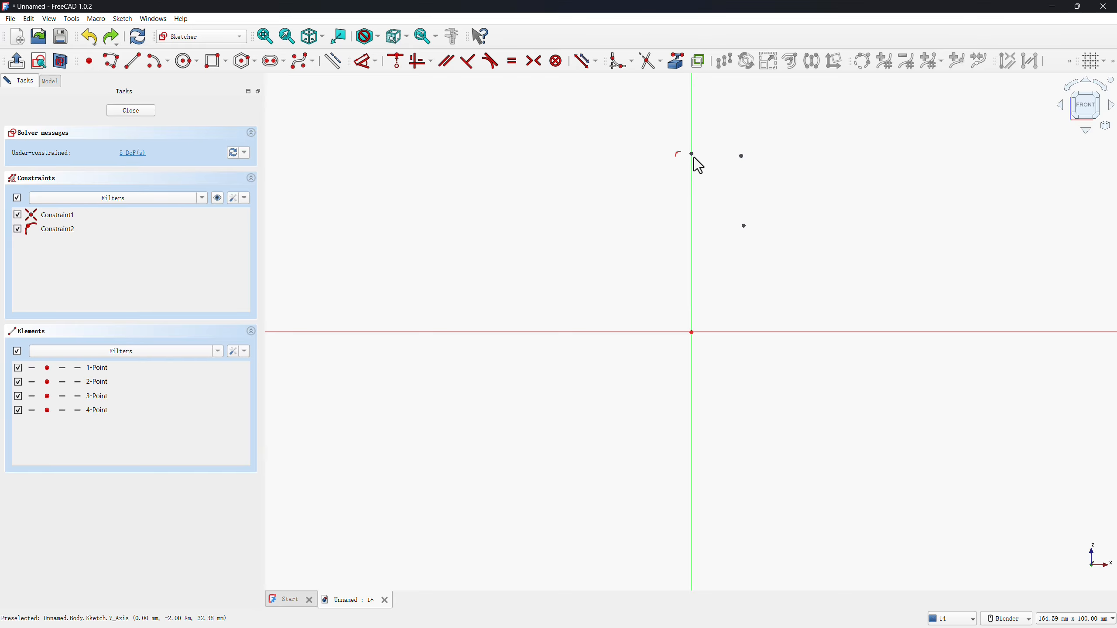
Constrain the two upper points horizontally and the two points off the axis vertically to each other.
left_click(692, 155)
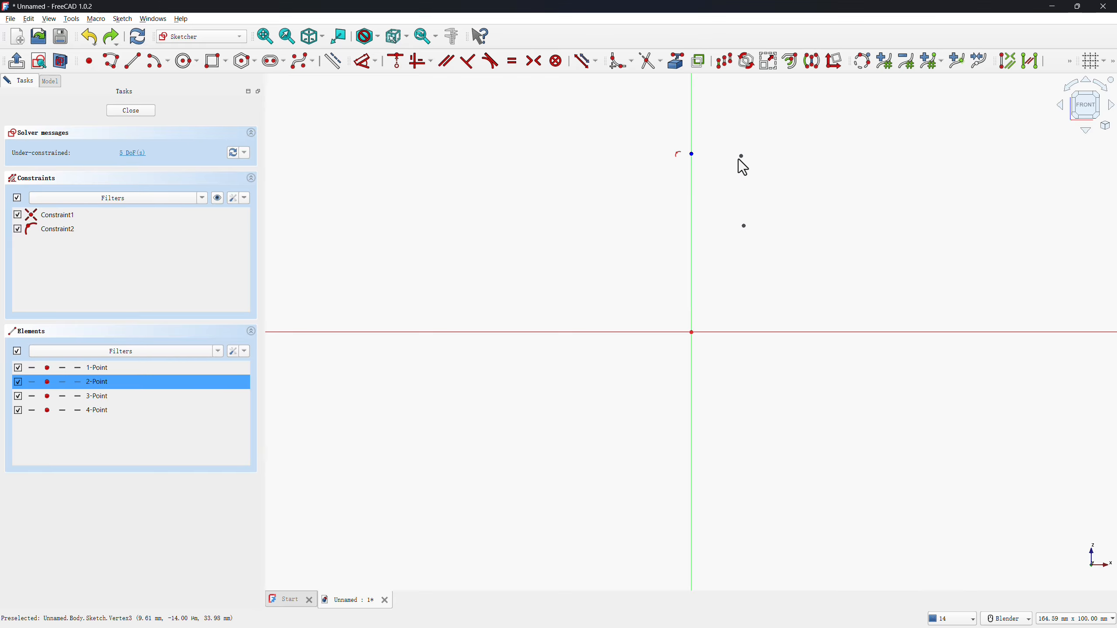
left_click(741, 156)
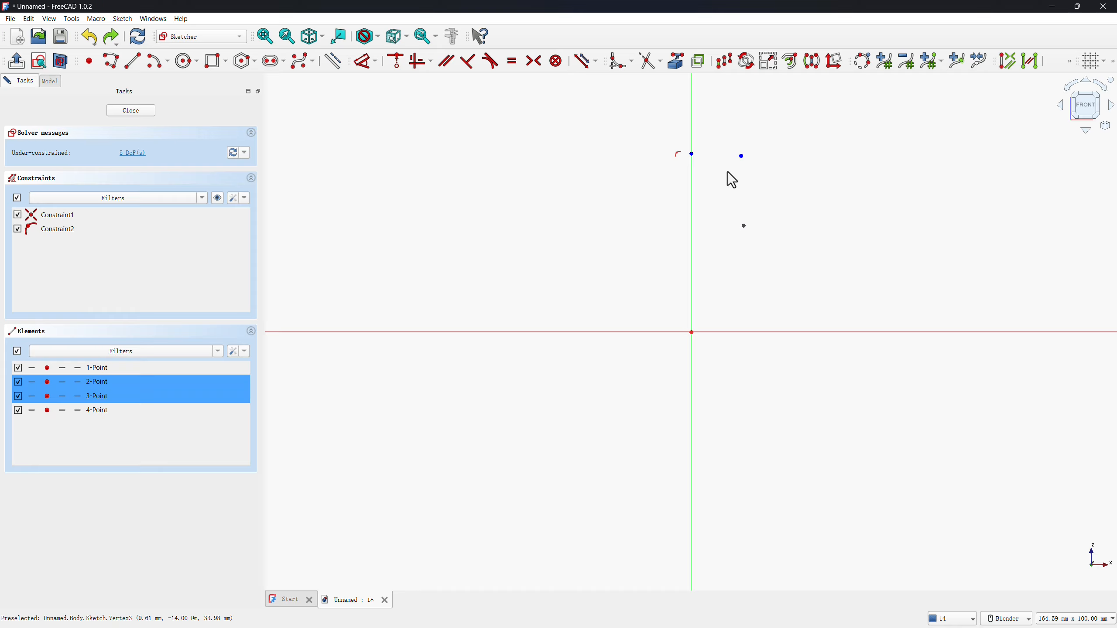
key("h")
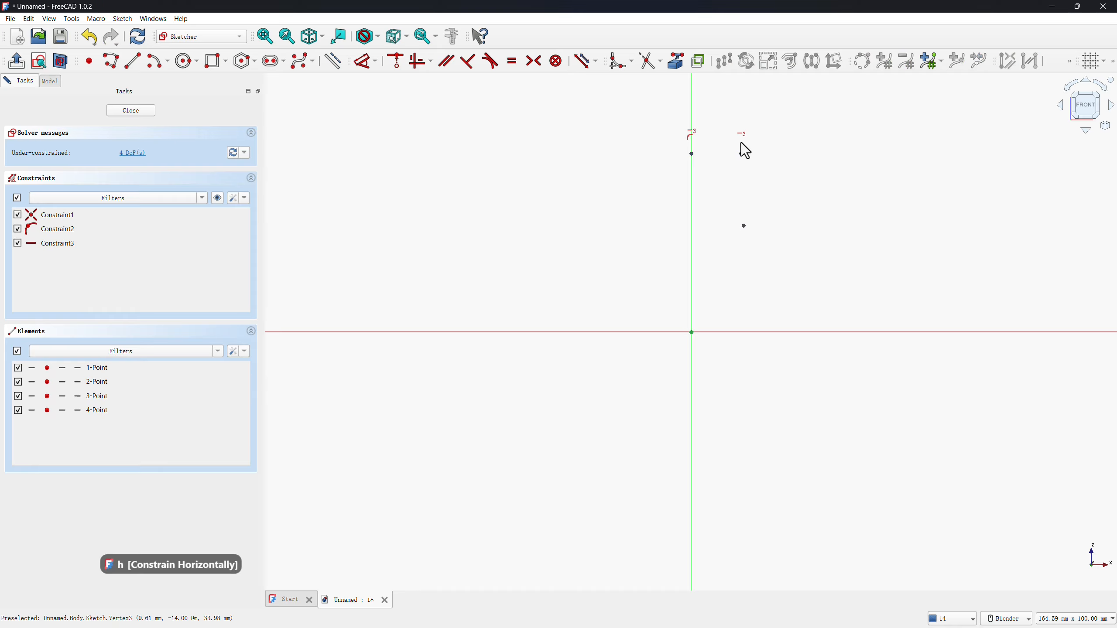
left_click(742, 155)
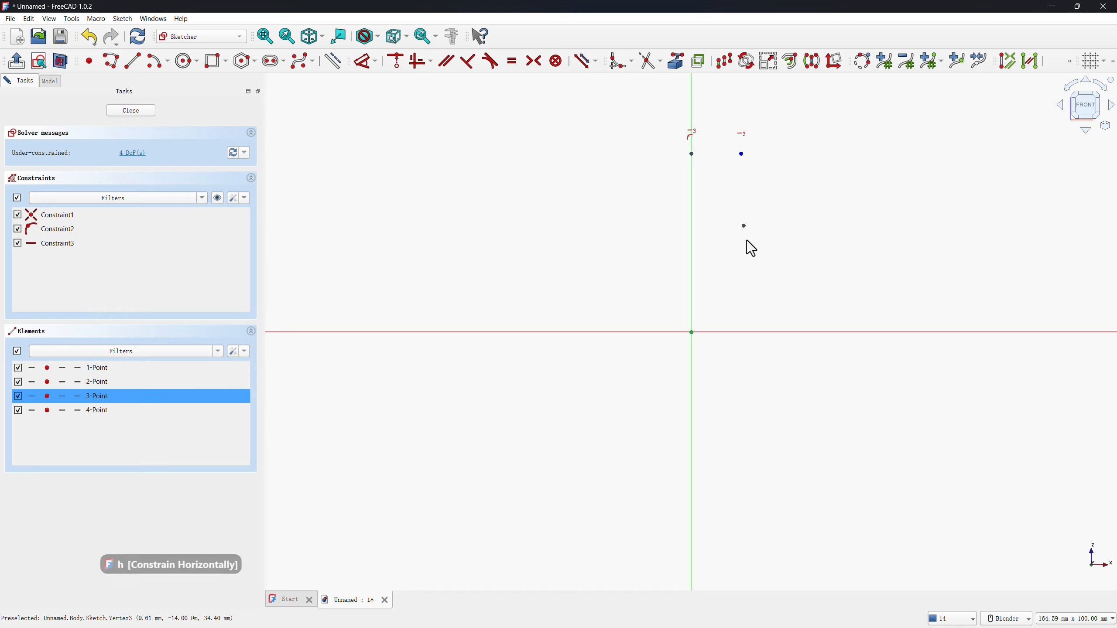
left_click(744, 226)
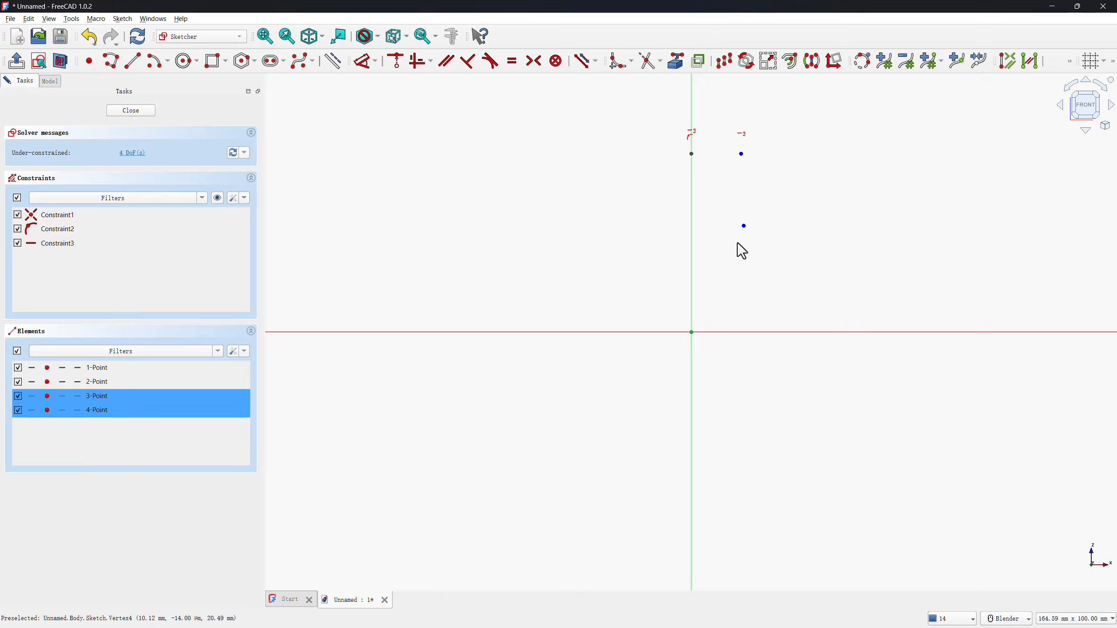
key("v")
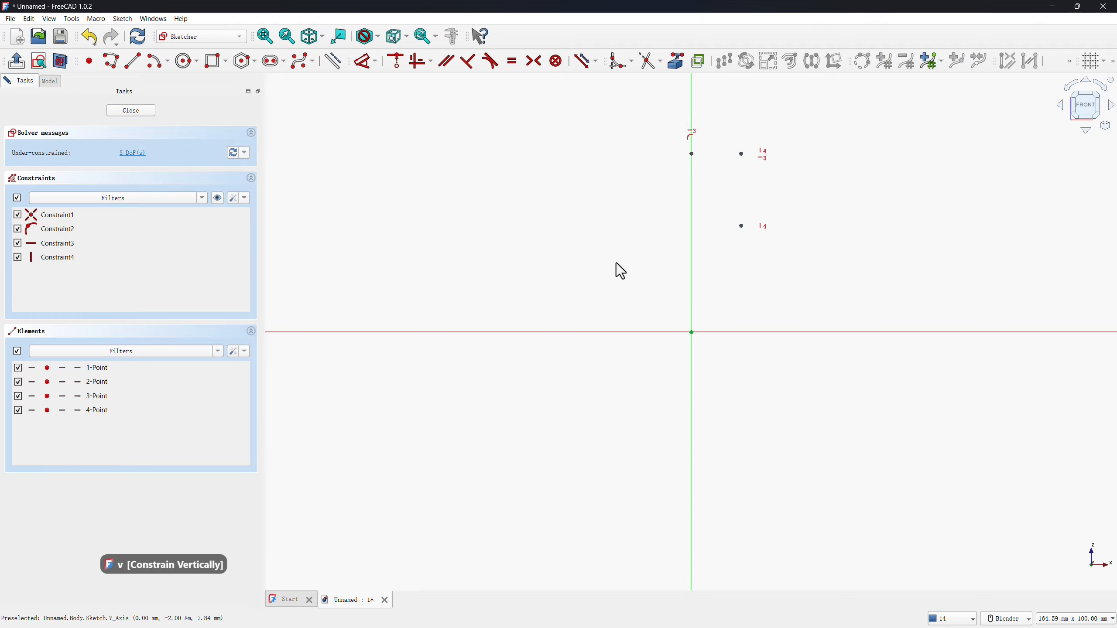
Dimension the upper axis point 65.5 mm above the origin and select the Standard (mm, kg, s, °) unit system.
key("d")
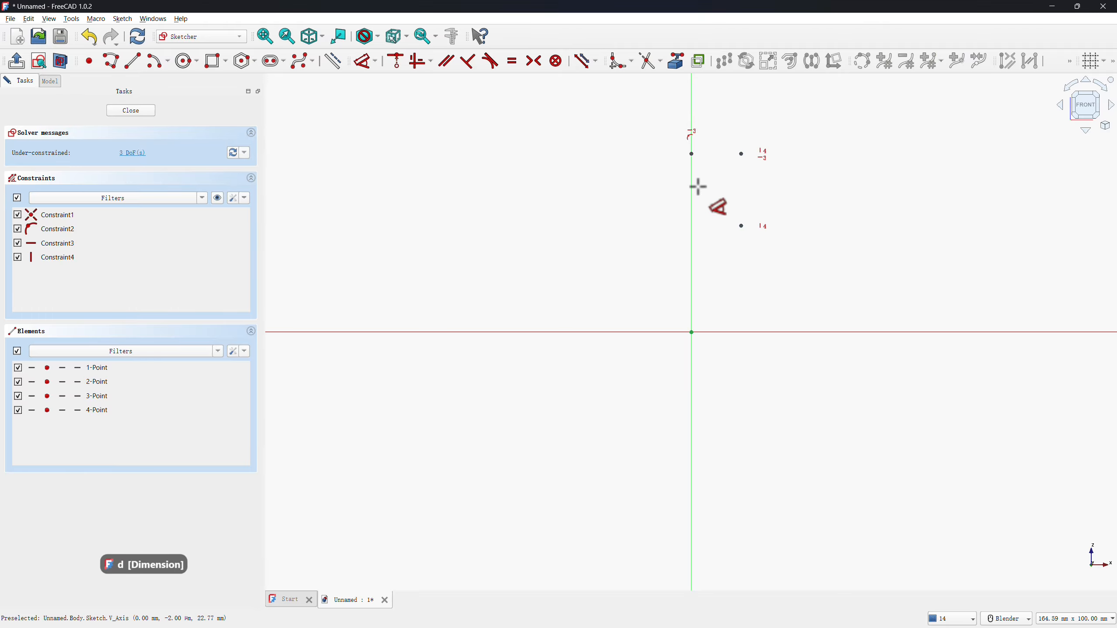
left_click(692, 154)
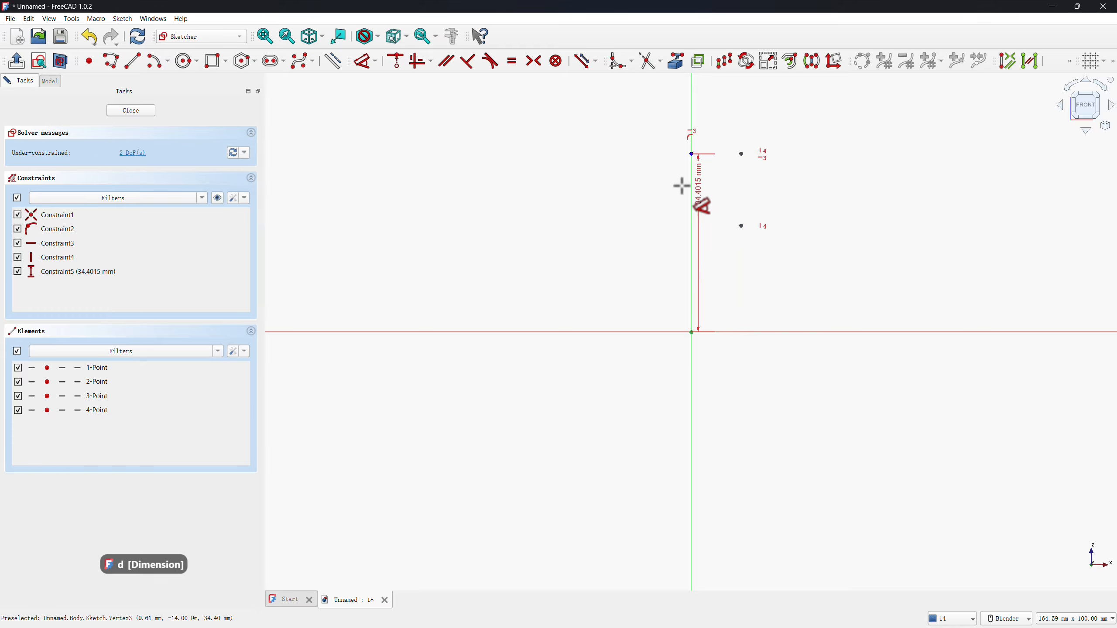
left_click(674, 215)
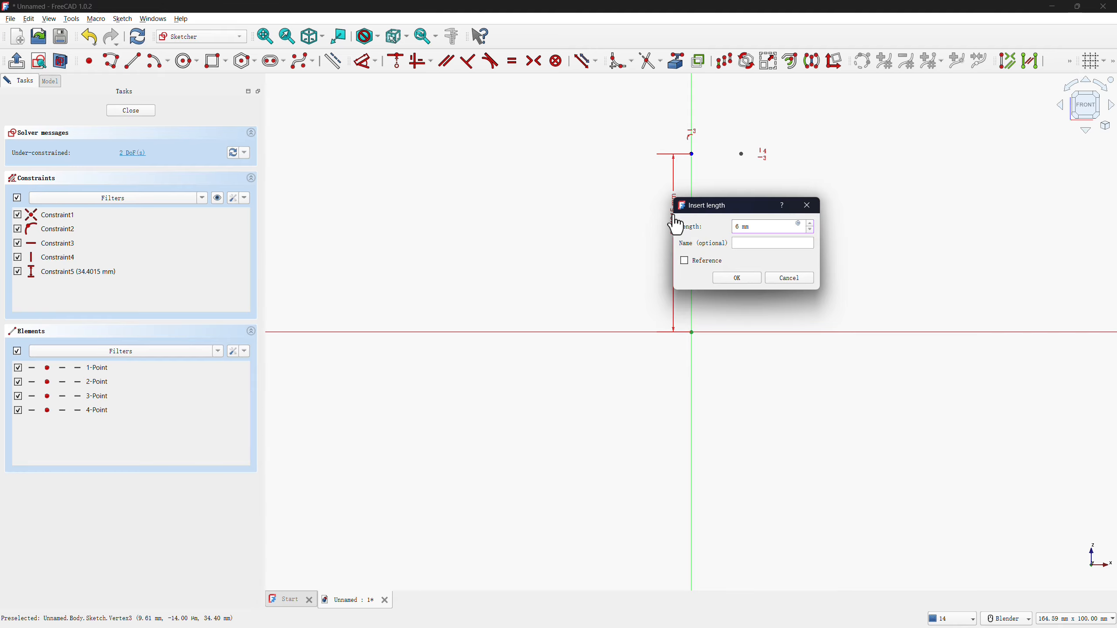
type("65.5")
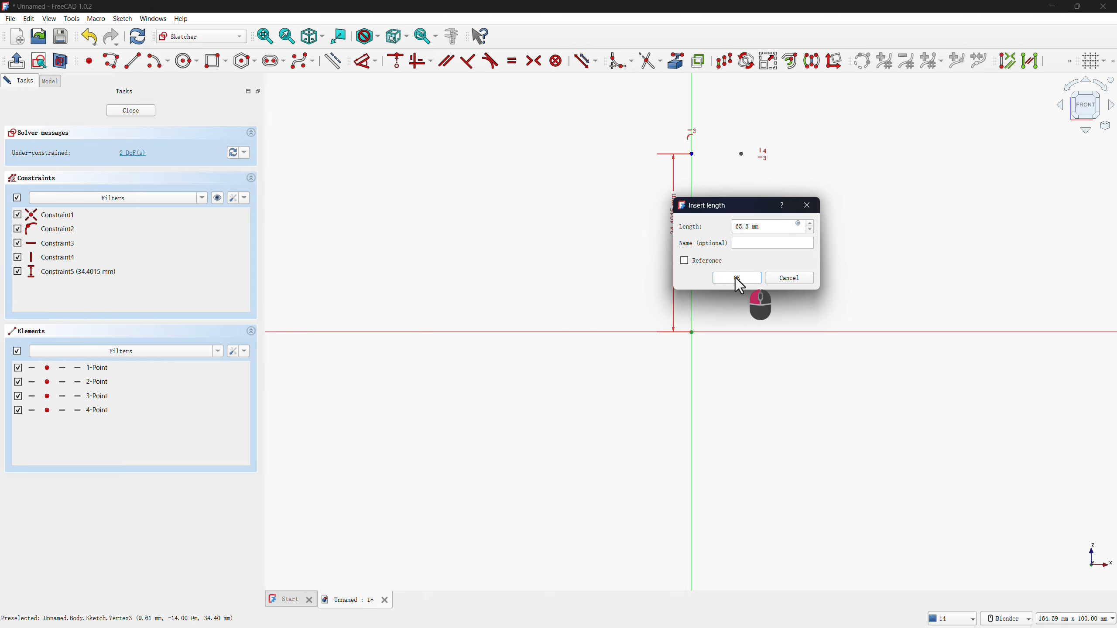
left_click(735, 277)
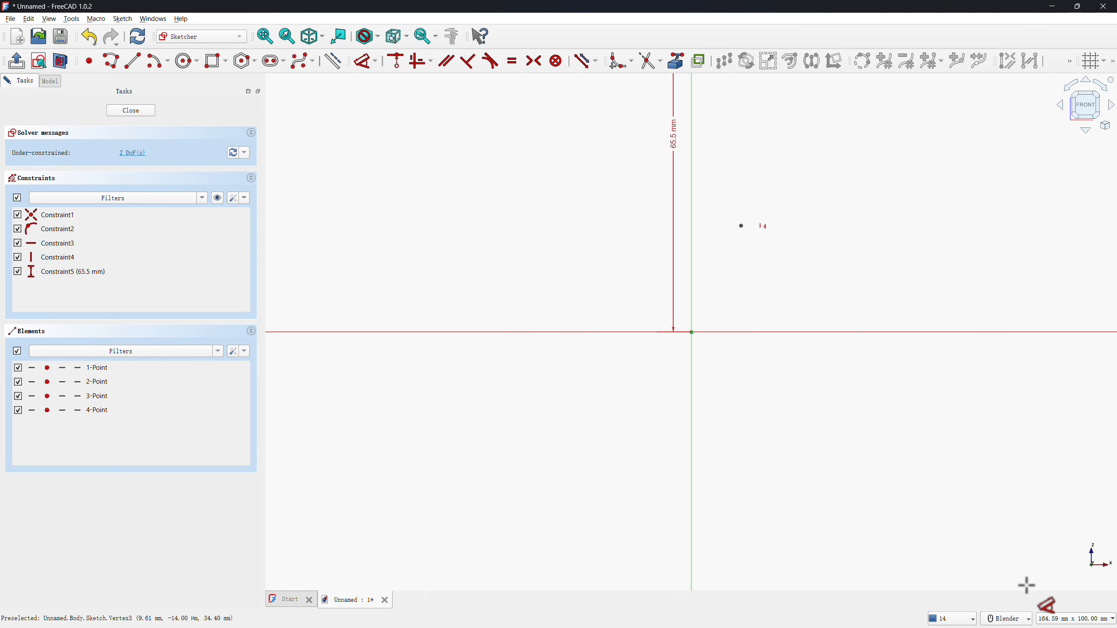
left_click(1064, 621)
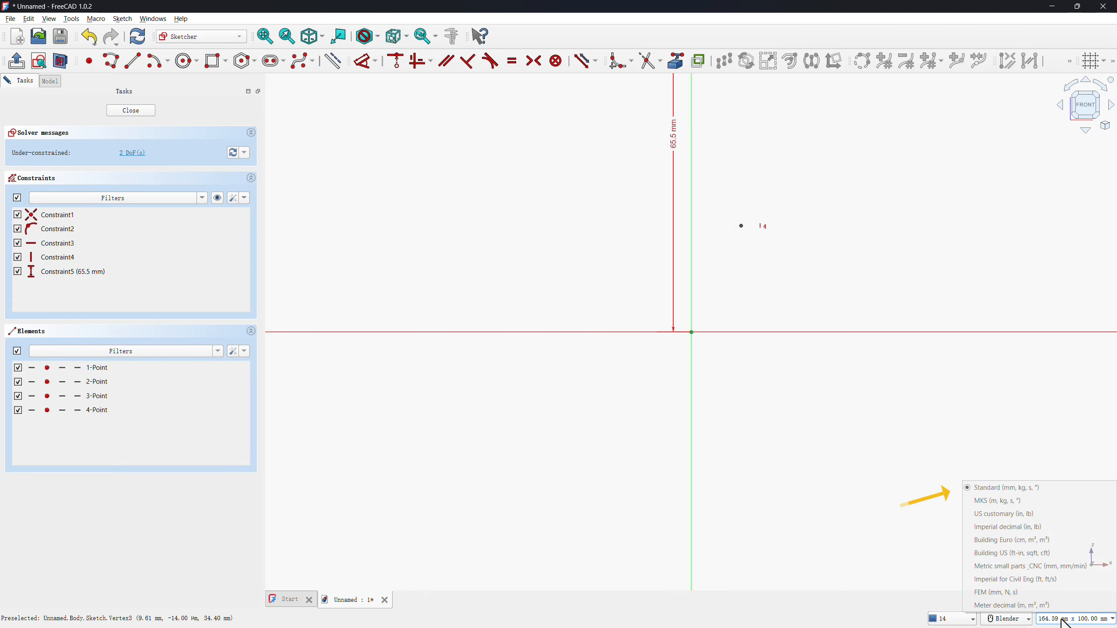
left_click(988, 487)
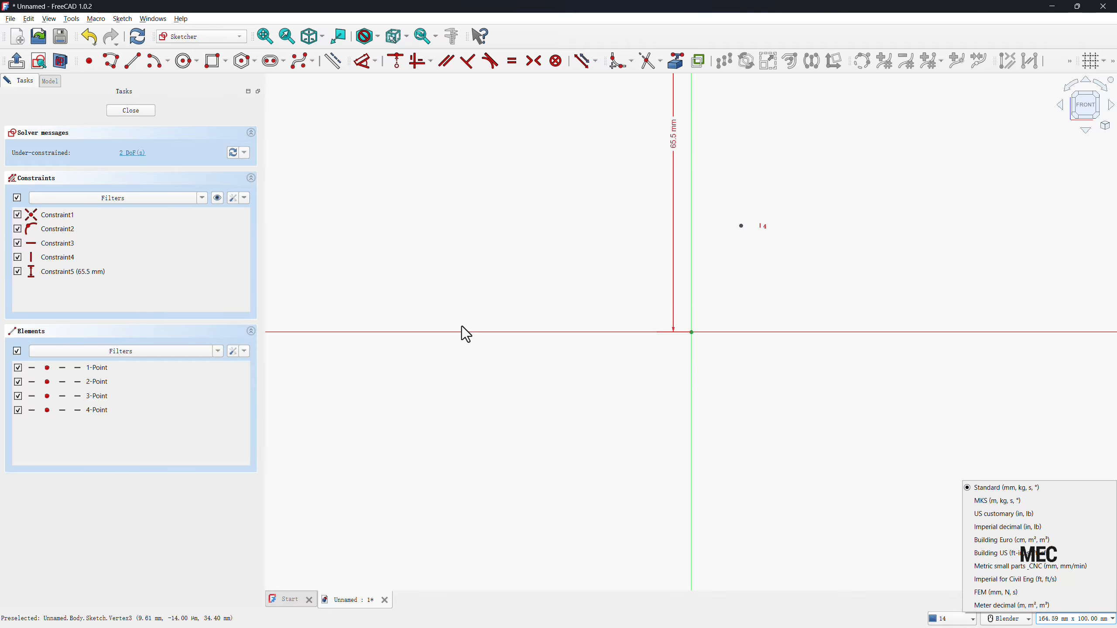
Dimension the horizontal distance between the two upper points as 23 mm.
left_click(265, 36)
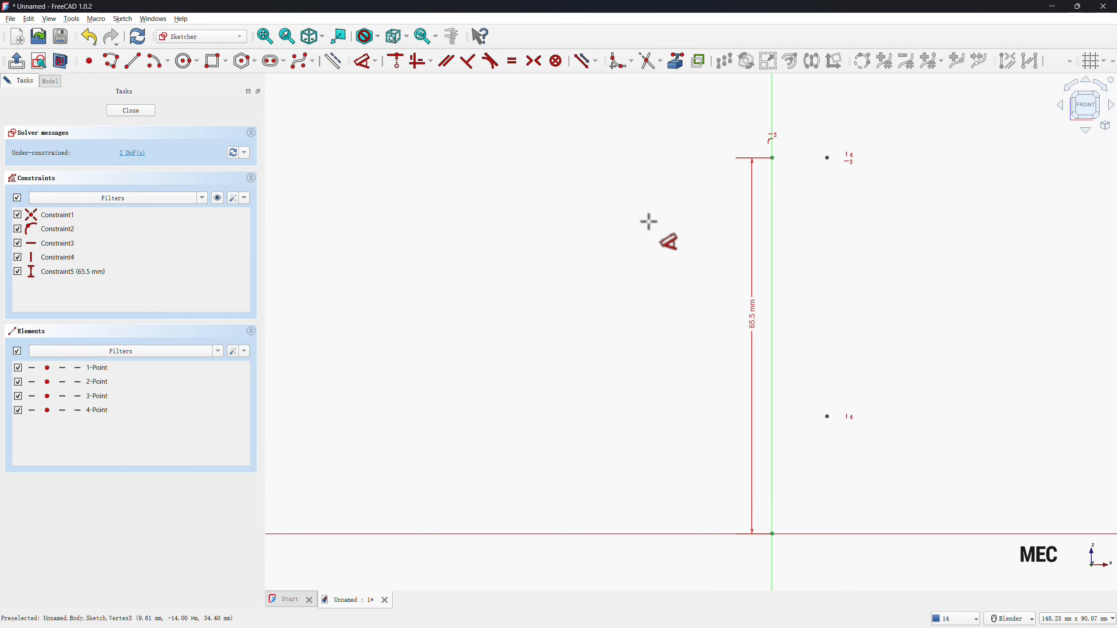
left_click(772, 157)
left_click(822, 153)
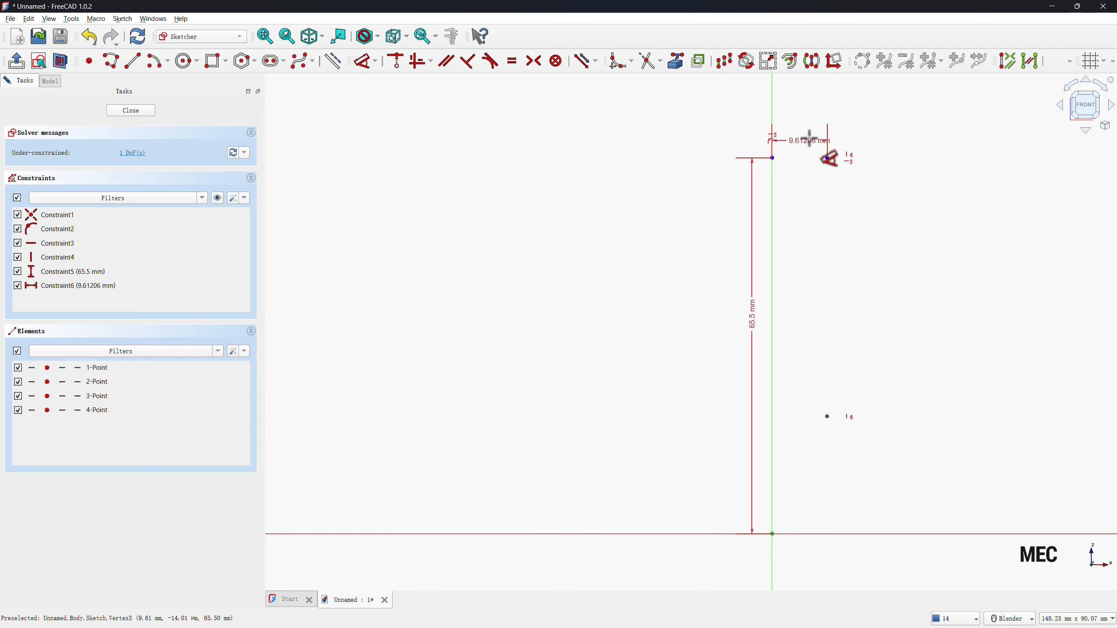
left_click(810, 139)
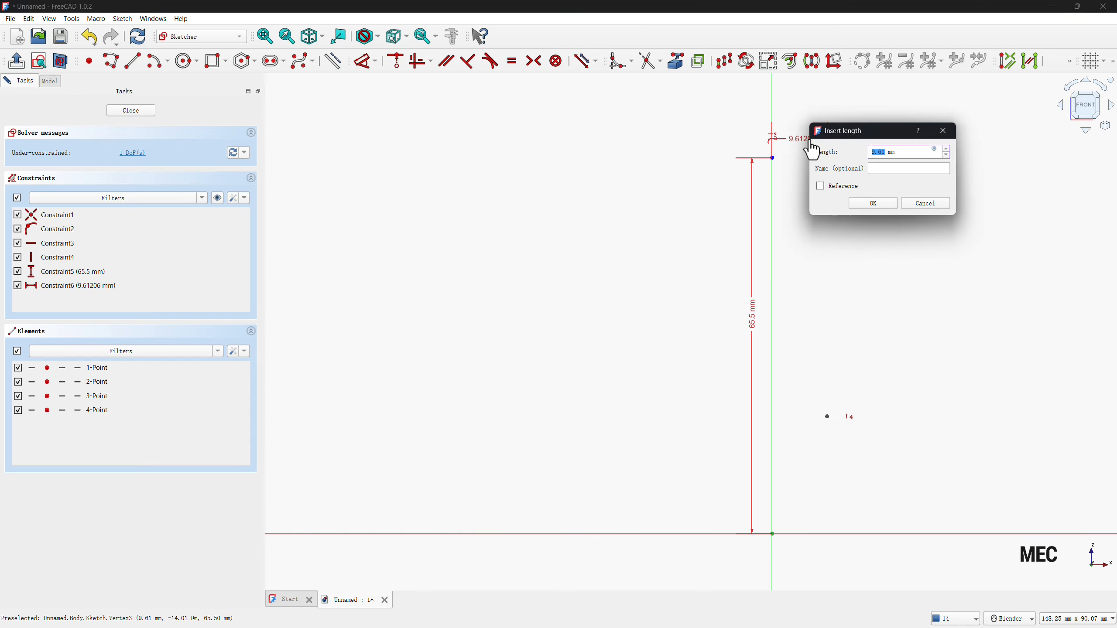
type("23")
key("Return")
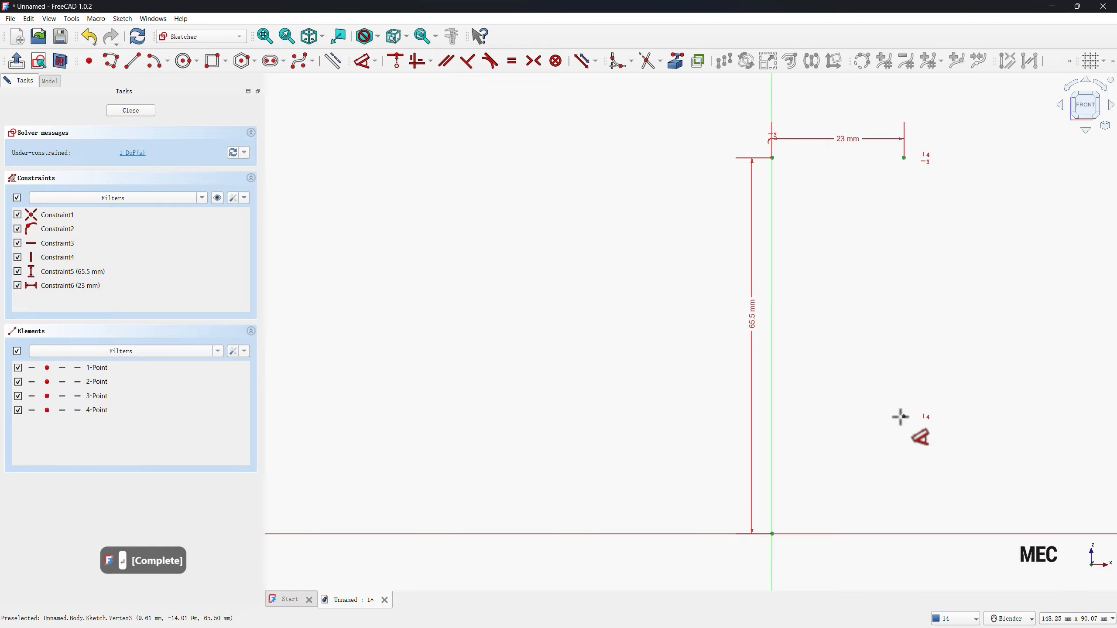
Dimension the vertical distance between the two points off the axis as 26.5 mm and close the sketch.
left_click(905, 416)
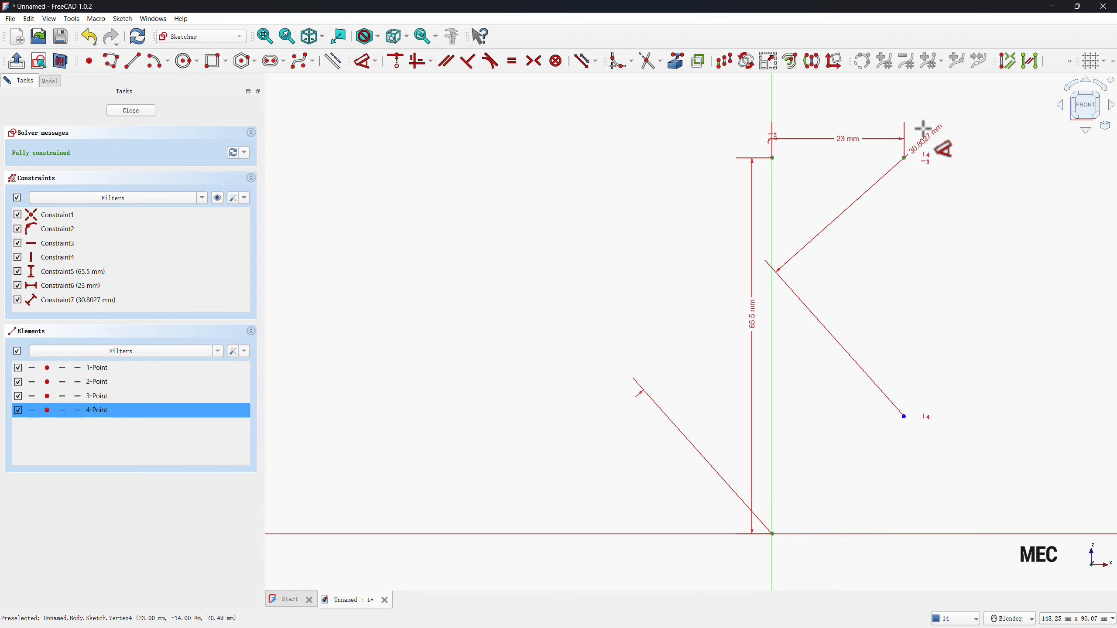
left_click(901, 157)
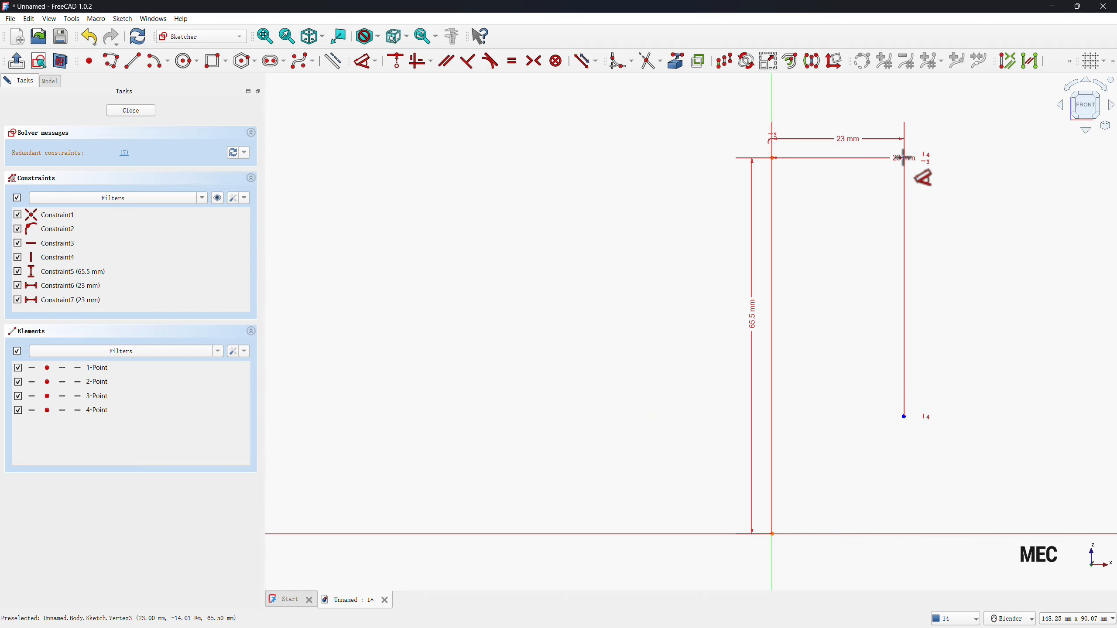
left_click(929, 246)
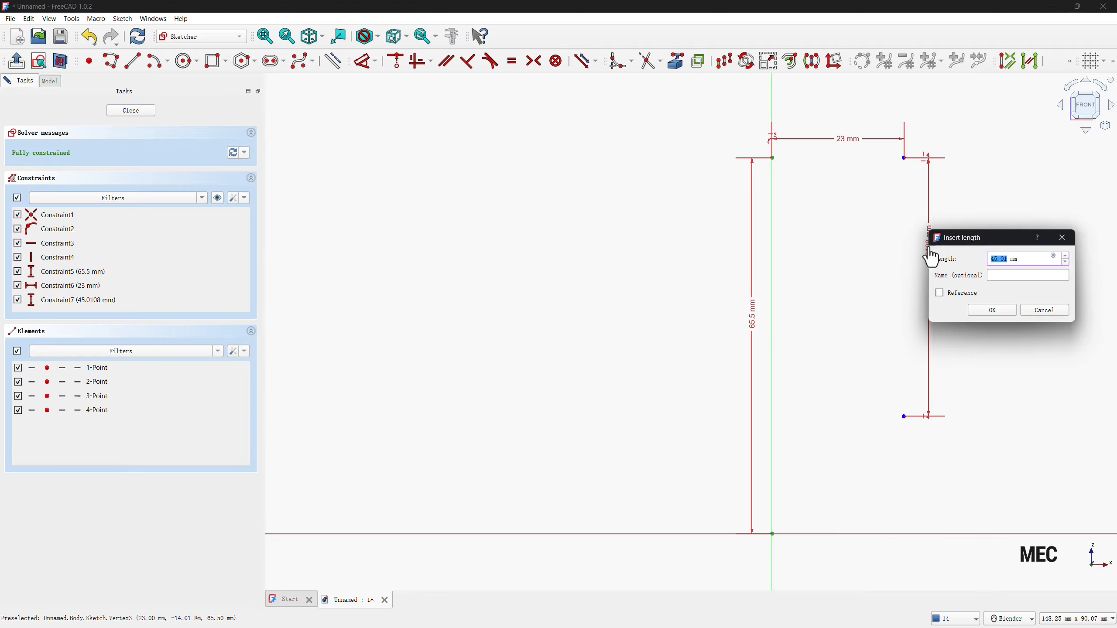
type("26.5")
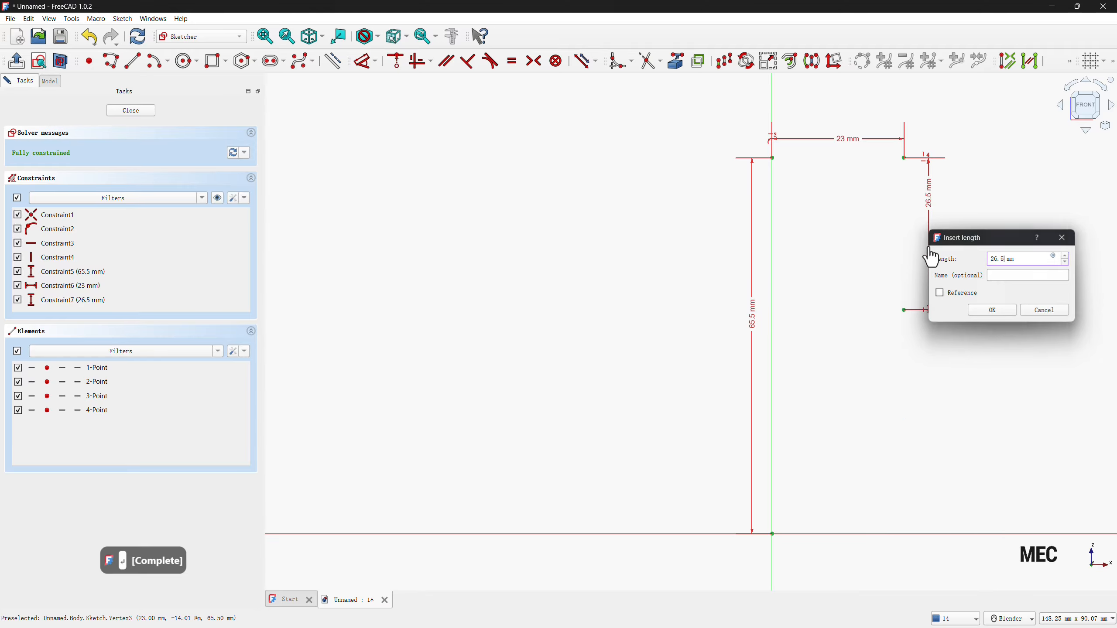
key("Return")
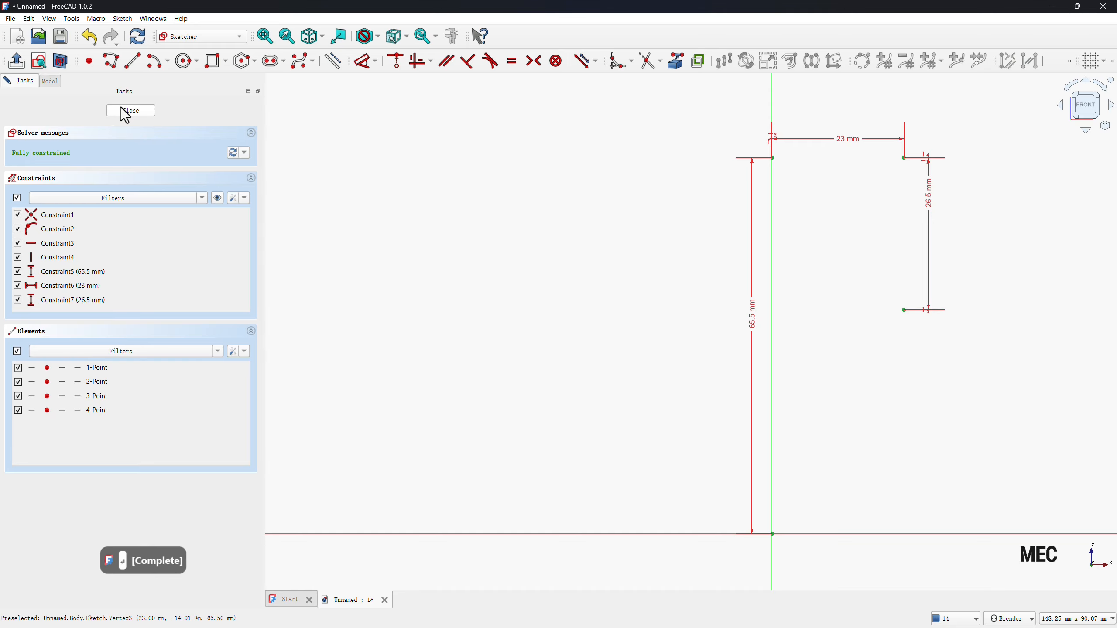
left_click(122, 109)
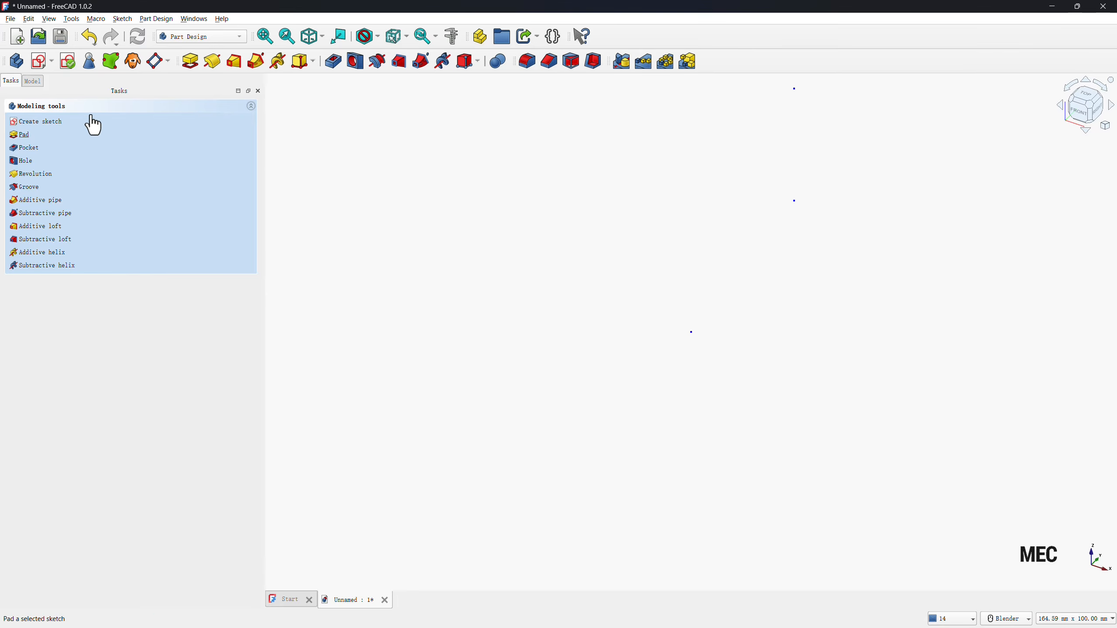
Start a second sketch on the XY plane of the same body.
left_click(41, 82)
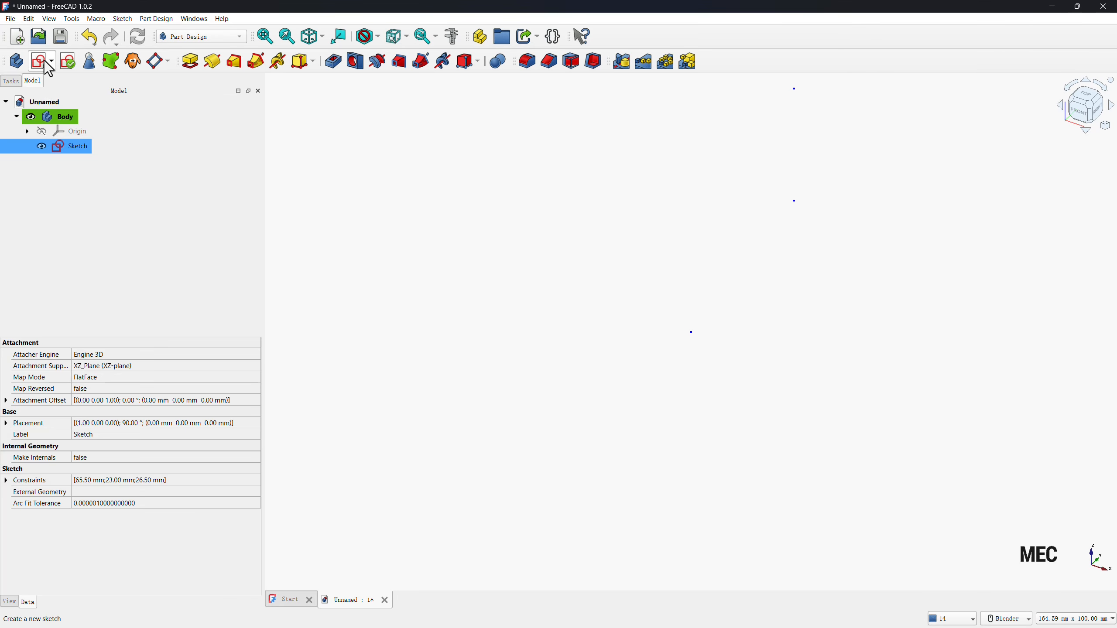
left_click(47, 66)
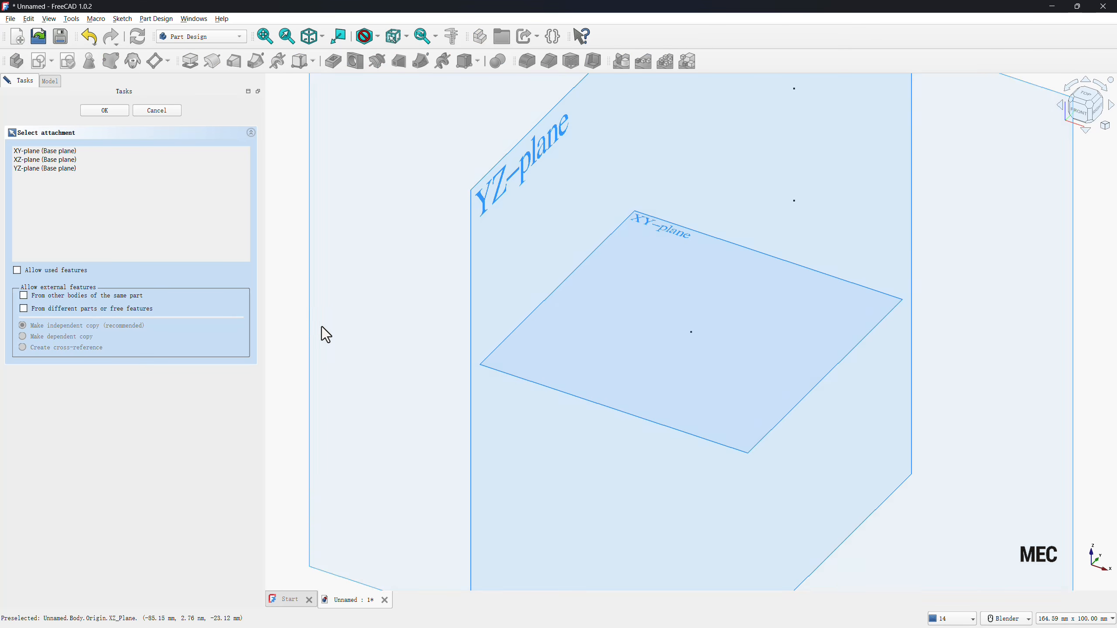
left_click(488, 368)
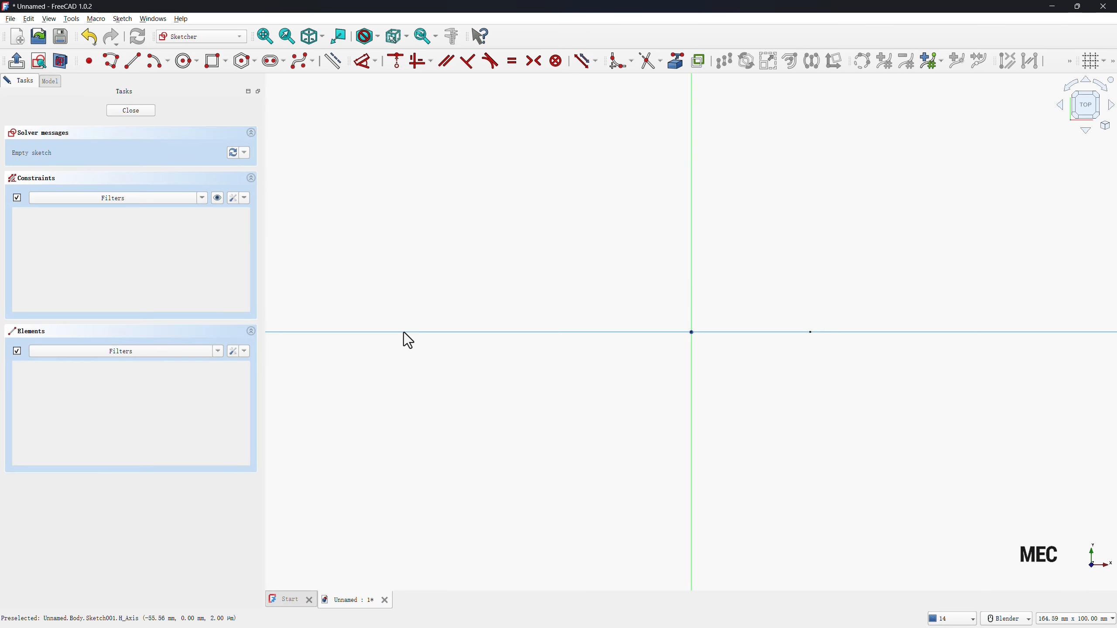
Link the first sketch's point on the horizontal axis as external geometry and draw a line about 29 mm long sloping down and right from it.
left_click(676, 65)
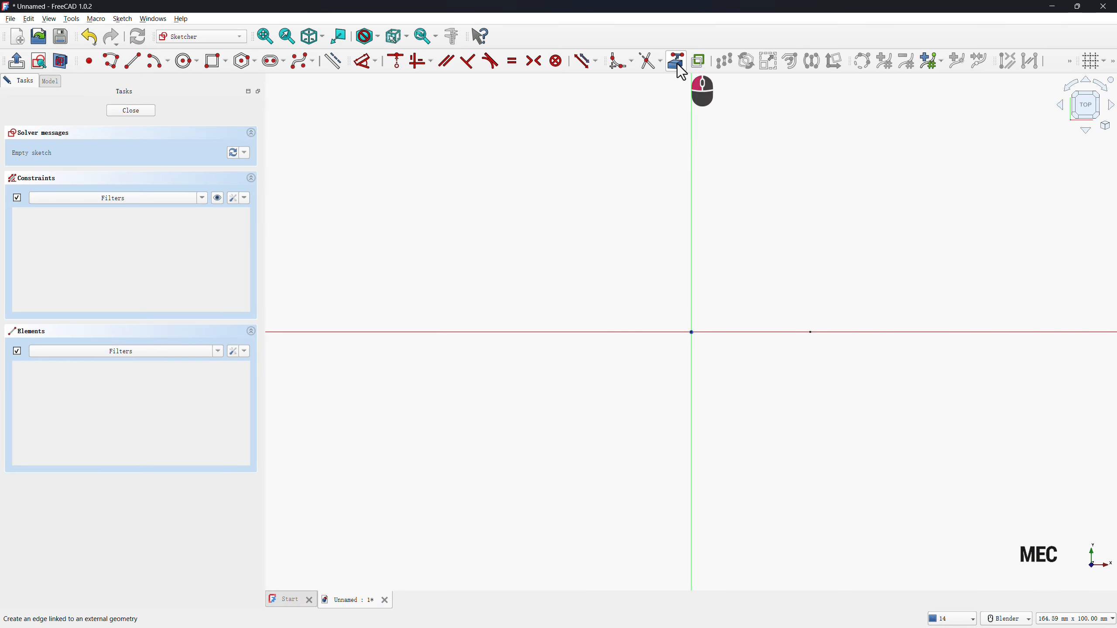
left_click(811, 333)
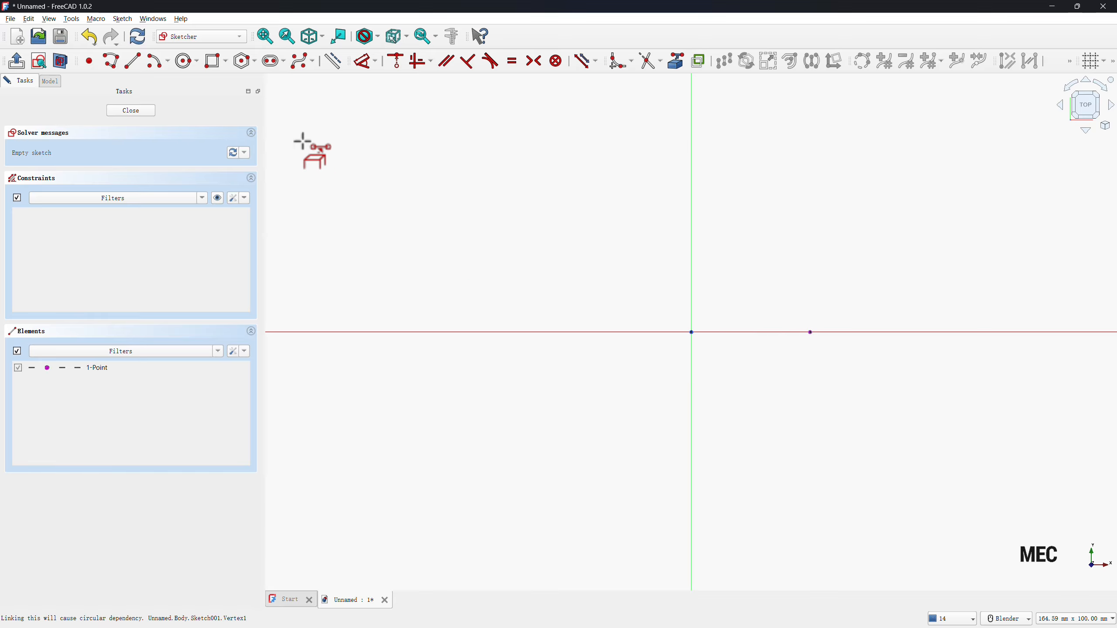
left_click(134, 66)
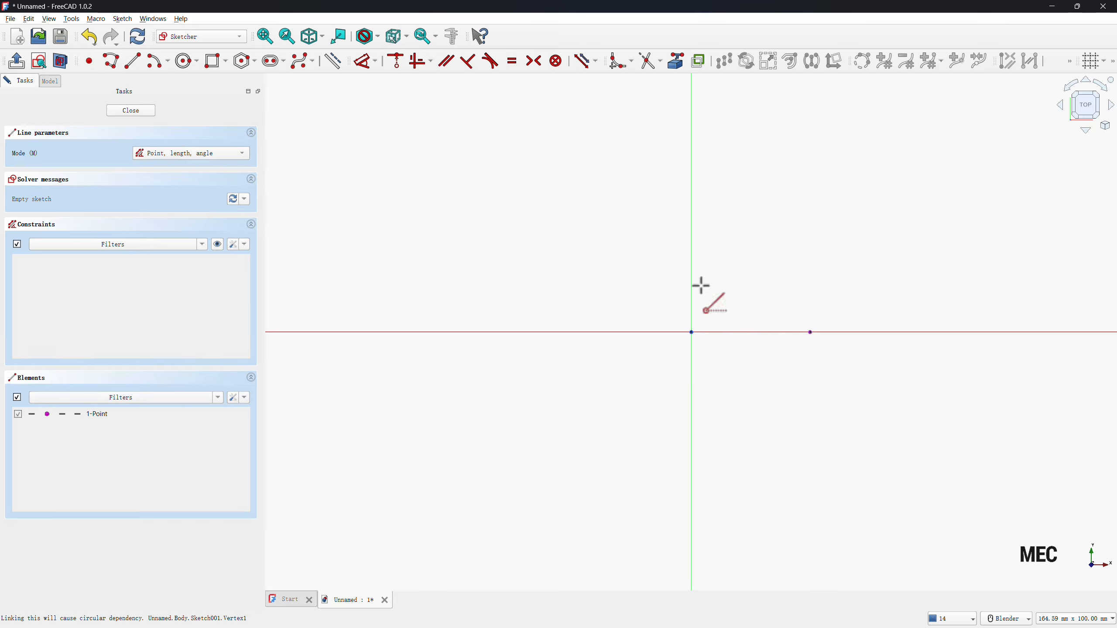
left_click(811, 331)
left_click(922, 433)
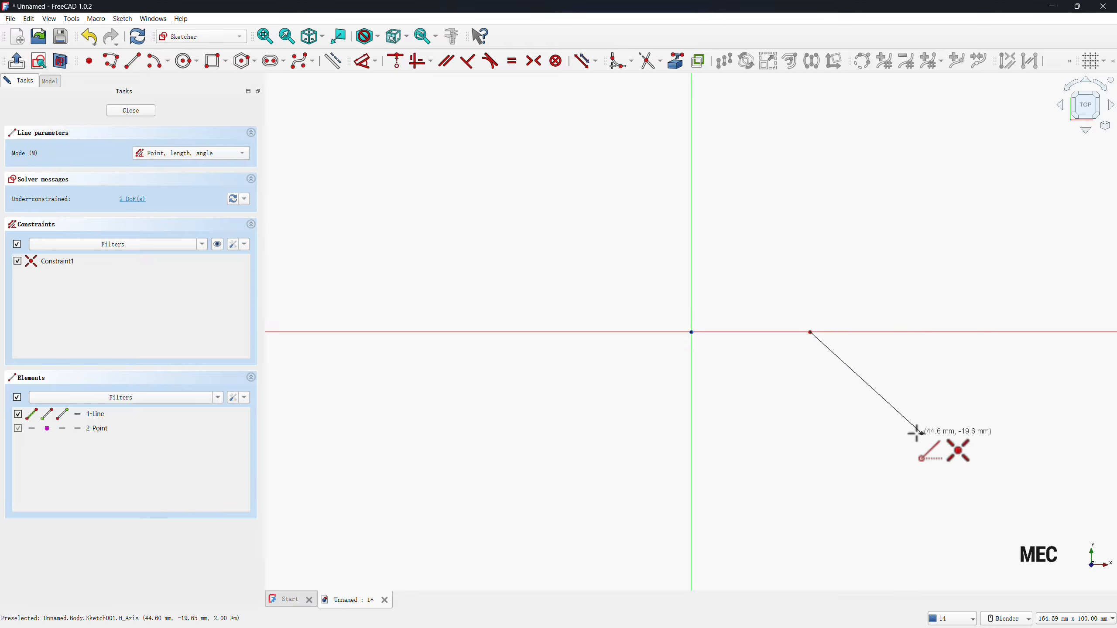
Dimension the angle between the sloping line and the horizontal axis as 30°.
key("d")
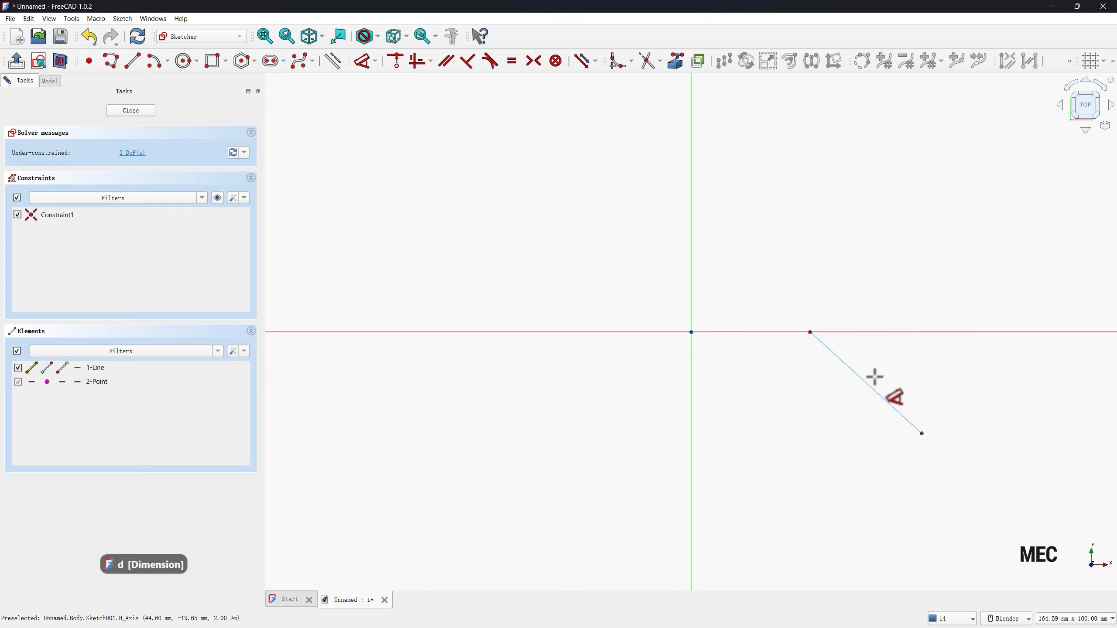
left_click(860, 376)
left_click(872, 349)
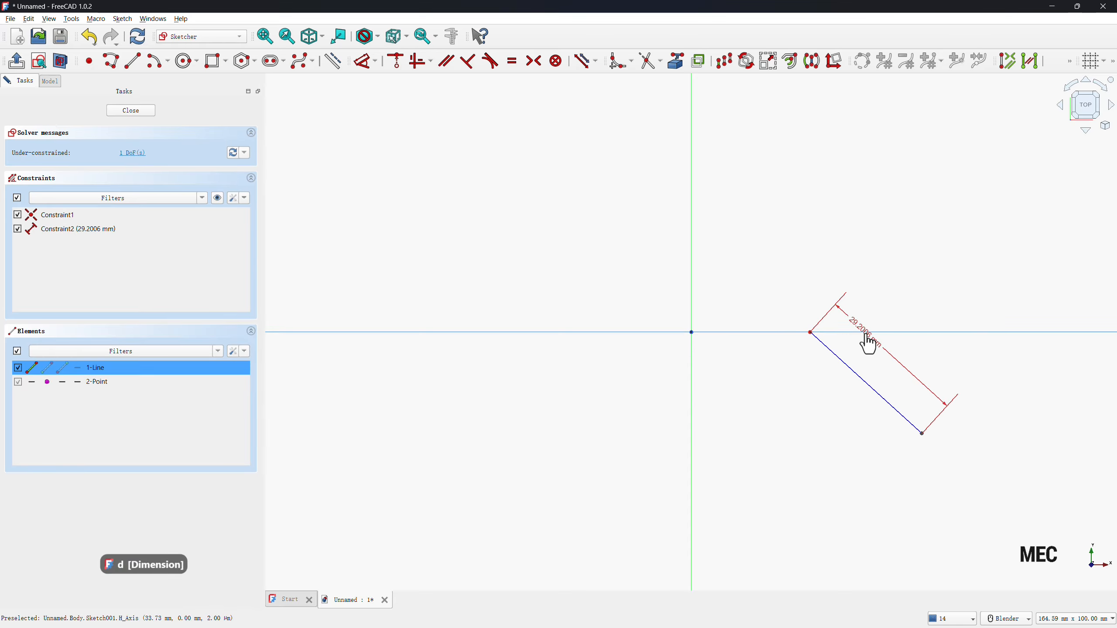
left_click(868, 333)
left_click(874, 365)
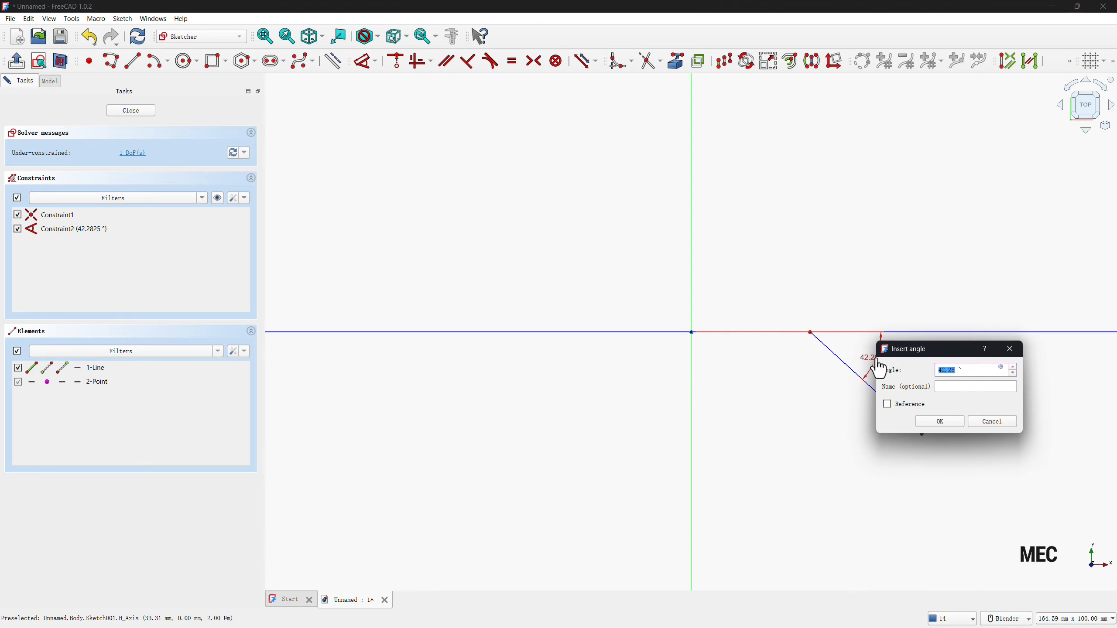
key("Return")
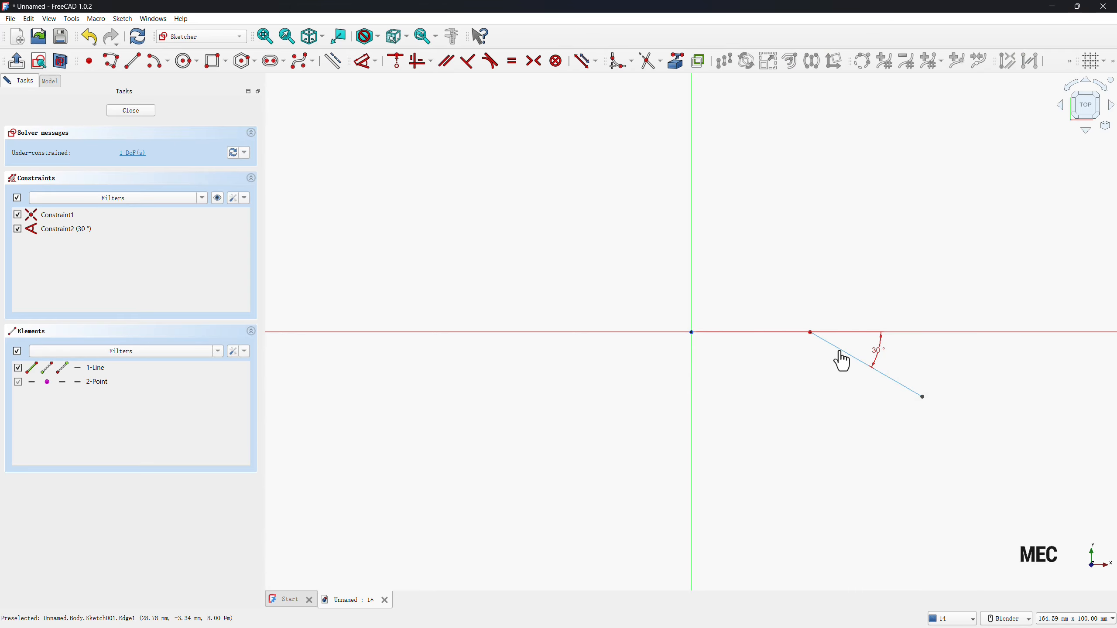
Dimension the sloping line's length as 30 mm and close the sketch.
left_click(838, 350)
left_click(805, 408)
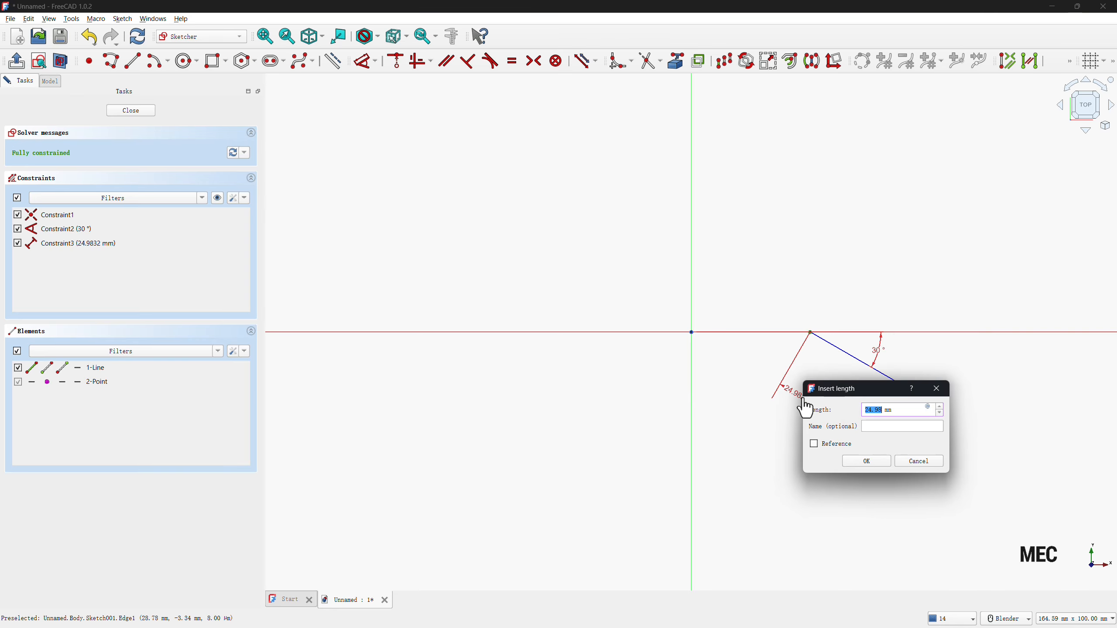
type("30")
key("Return")
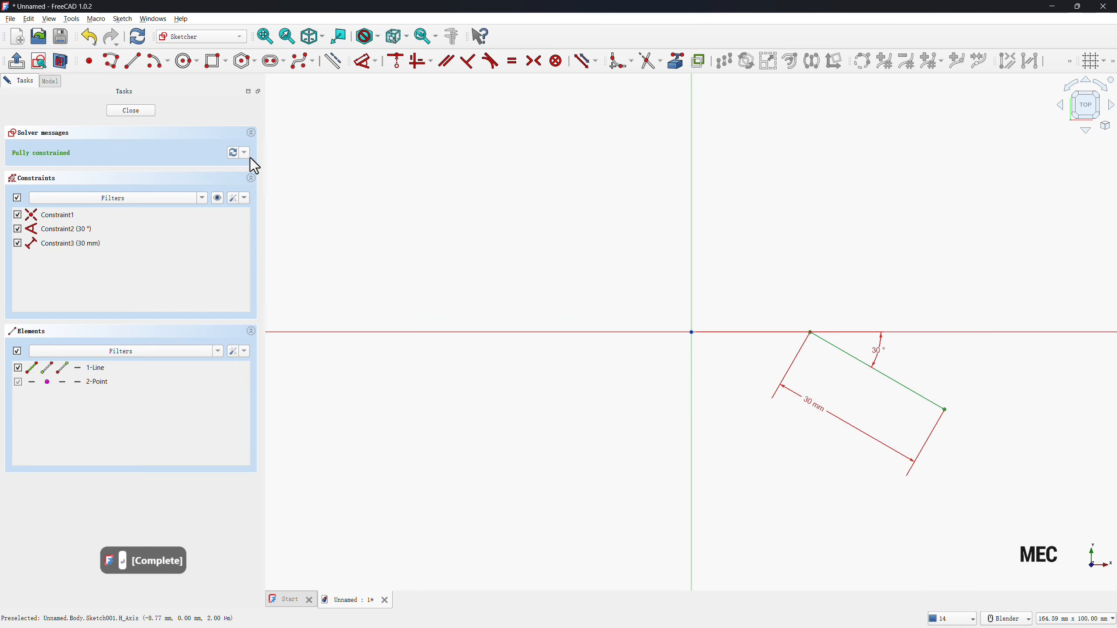
key("Escape")
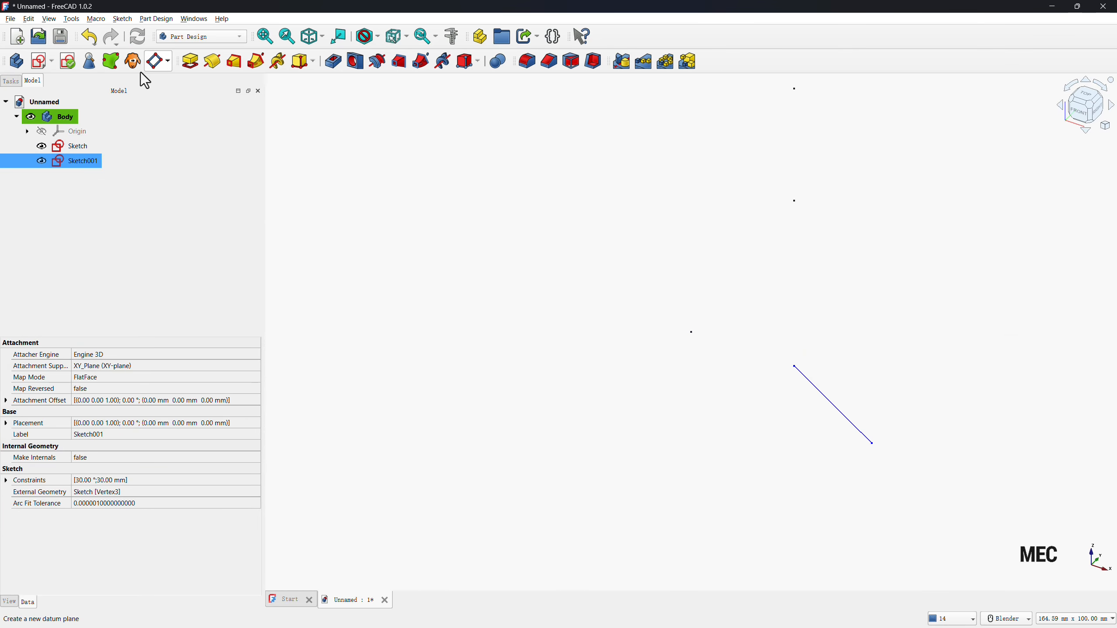
Create a Plane by 3 points datum plane through the sloping line and the middle point directly above its start, and hide the plane.
left_click(161, 63)
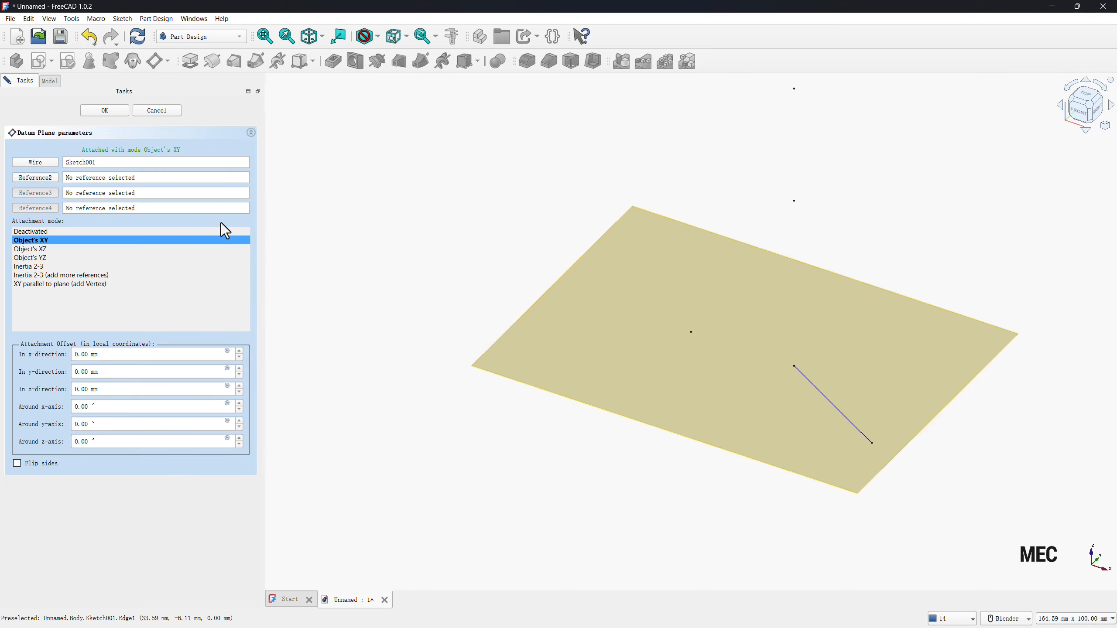
left_click(46, 163)
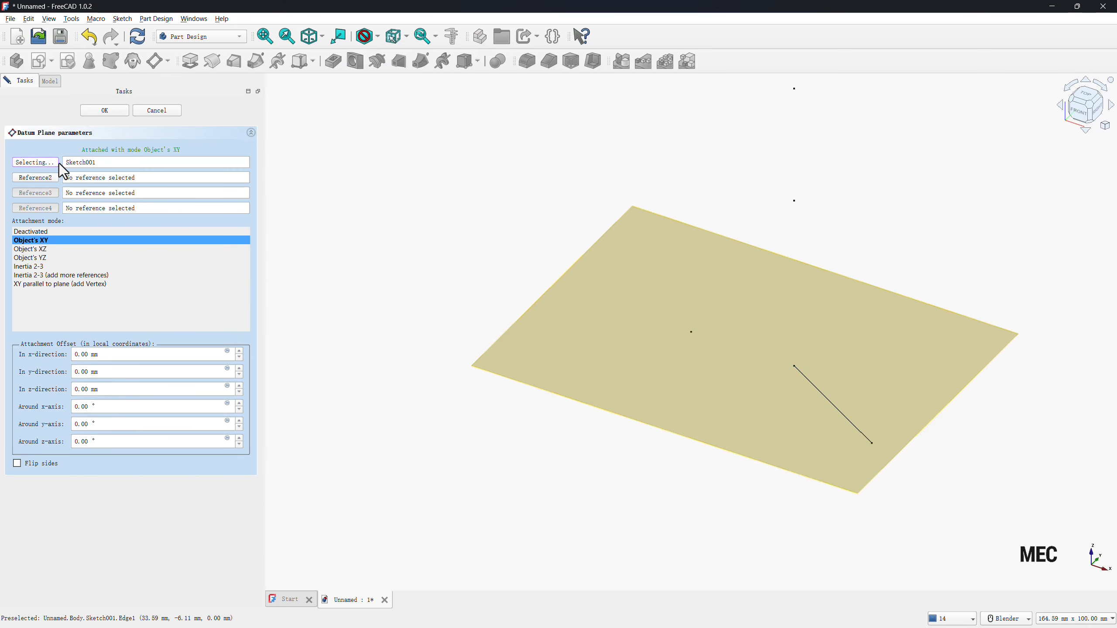
left_click(815, 387)
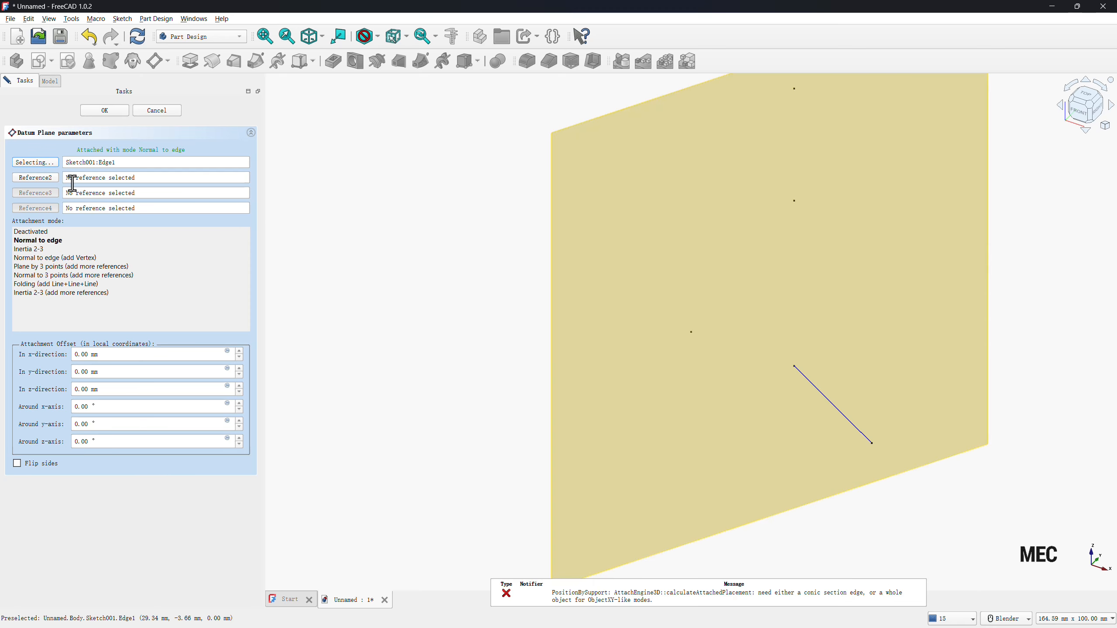
left_click(30, 178)
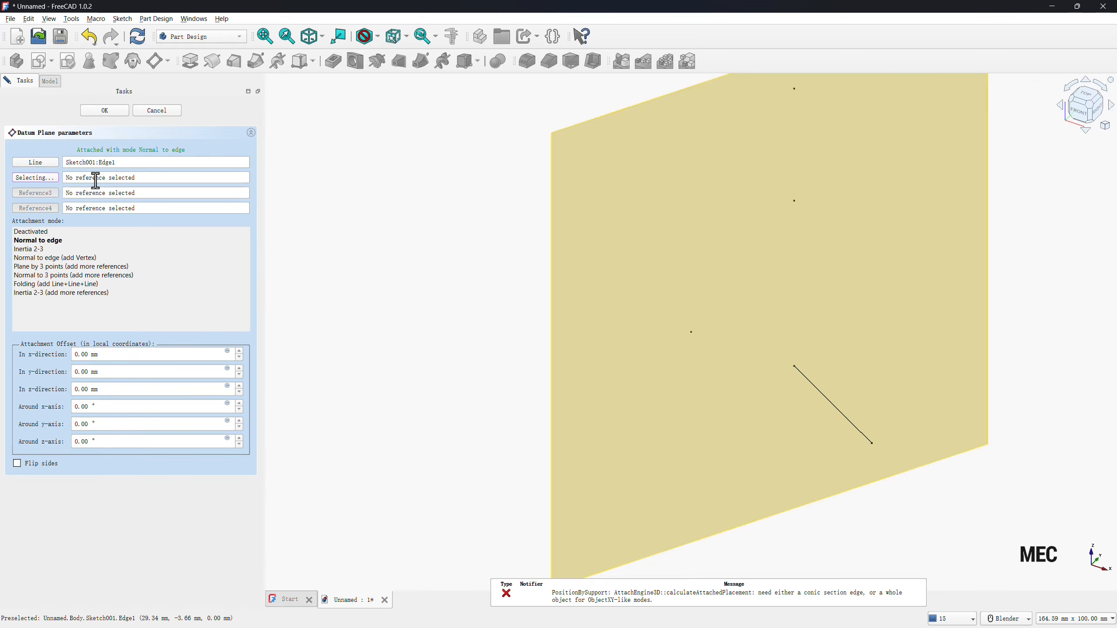
left_click(794, 202)
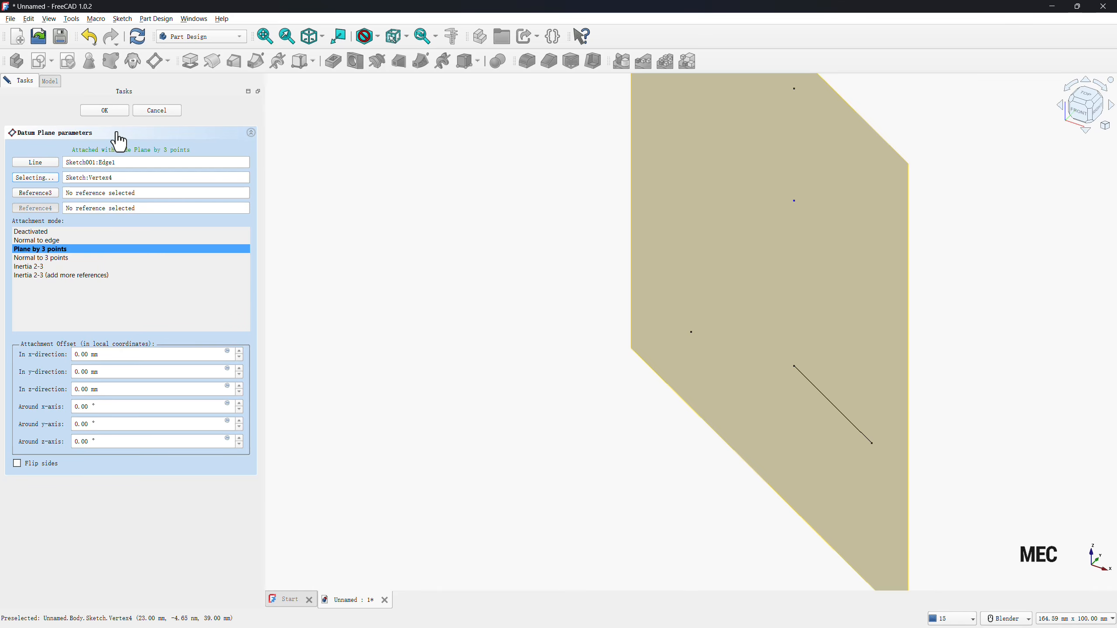
left_click(104, 111)
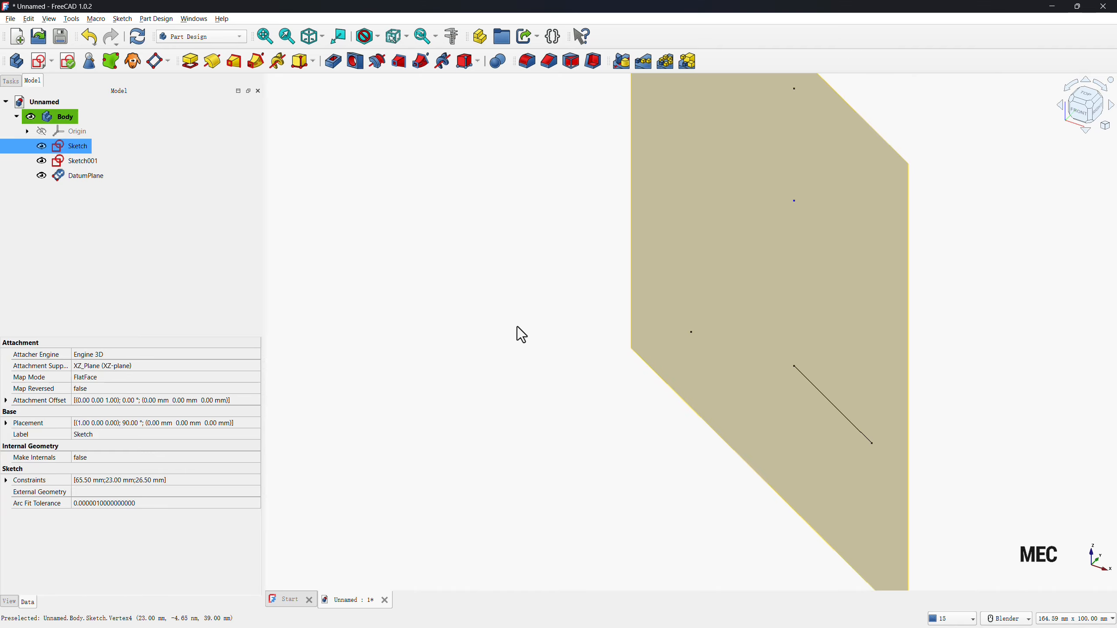
left_click(42, 176)
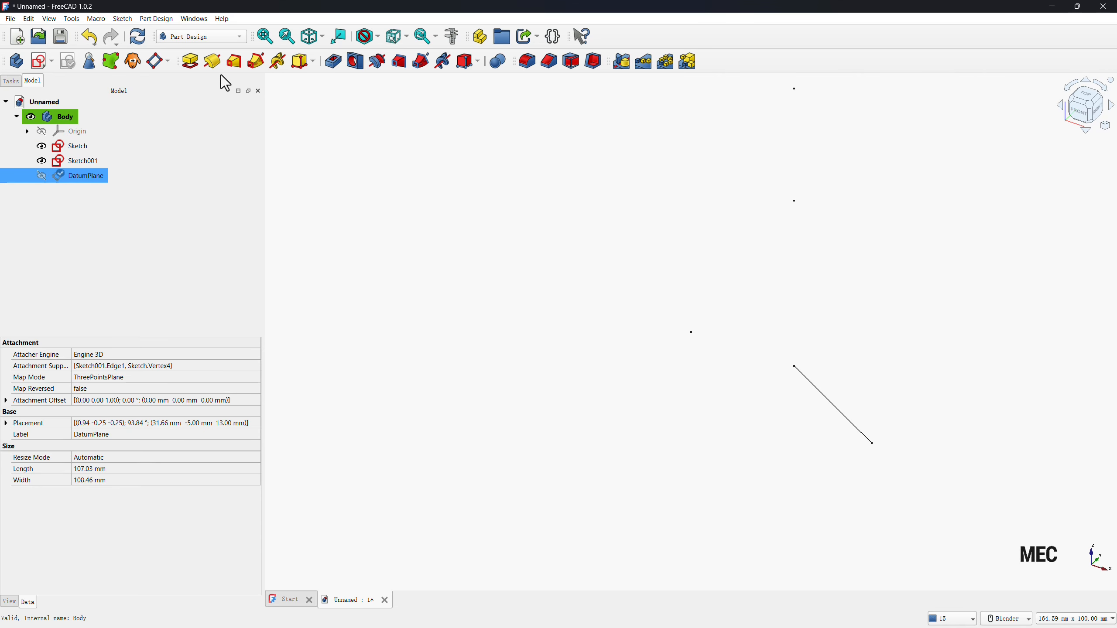
Start a sketch on the datum plane and place a point at about 14 mm, 13.5 mm from the sketch origin.
left_click(36, 64)
scroll(523, 341, "down", 3)
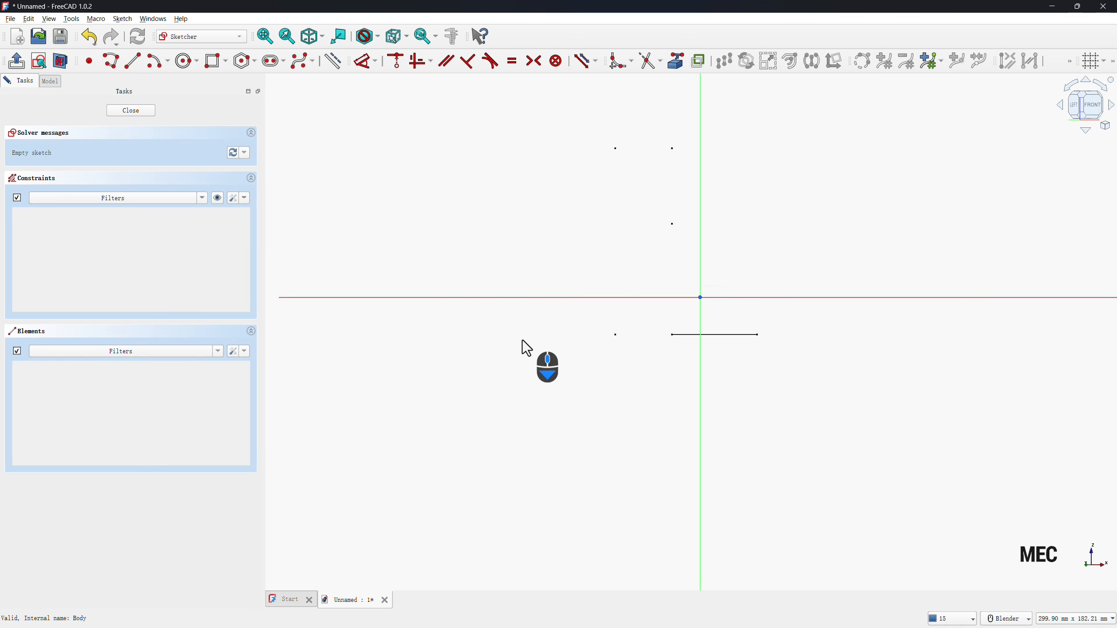
scroll(522, 340, "down", 1)
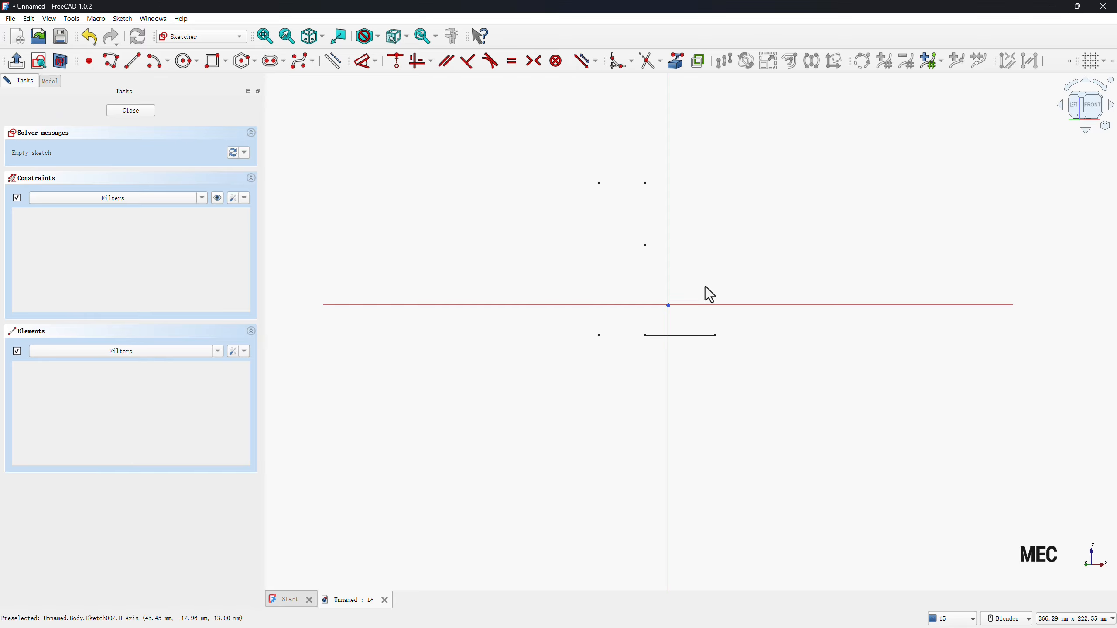
left_click(93, 65)
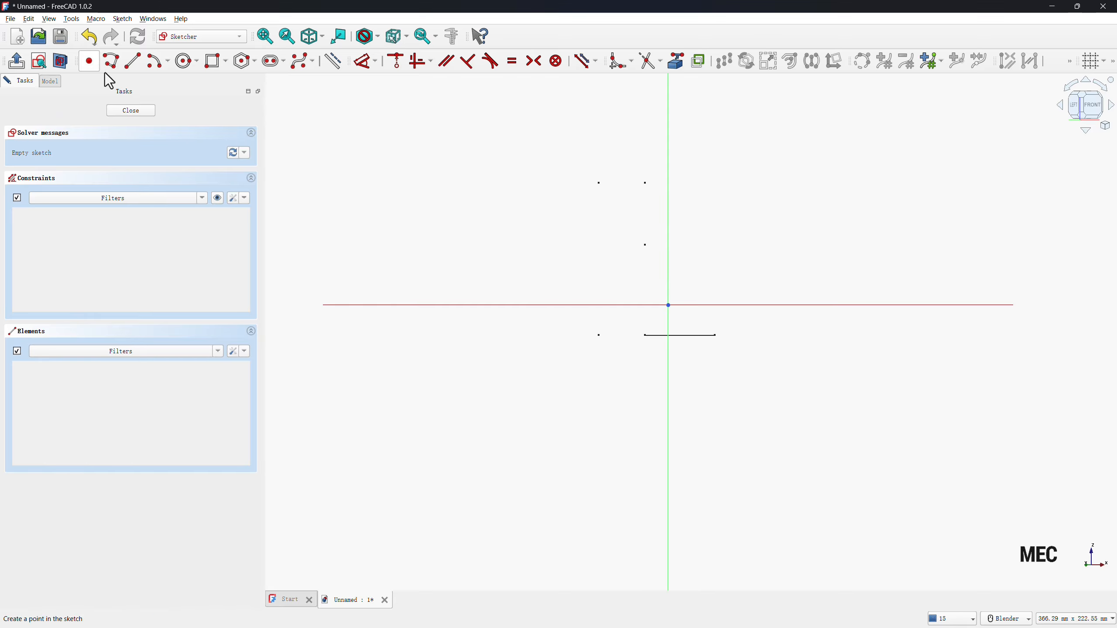
left_click(701, 273)
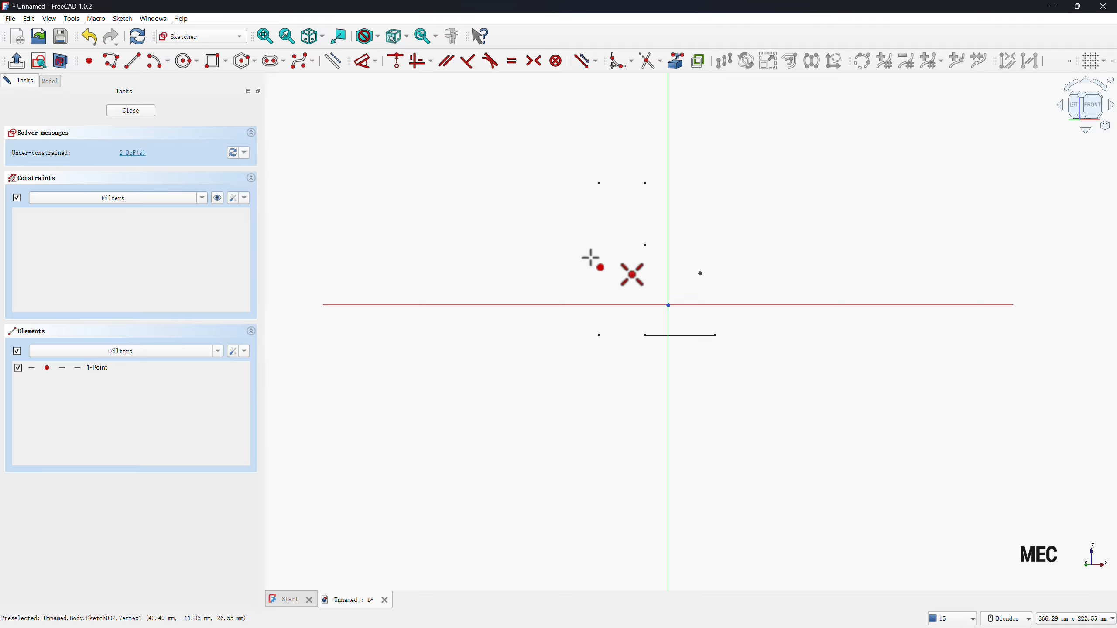
key("Escape")
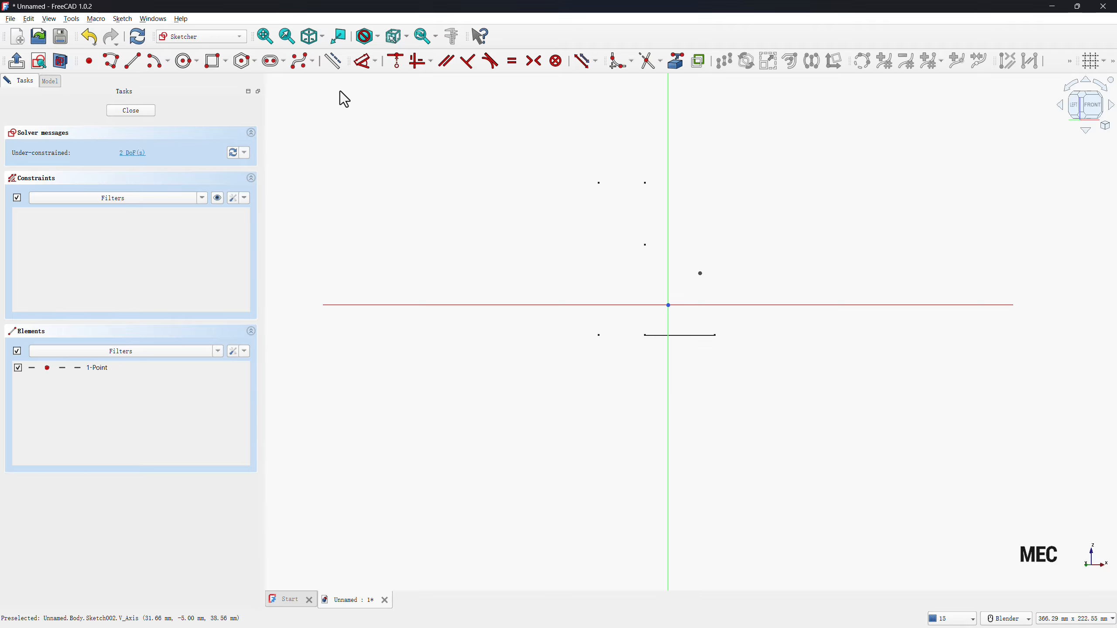
Link the middle reference point as external geometry and draw a construction line from it to the newly placed point.
left_click(339, 65)
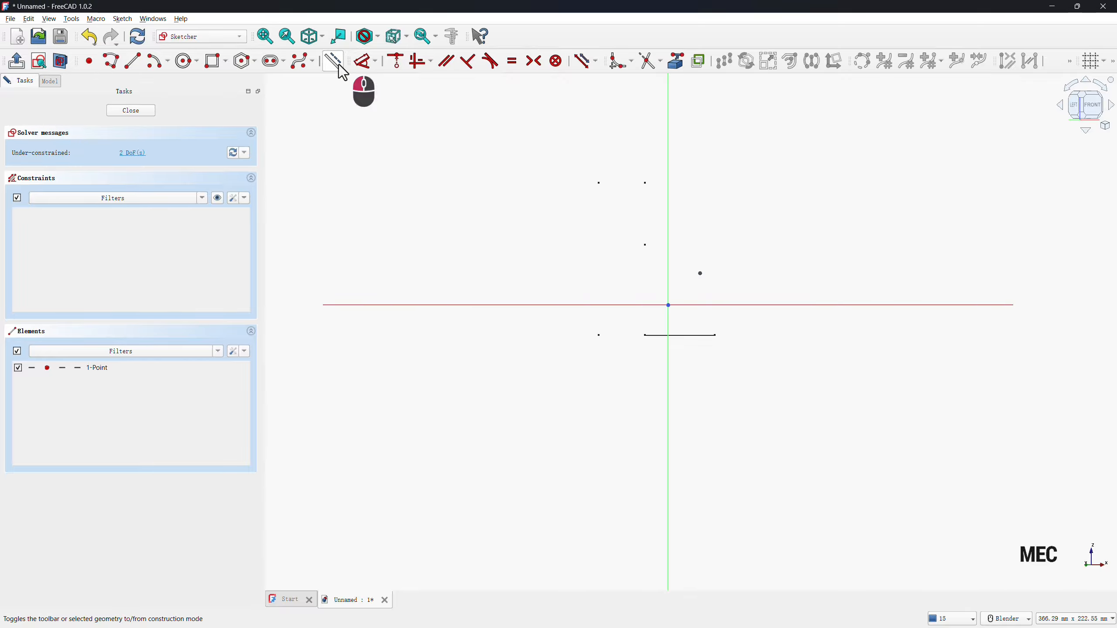
left_click(135, 64)
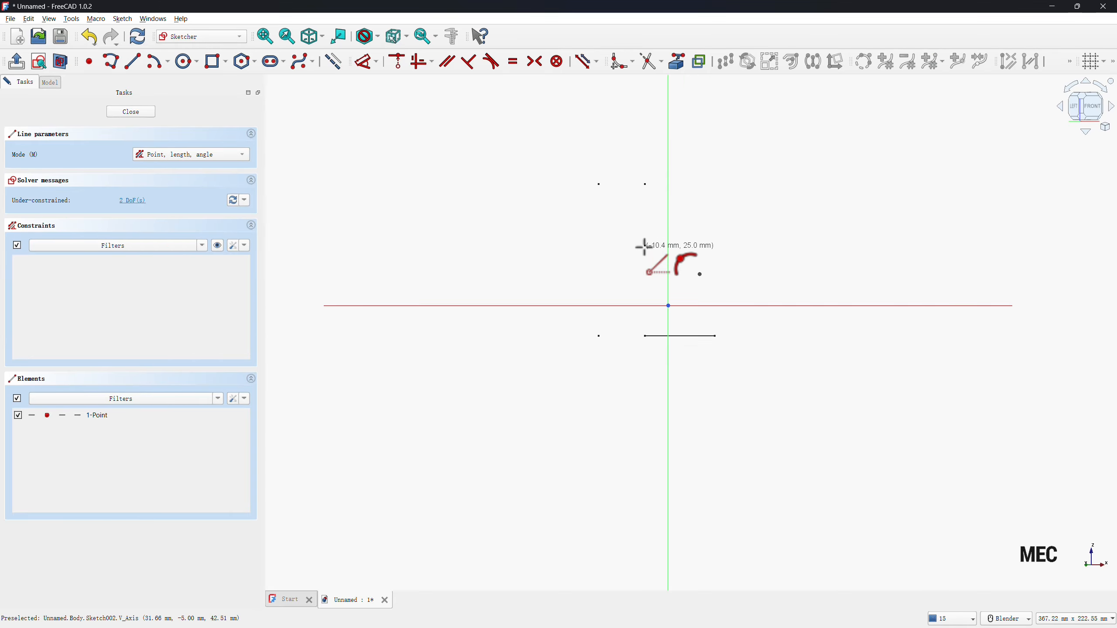
left_click(680, 64)
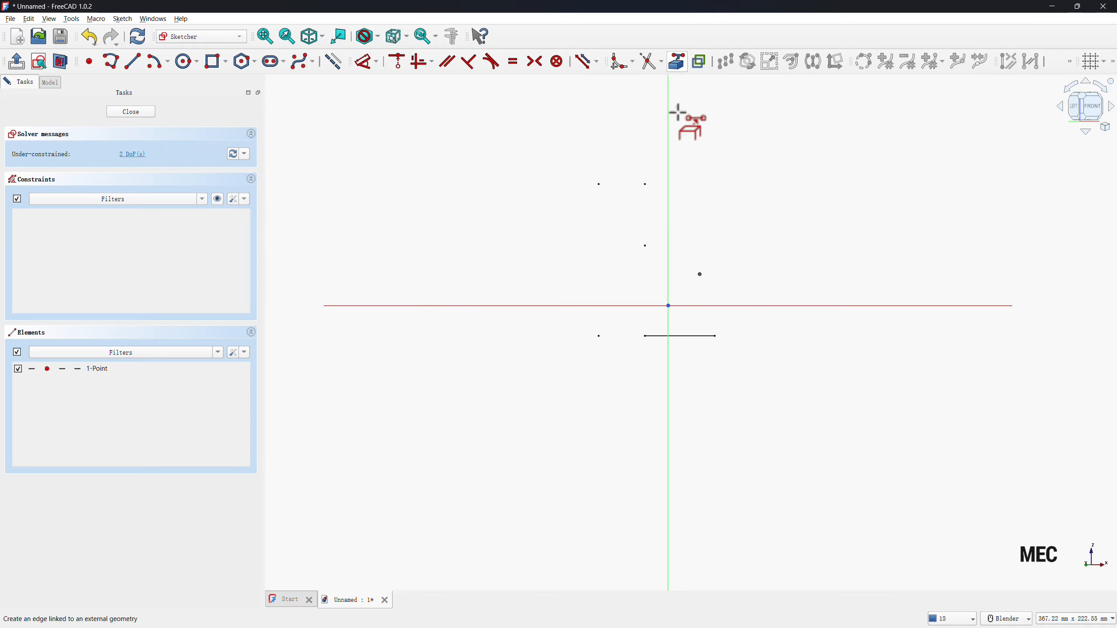
left_click(645, 246)
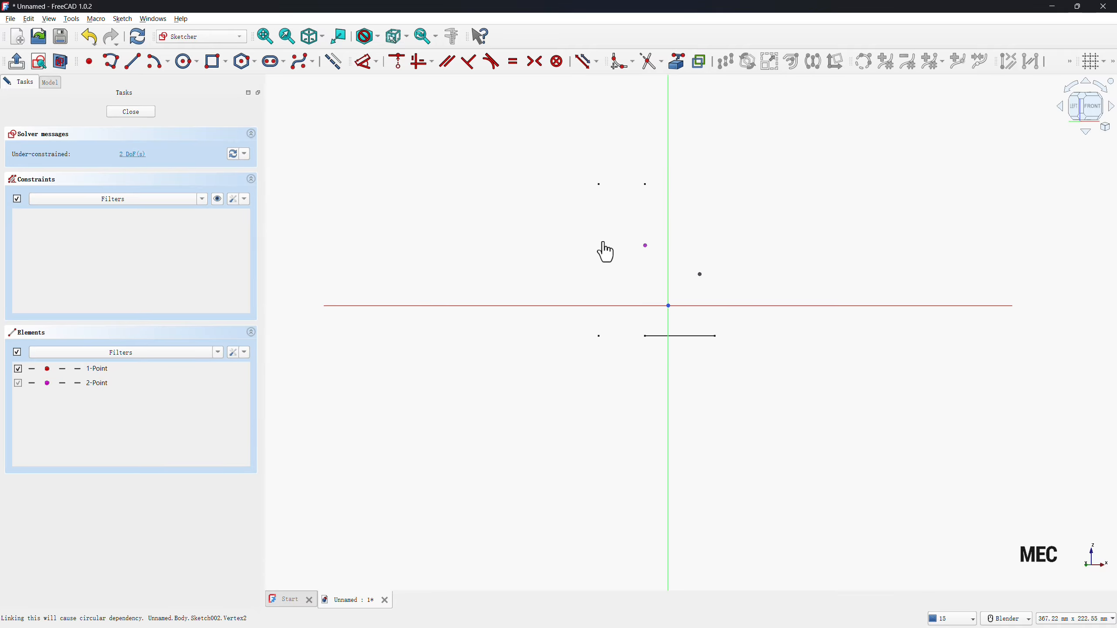
left_click(137, 62)
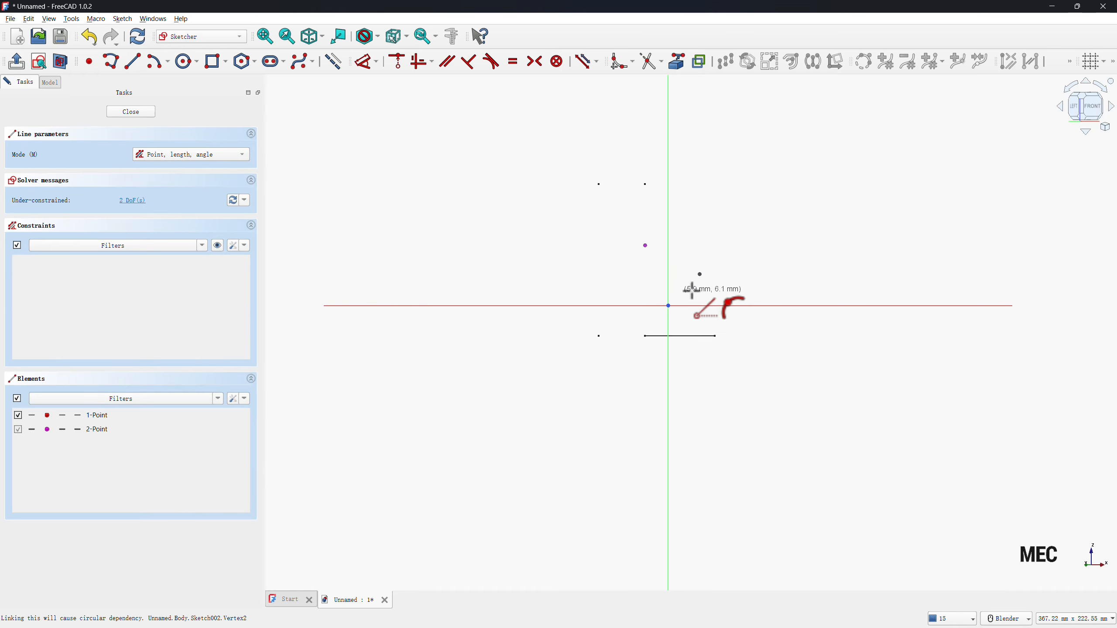
left_click(646, 246)
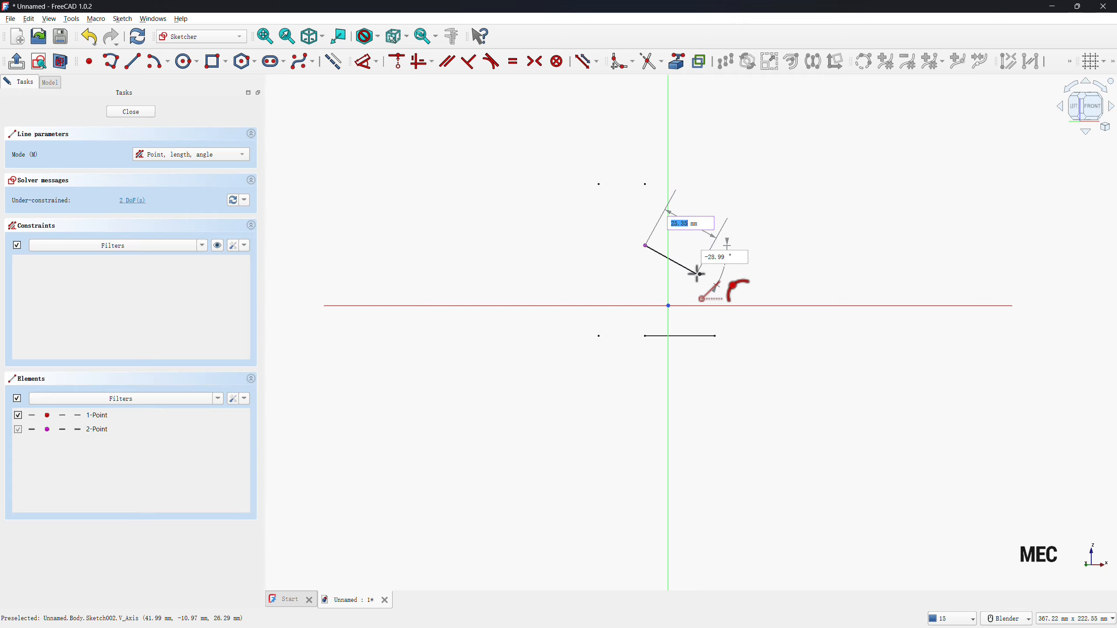
left_click(699, 275)
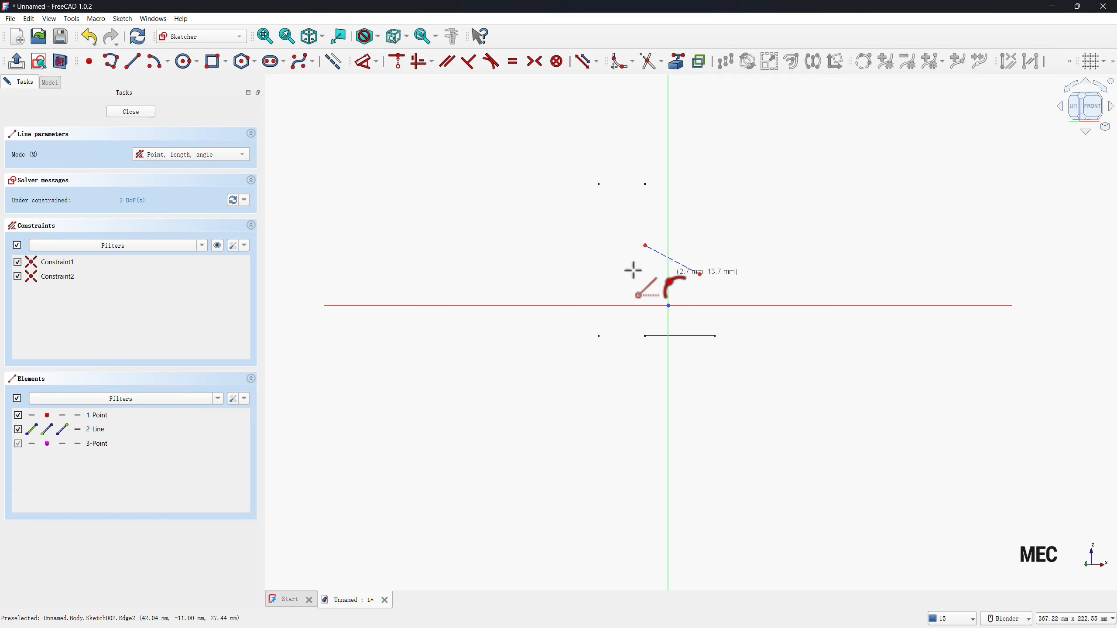
Dimension the angle between the construction line and the vertical axis as 60°.
key("d")
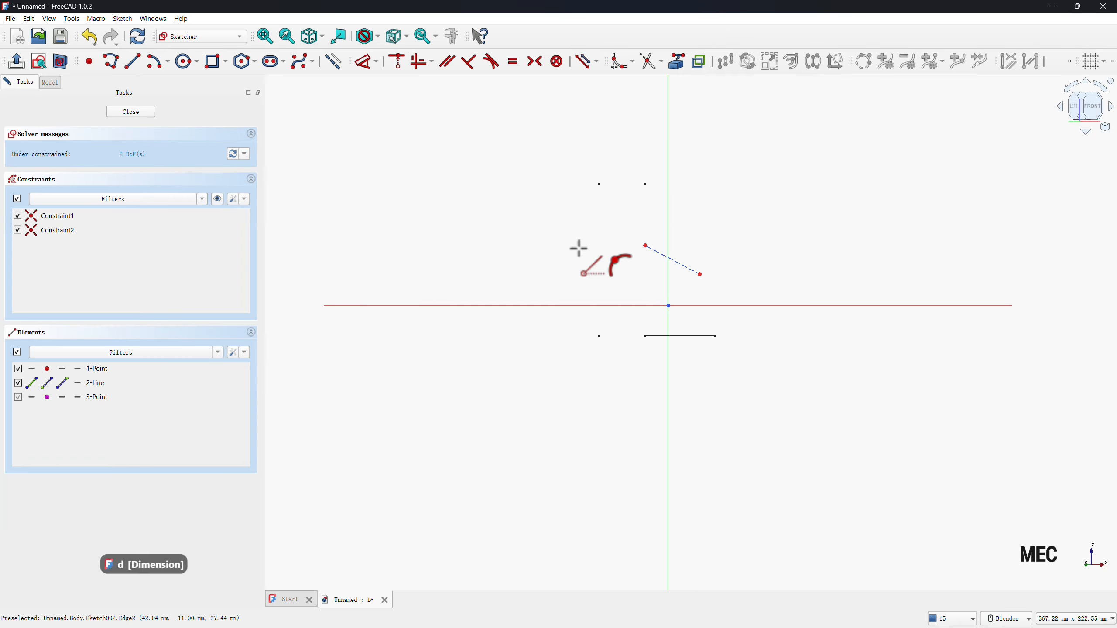
left_click(655, 251)
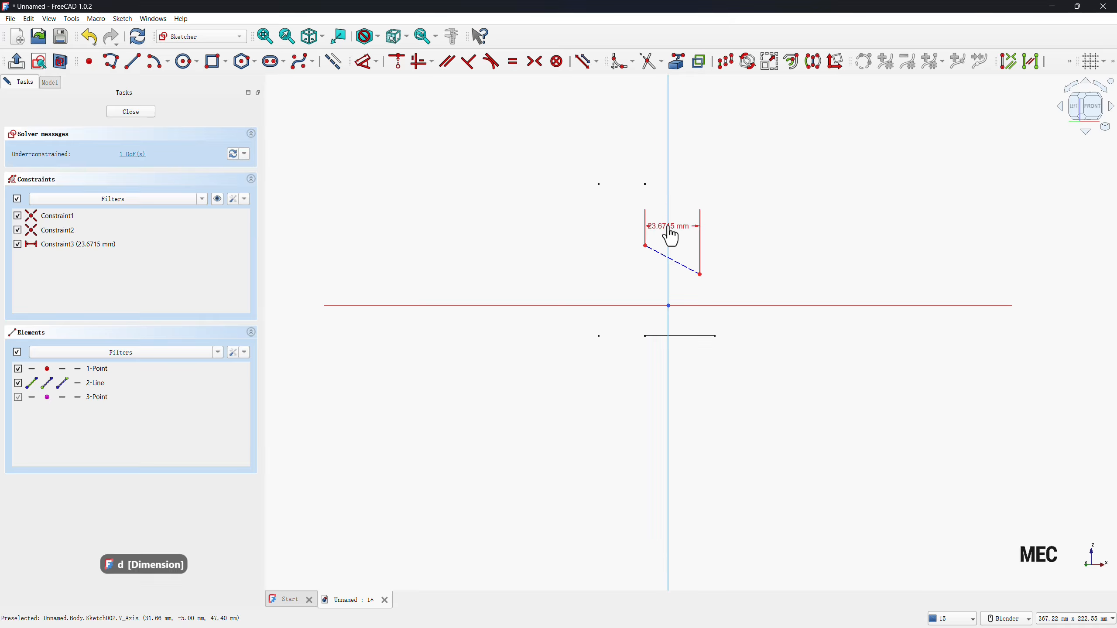
left_click(668, 229)
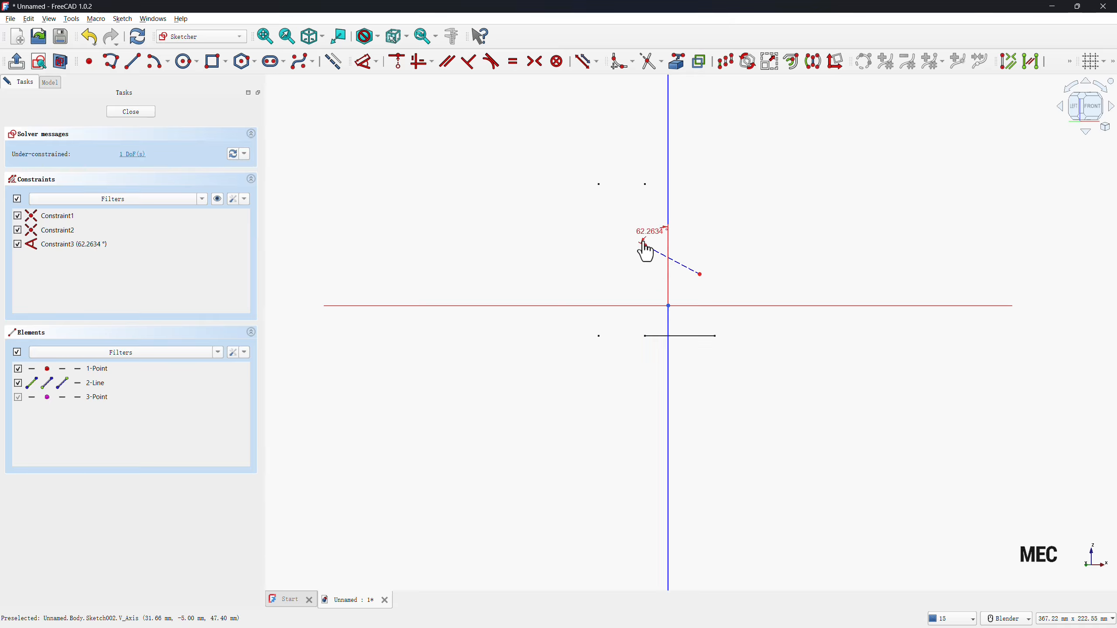
left_click(654, 243)
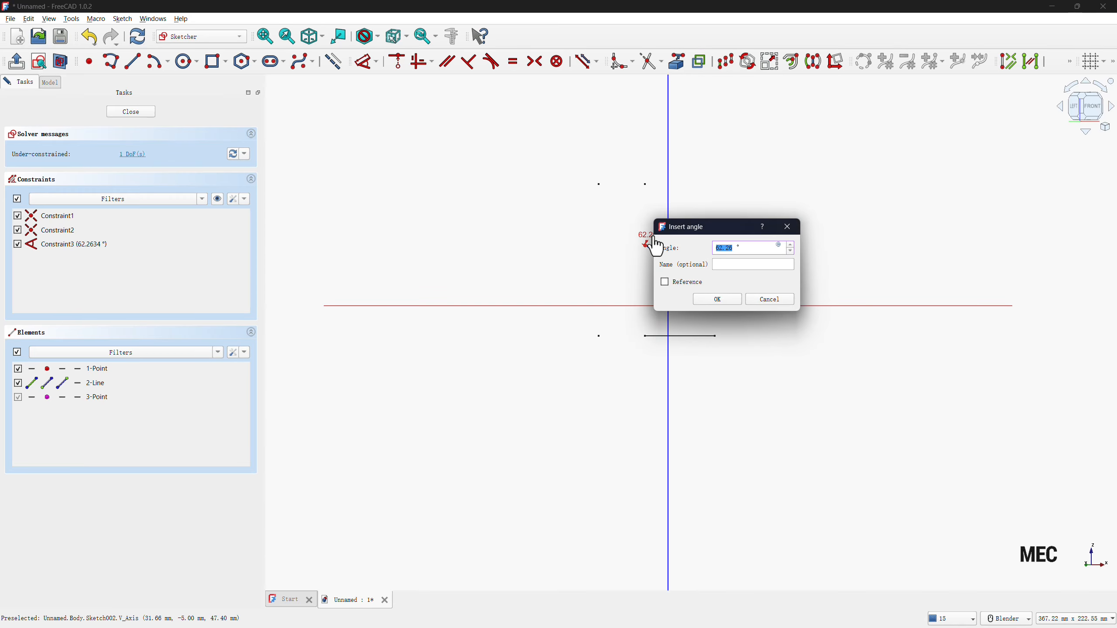
type("60")
key("Return")
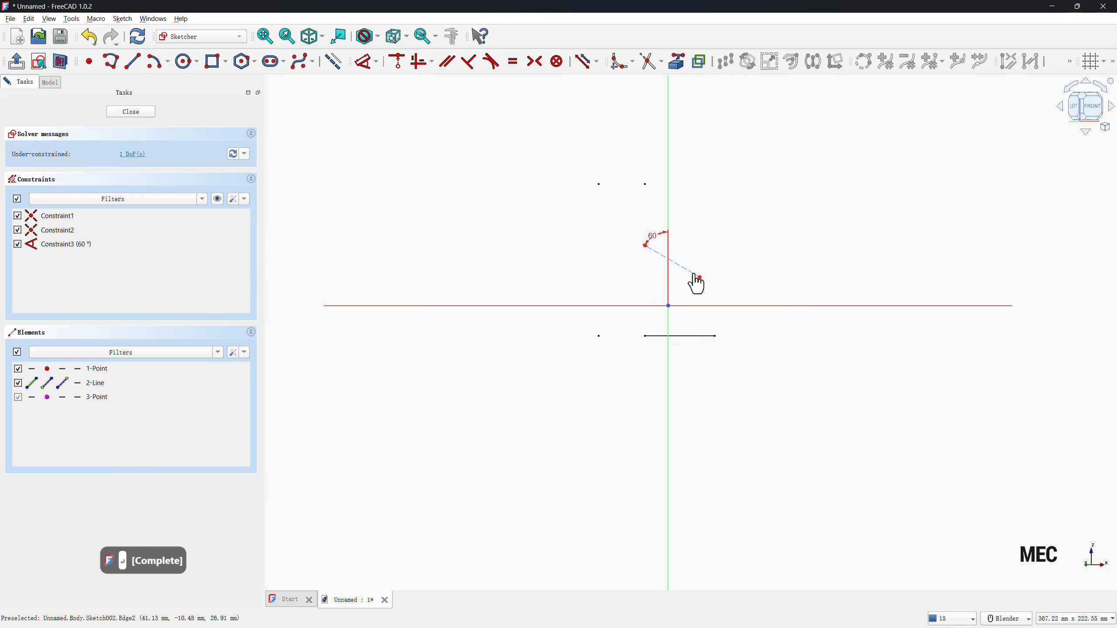
Dimension the construction line's length as 38 mm.
left_click(687, 273)
left_click(717, 229)
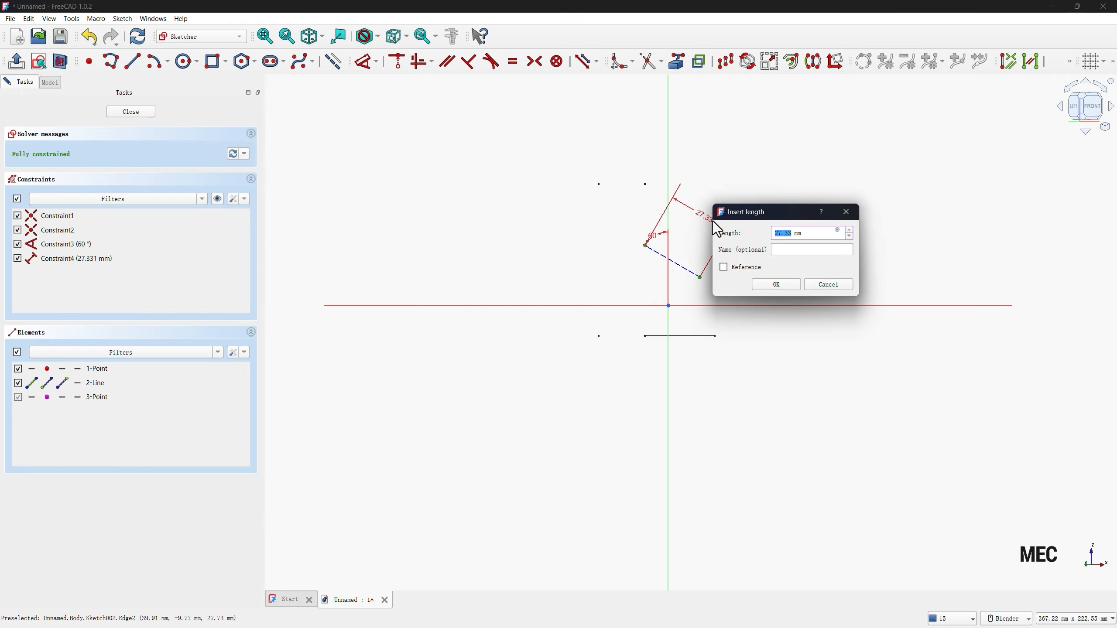
type("3")
key("Return")
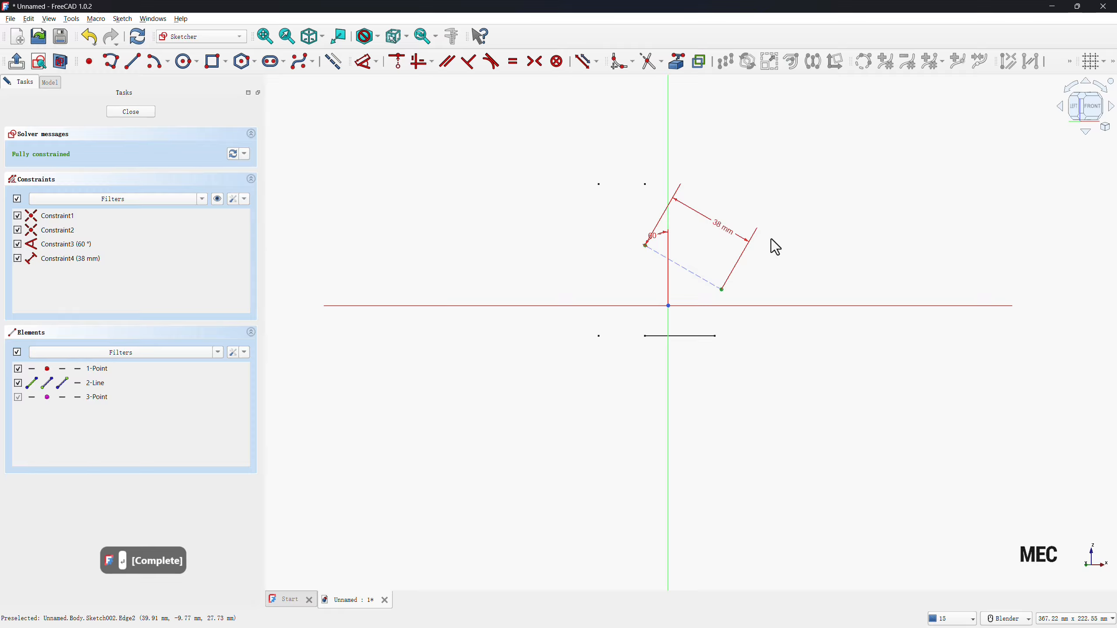
Finish the datum-plane sketch and hide the XY-plane sketch so only the reference points remain displayed.
left_click(124, 112)
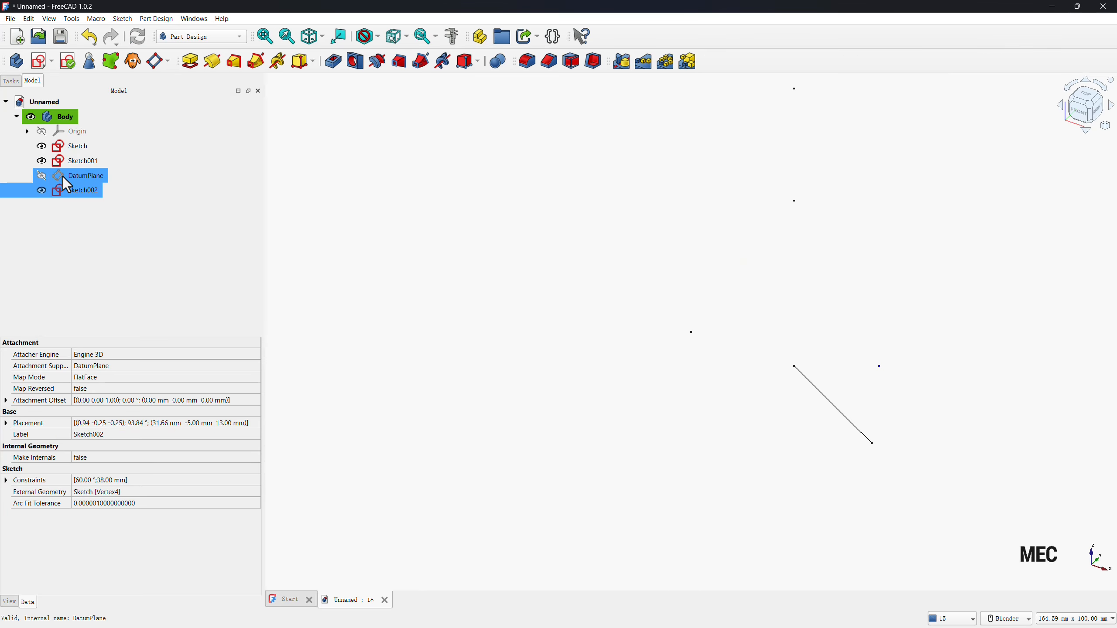
left_click(36, 161, "ctrl")
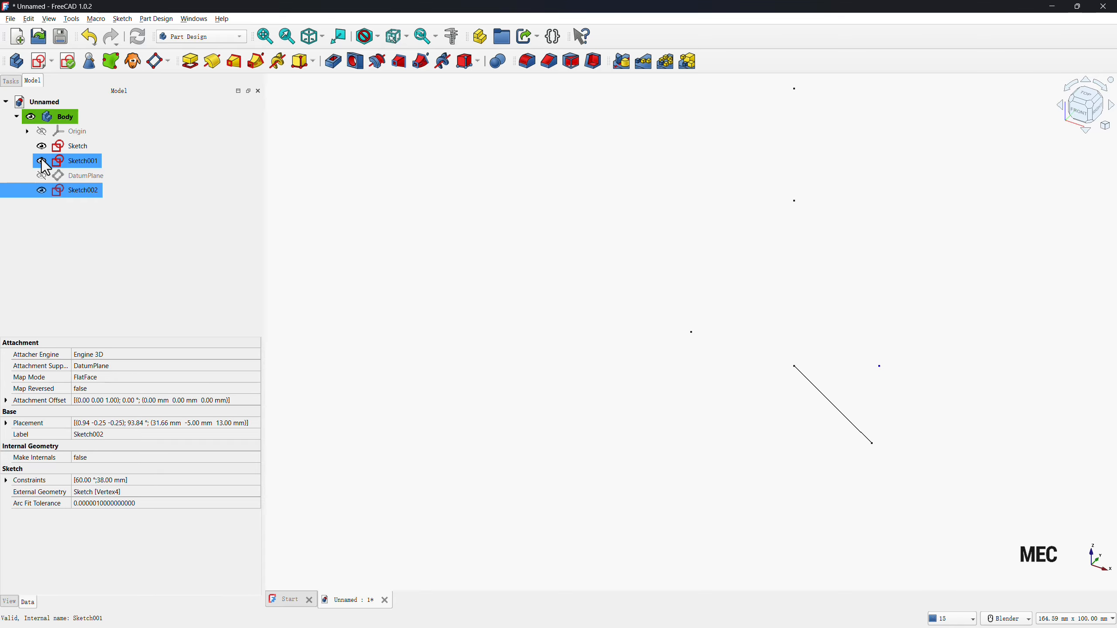
left_click(42, 161)
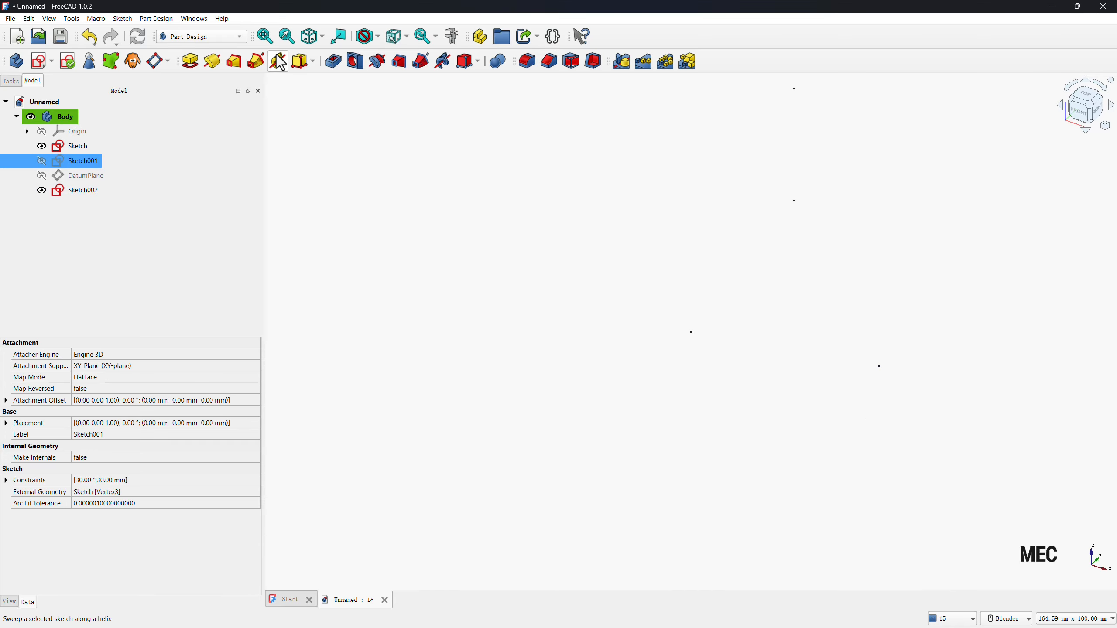
left_click(266, 38)
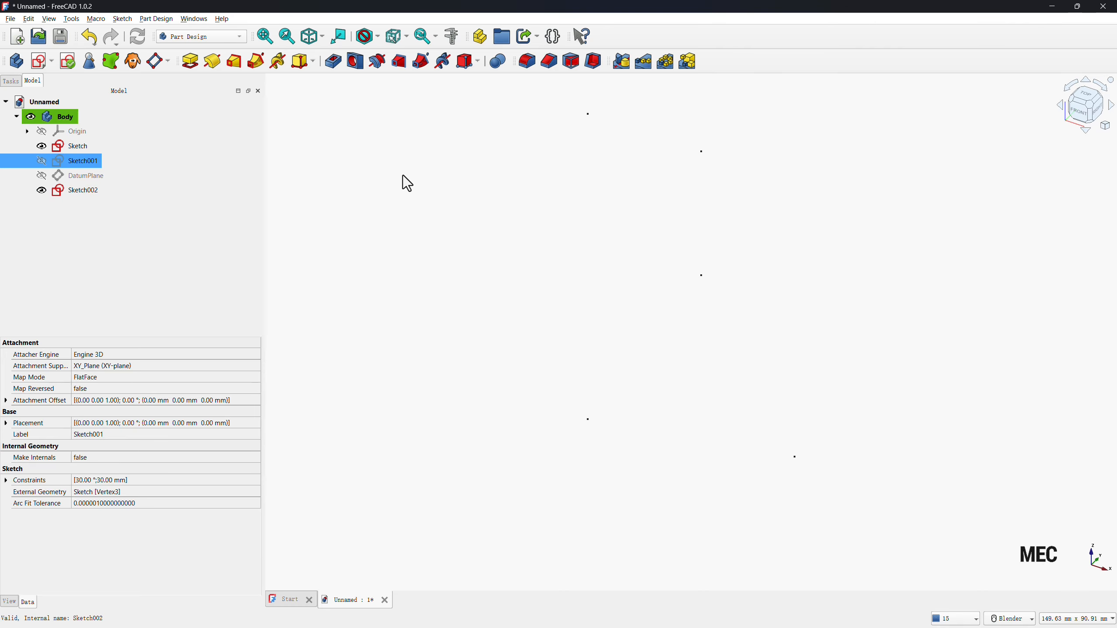
Draw an open Draft polyline from the origin up through the three other XZ-plane sketch points to the datum-plane sketch's point.
left_click(210, 38)
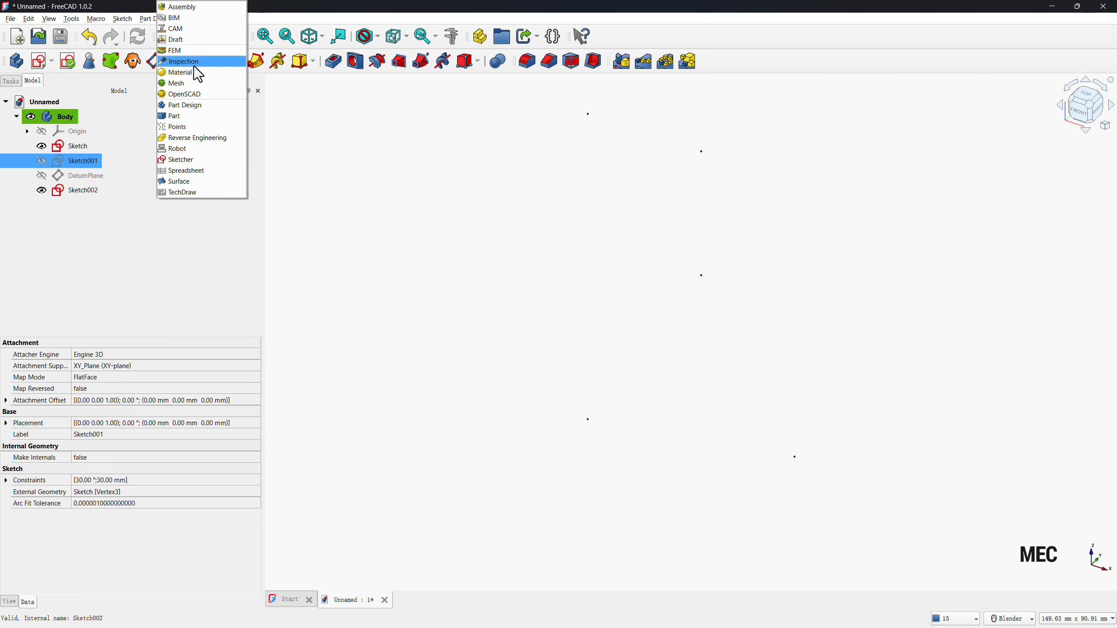
left_click(180, 40)
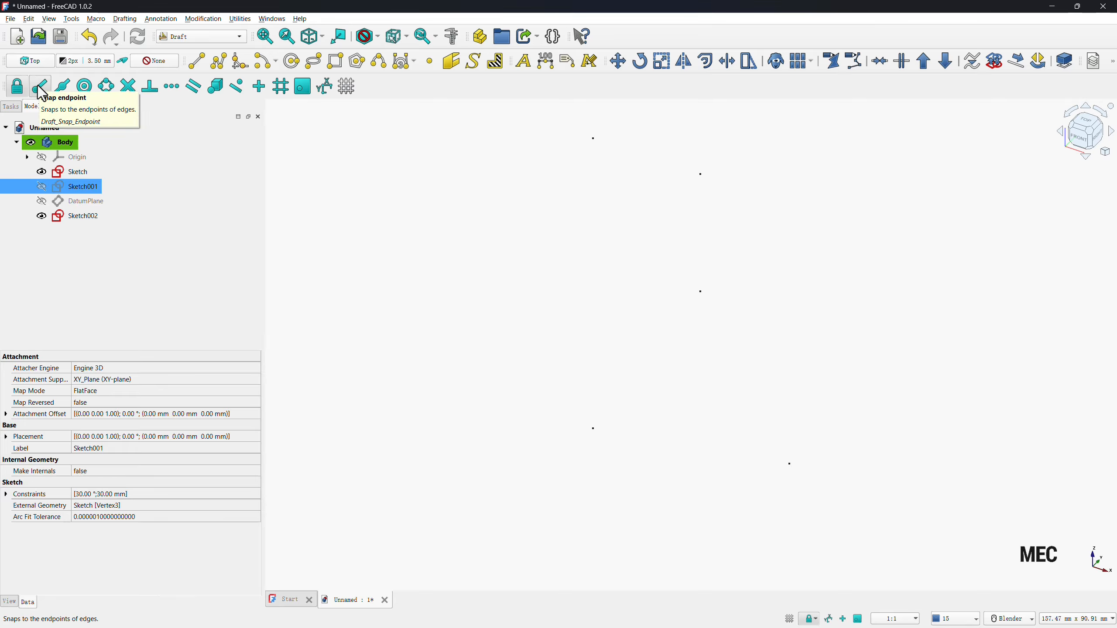
left_click(220, 70)
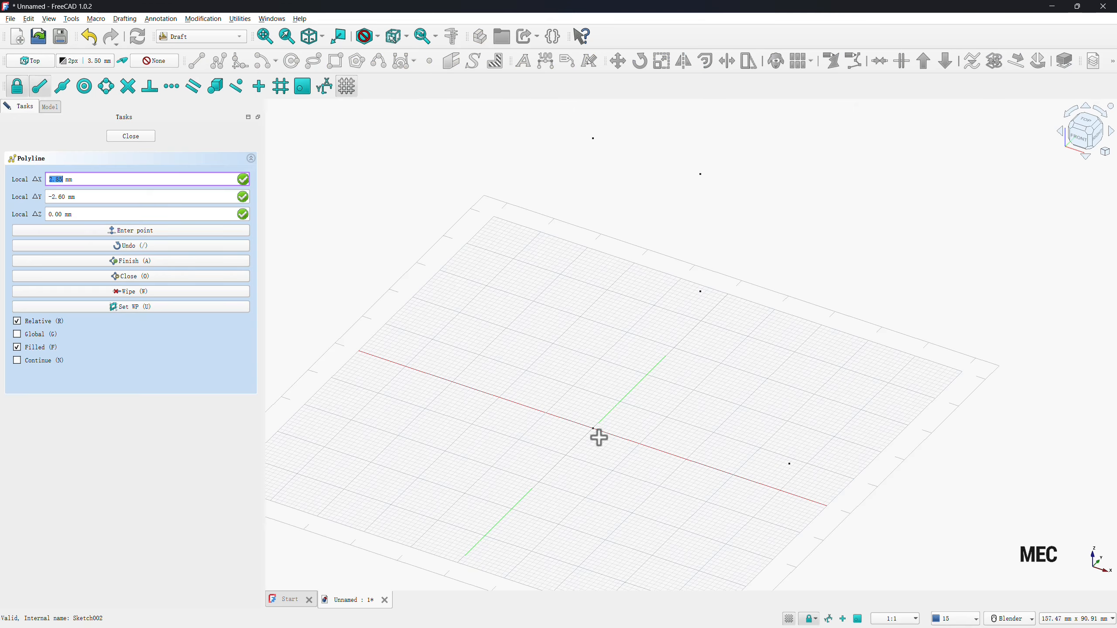
left_click(595, 428)
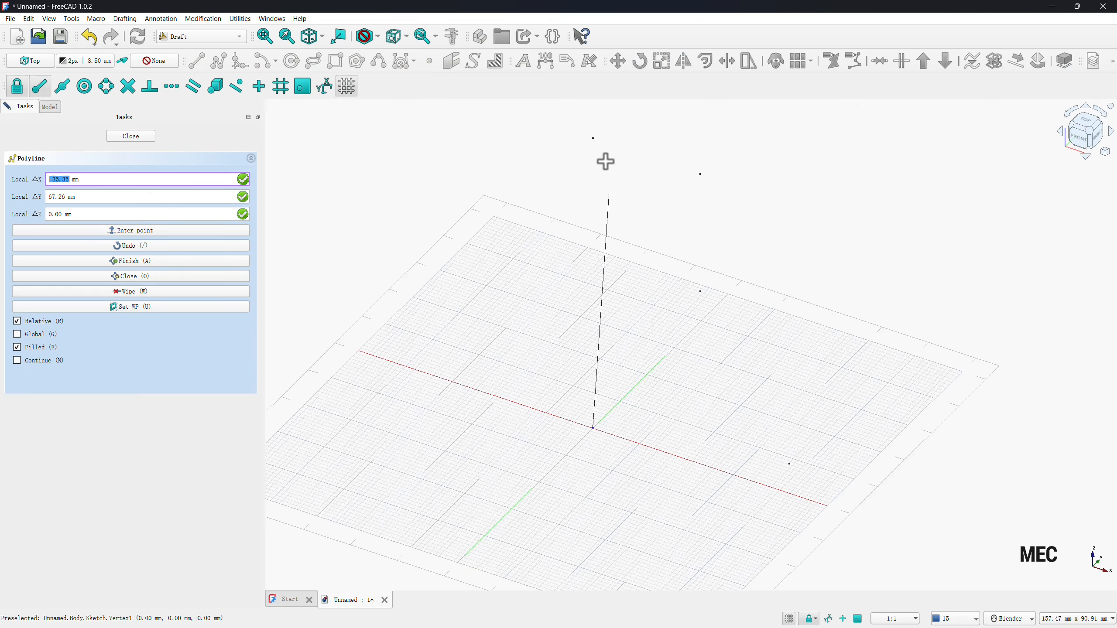
left_click(593, 138)
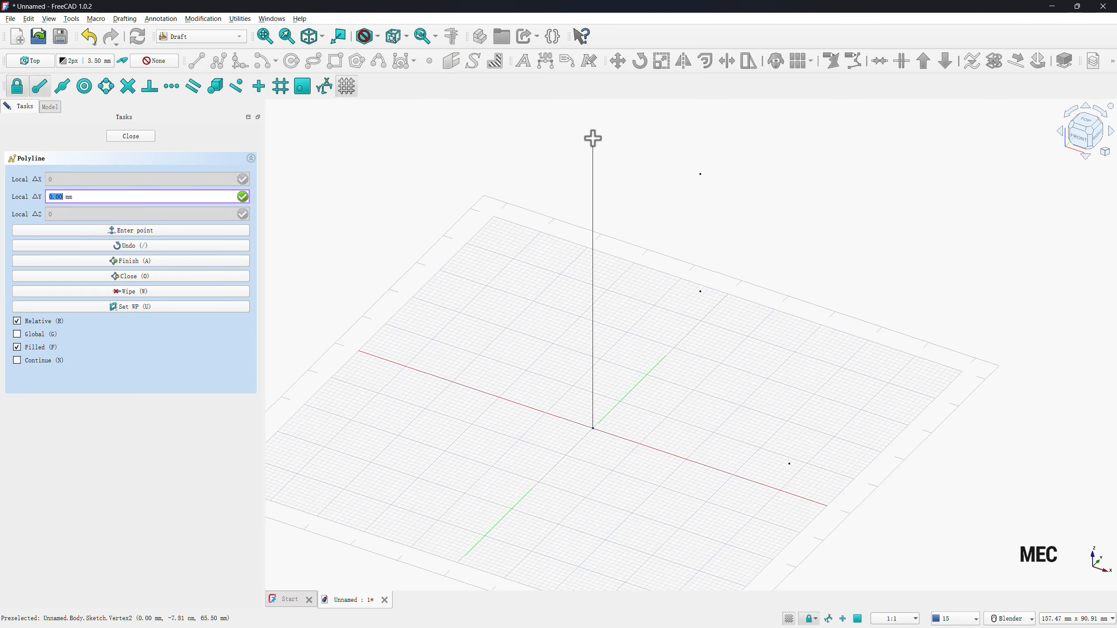
left_click(701, 174)
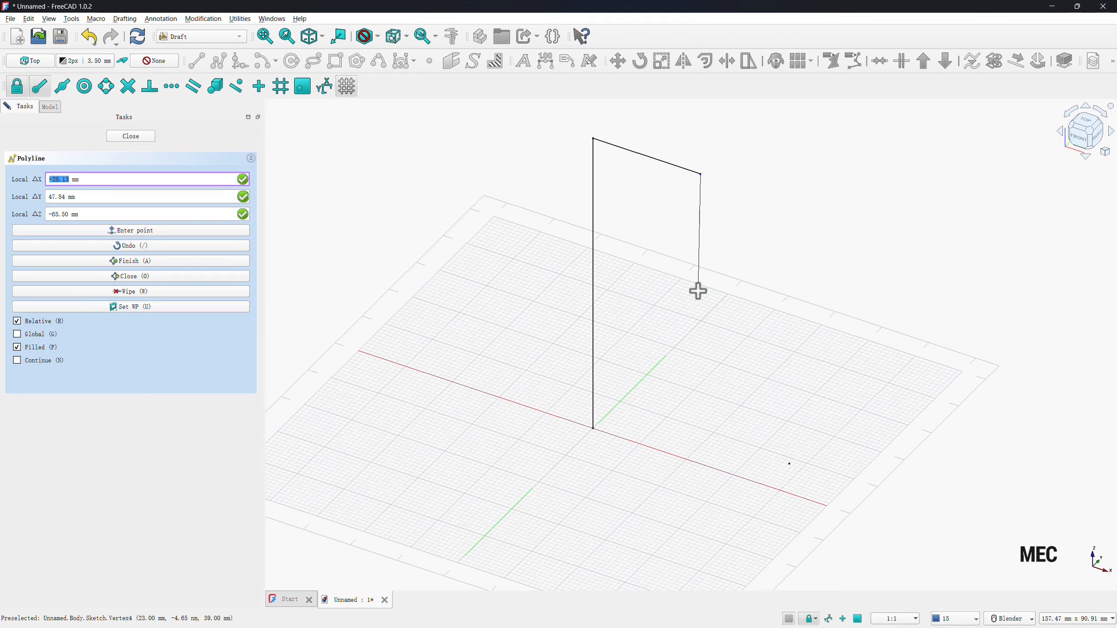
left_click(700, 292)
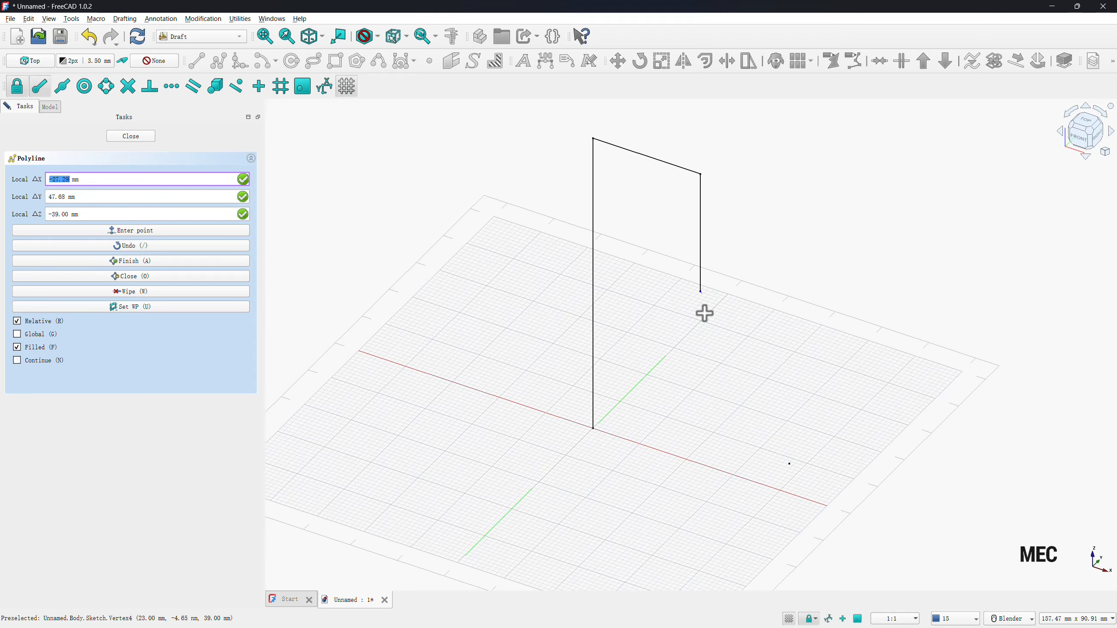
left_click(789, 462)
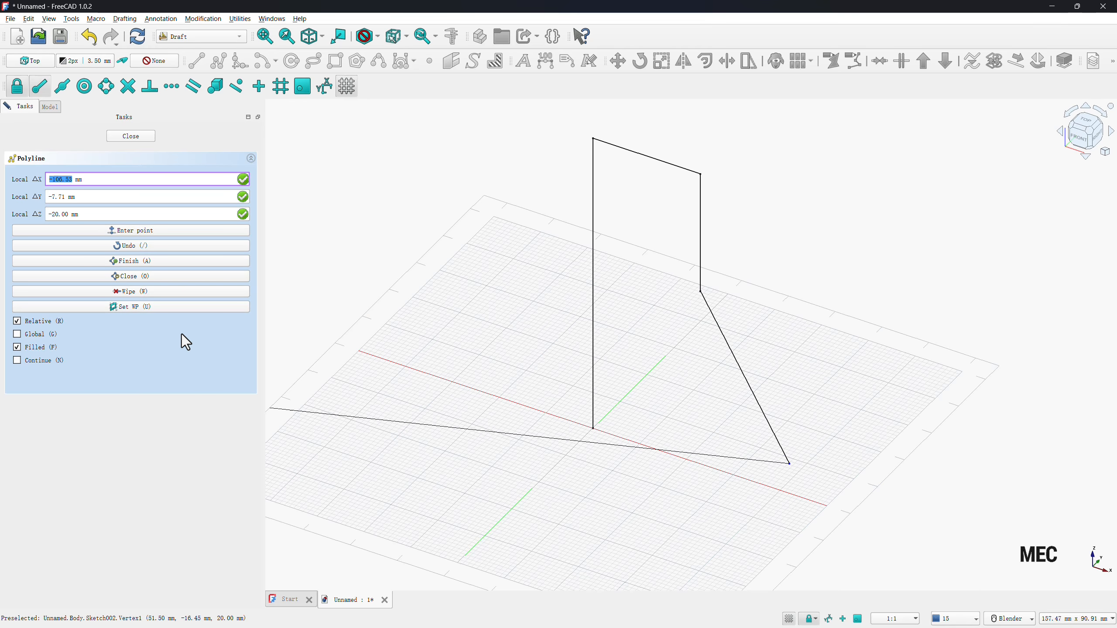
left_click(150, 264)
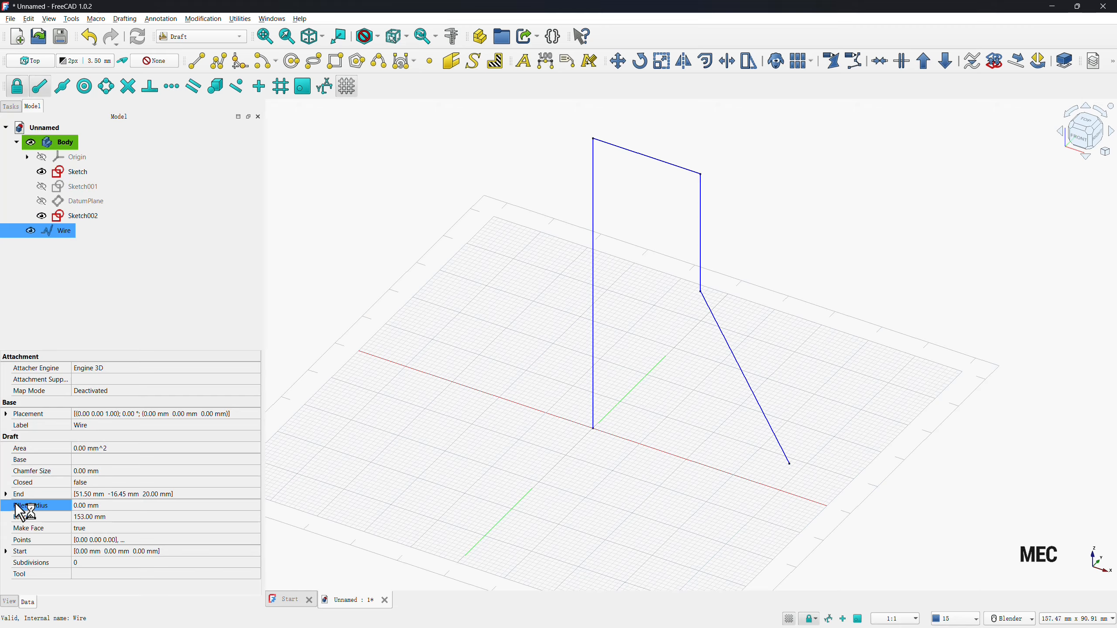
Set the polyline's fillet radius to 11.5 mm.
left_click(97, 507)
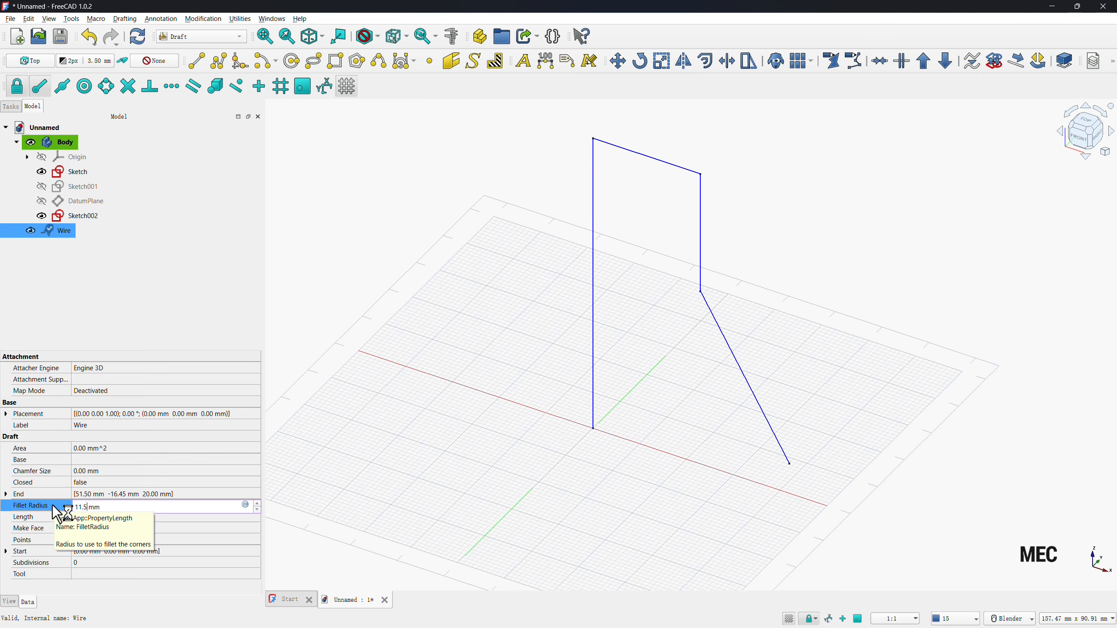
type("11.5")
key("Return")
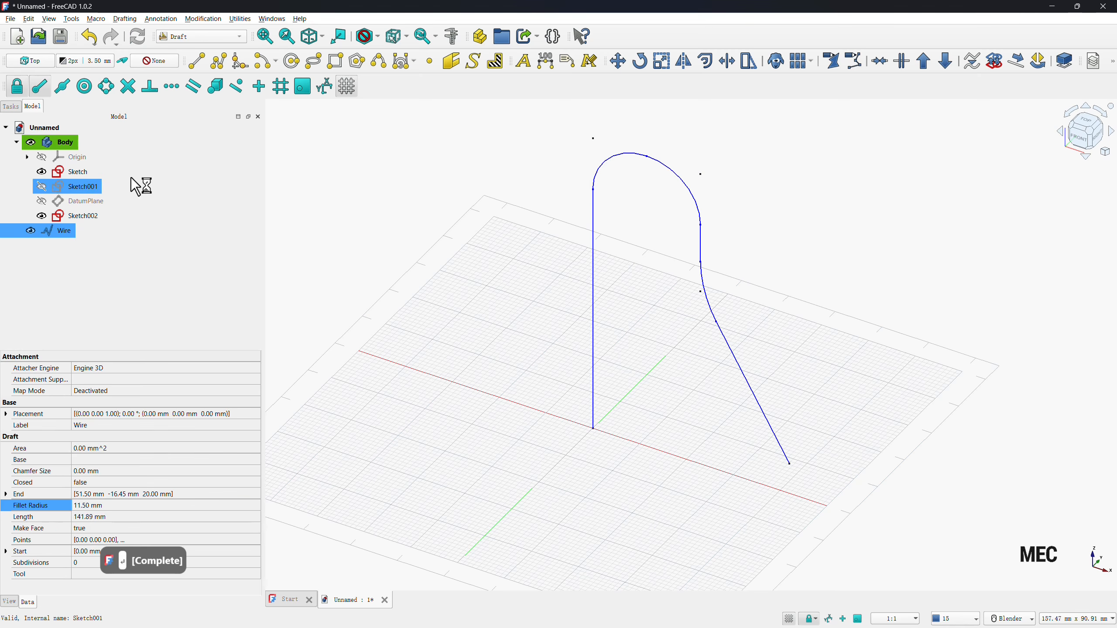
In a new Part Design sketch on the XY plane, draw two concentric circles at the origin, about 23 mm and 9 mm in diameter.
left_click(211, 36)
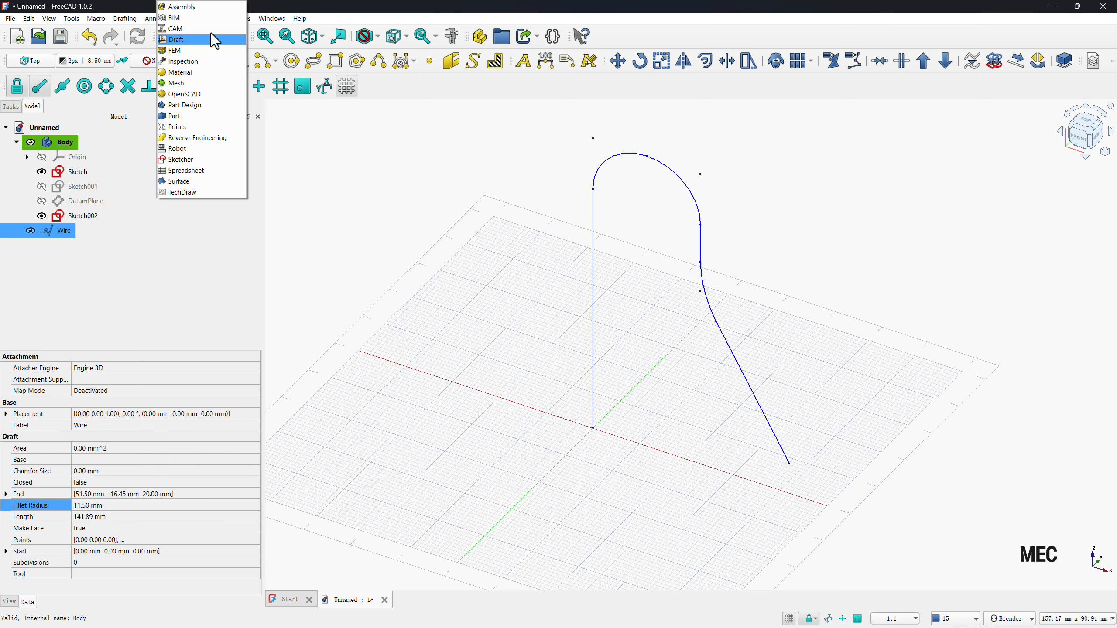
left_click(184, 106)
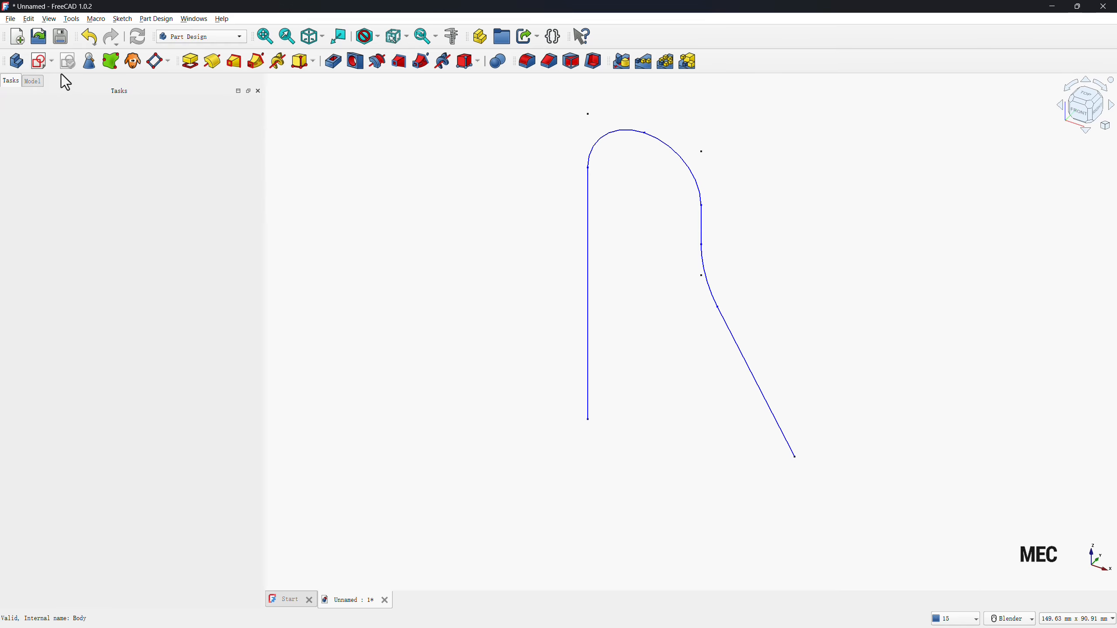
left_click(40, 62)
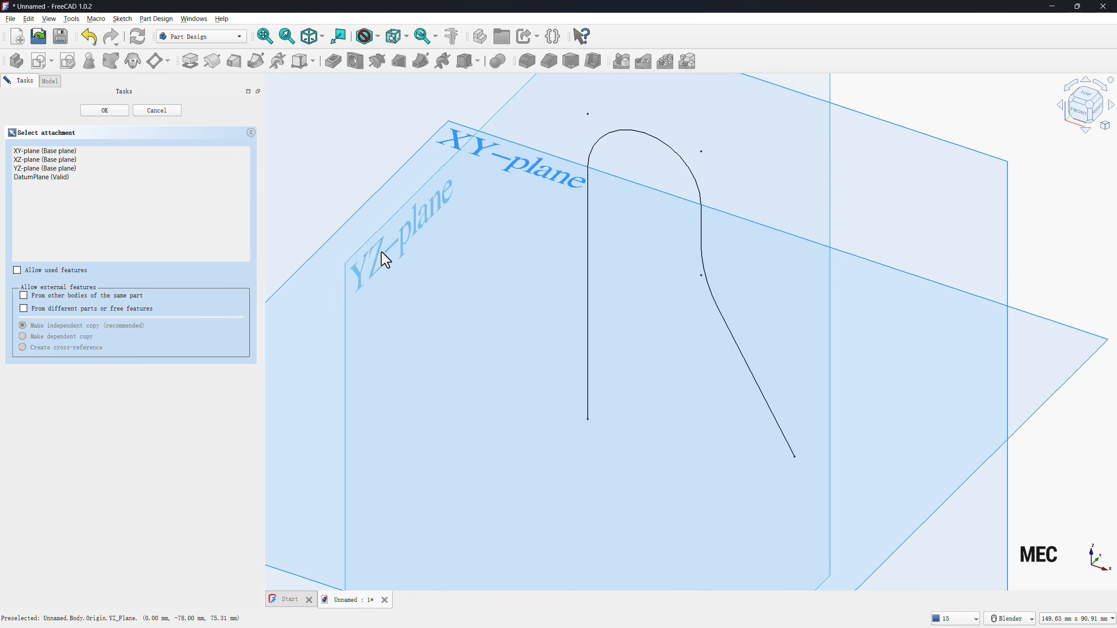
left_click(434, 141)
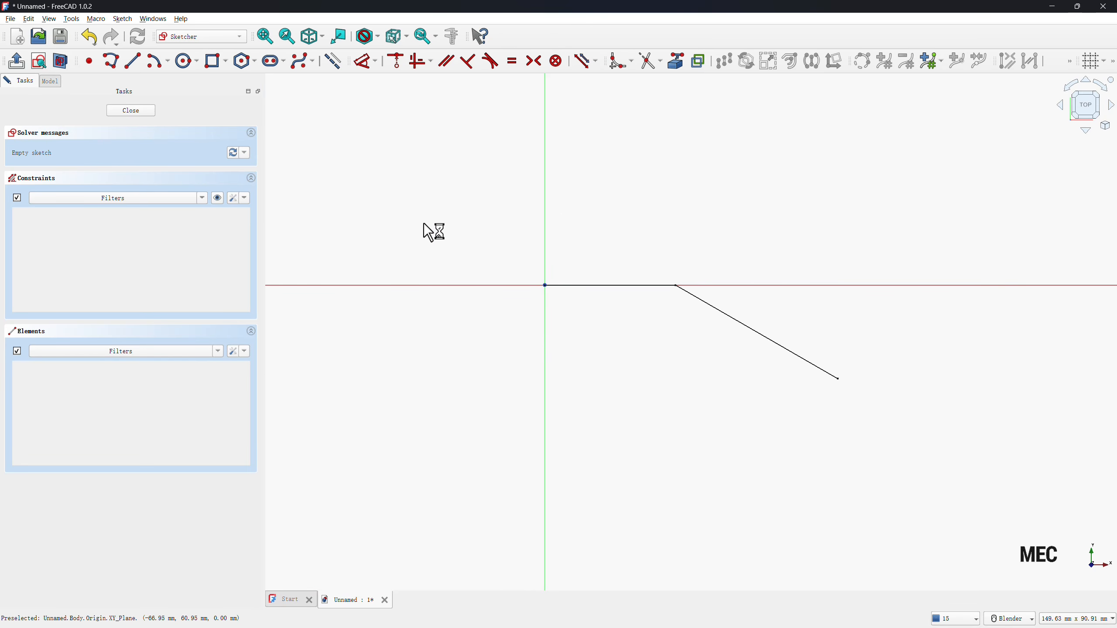
left_click(185, 70)
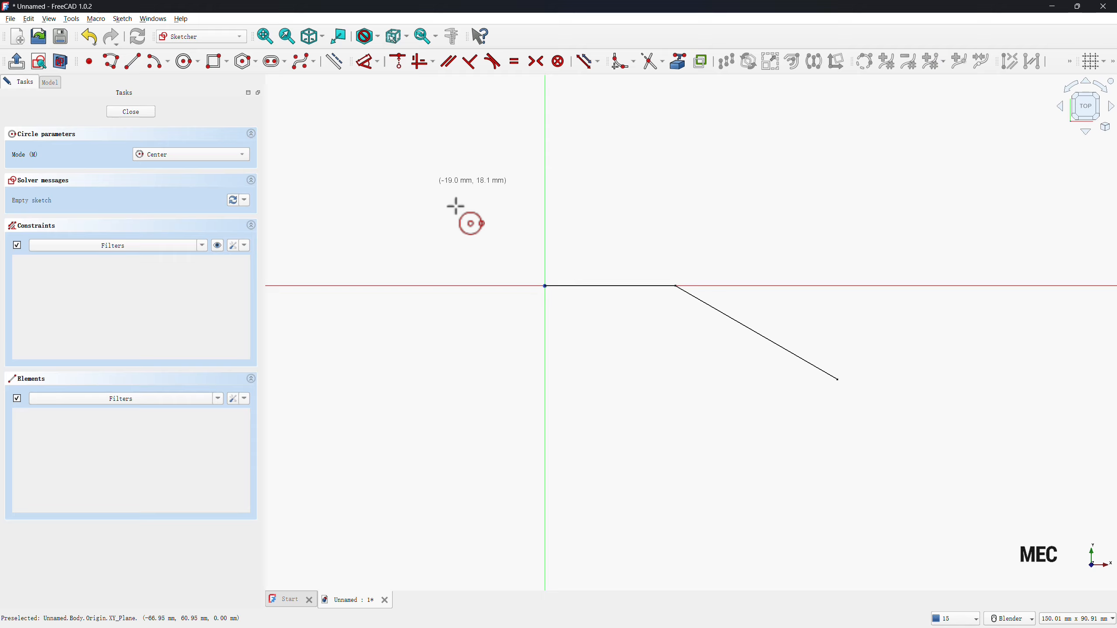
left_click(545, 286)
left_click(489, 255)
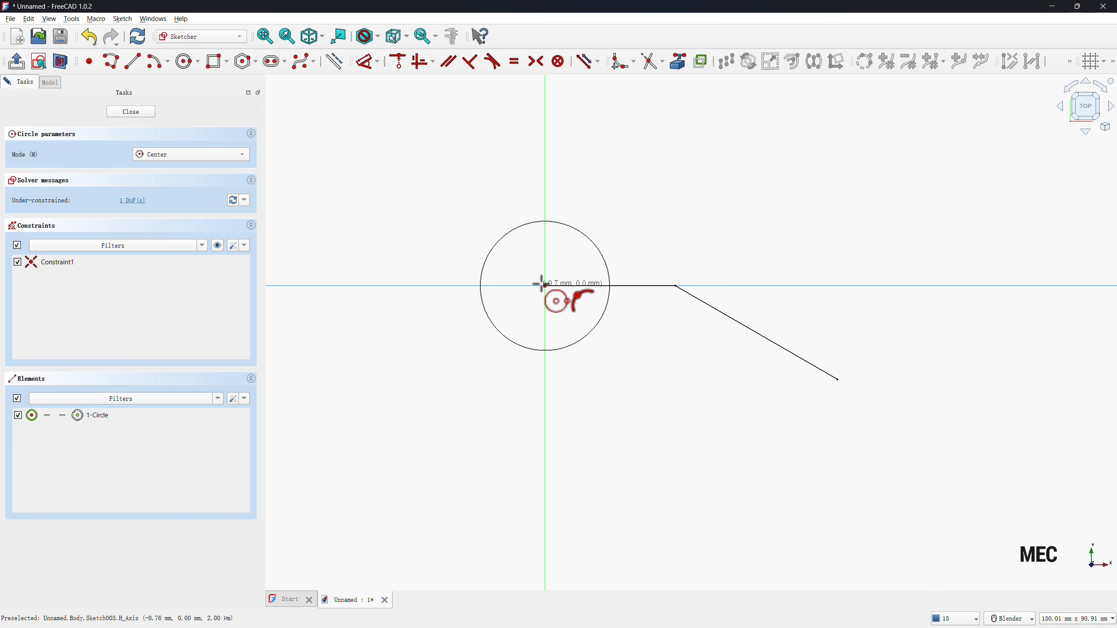
left_click(545, 287)
left_click(520, 274)
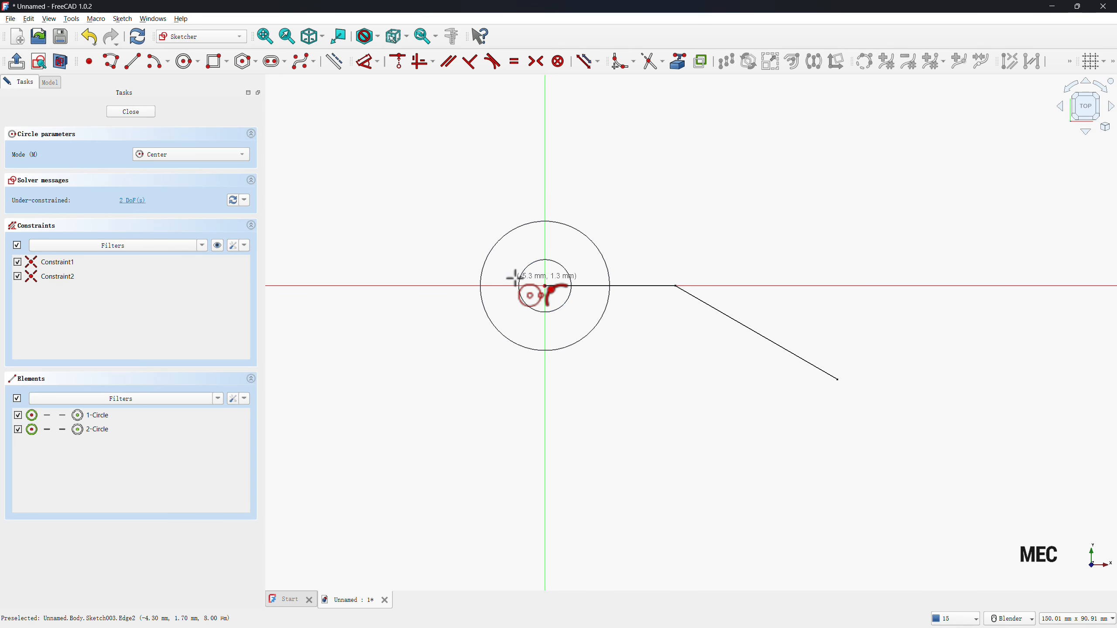
Dimension the outer circle's diameter as 20 mm.
key("d")
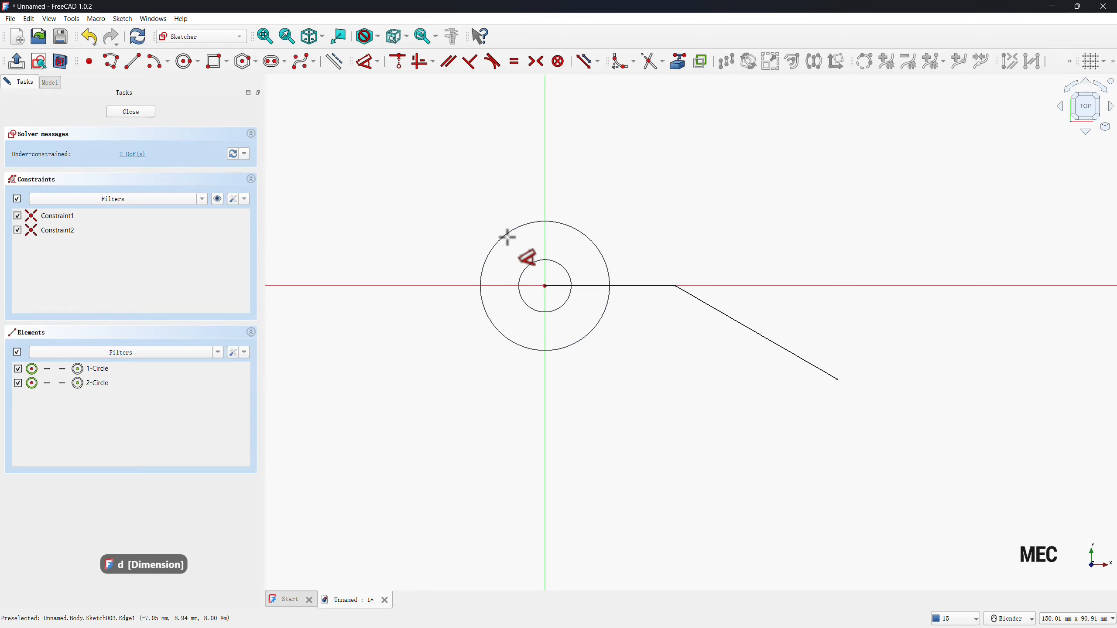
left_click(506, 234)
left_click(461, 221)
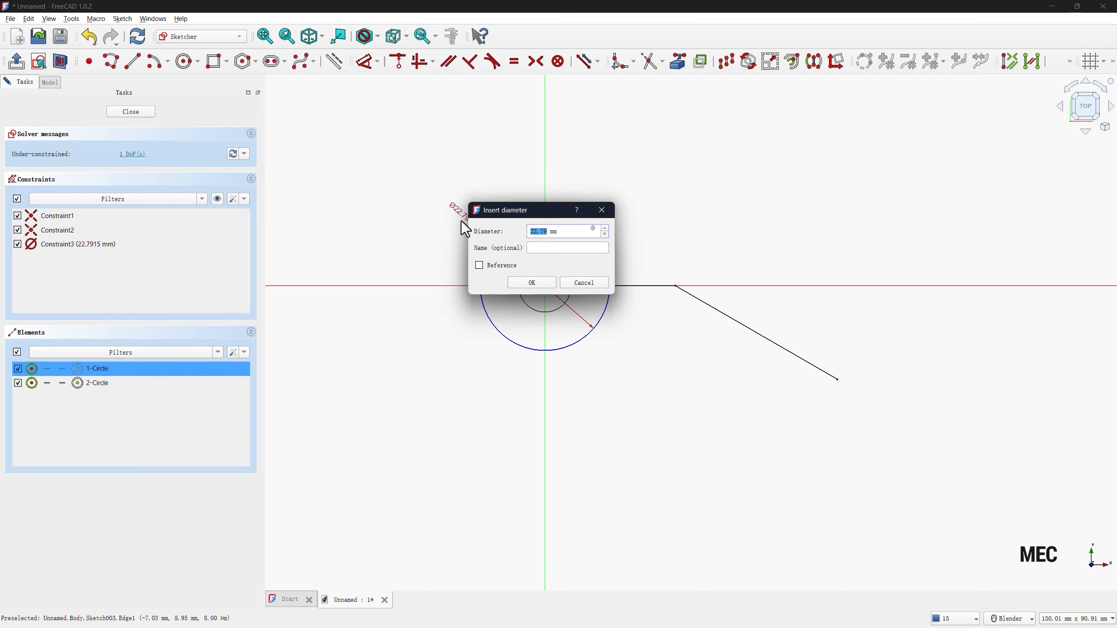
type("20")
key("Return")
left_click(520, 284)
left_click(456, 291)
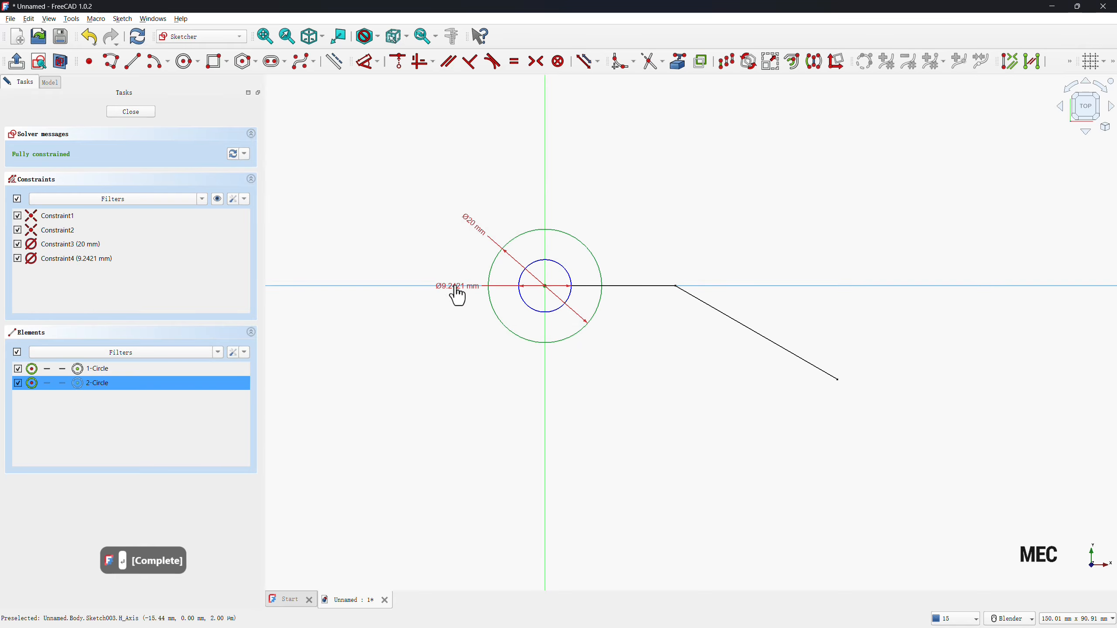
left_click(456, 286)
key("5")
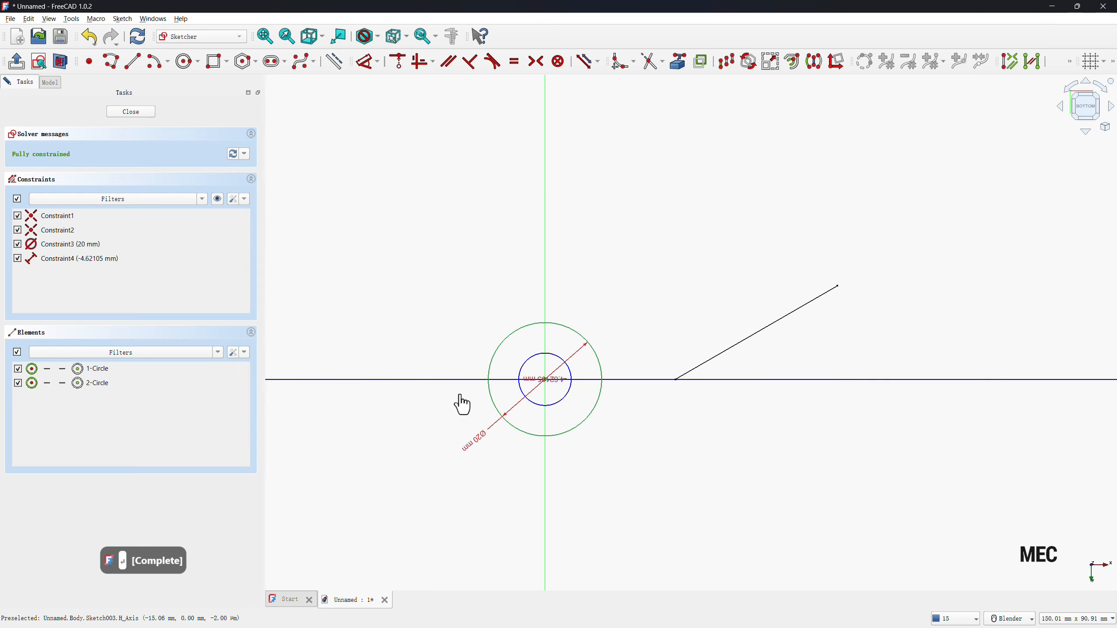
key("ctrl+z")
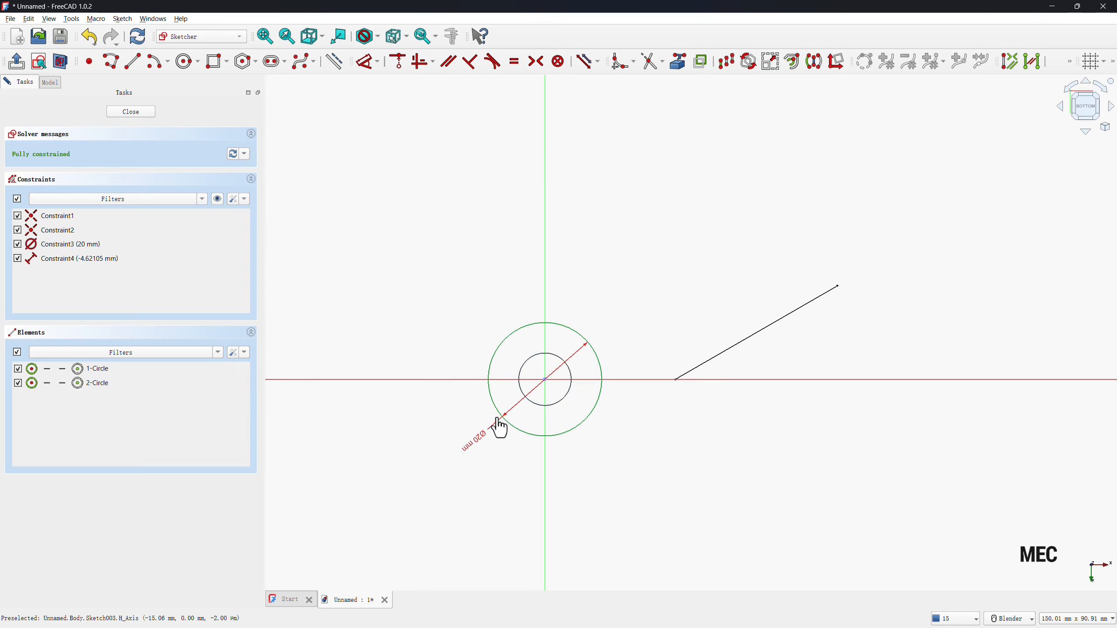
Dimension the inner circle's diameter as 15 mm and finish the profile sketch.
left_click(542, 406)
double_click(618, 423)
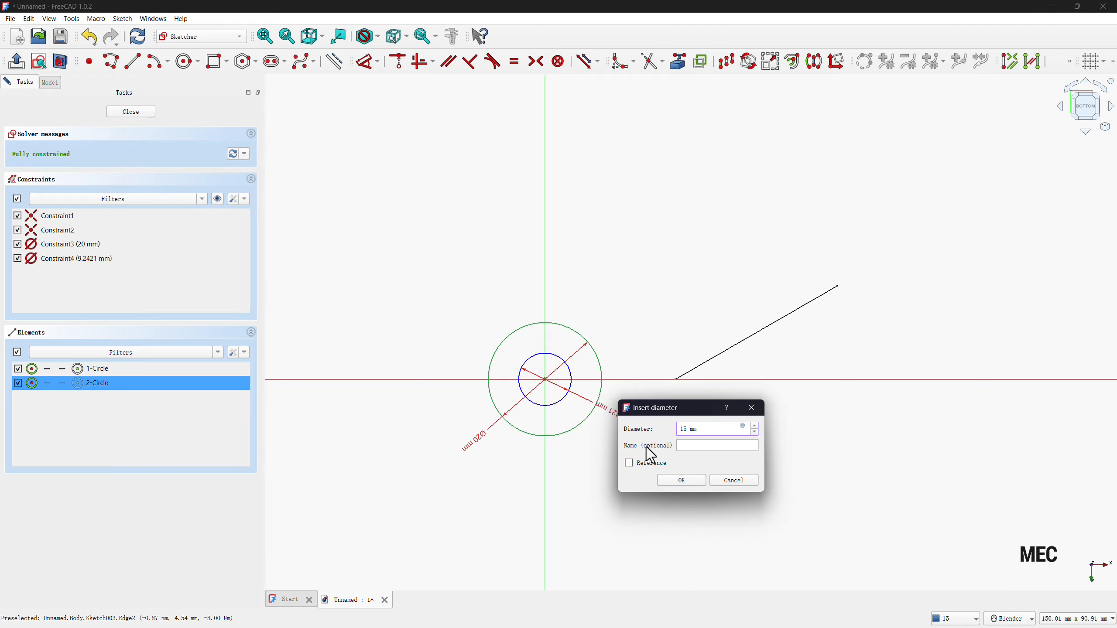
key("Return")
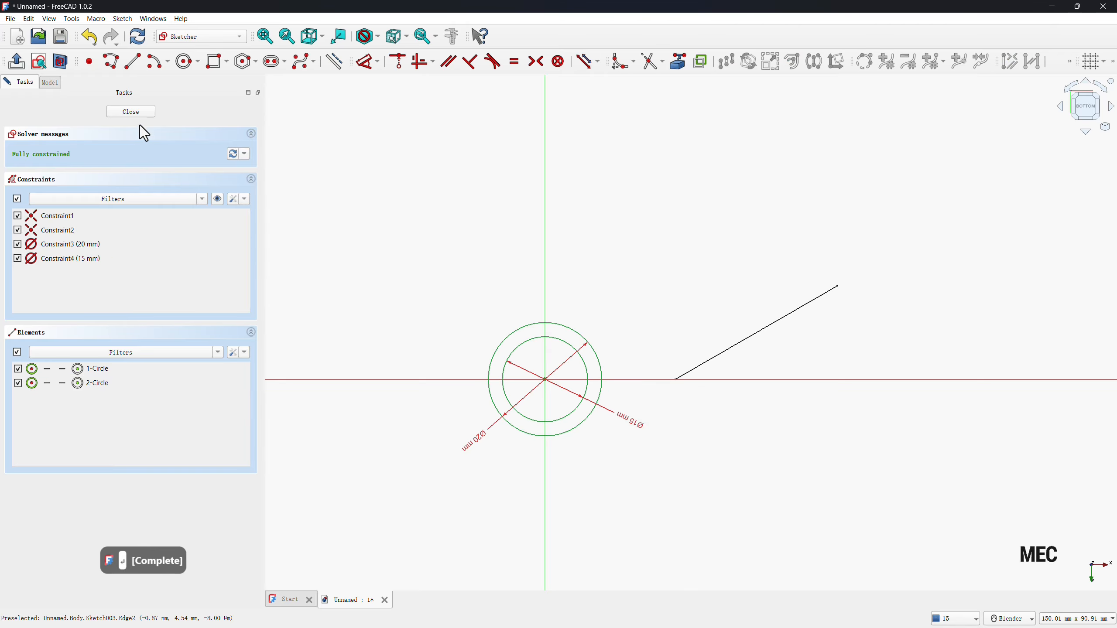
left_click(118, 112)
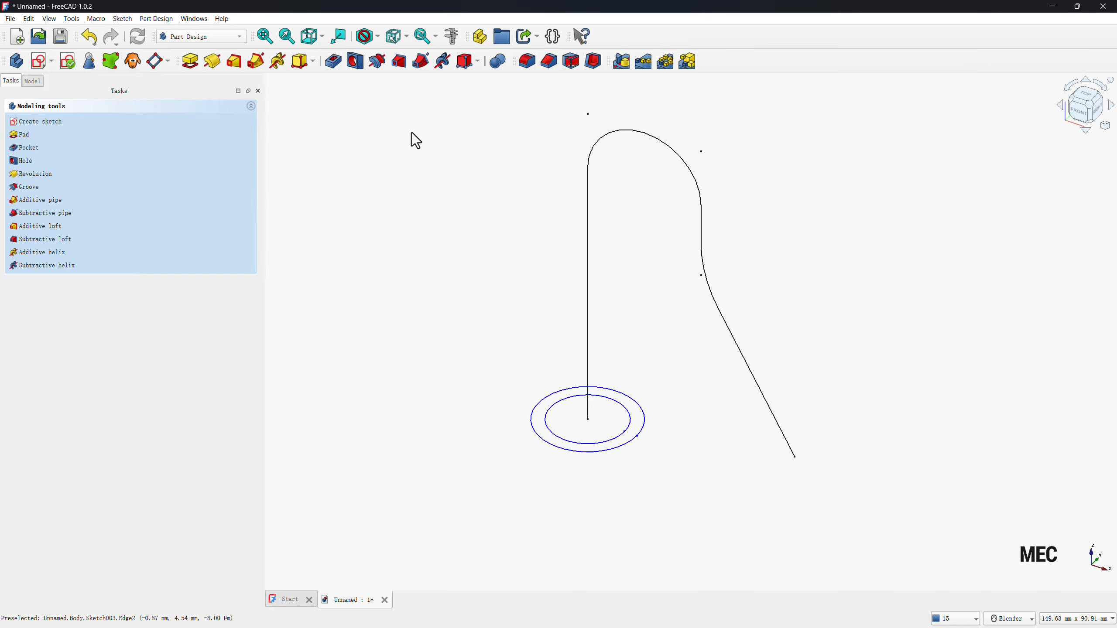
Create an additive pipe sweeping the two-circle profile along the filleted wire, using an independent copy of the wire as reference.
left_click(258, 66)
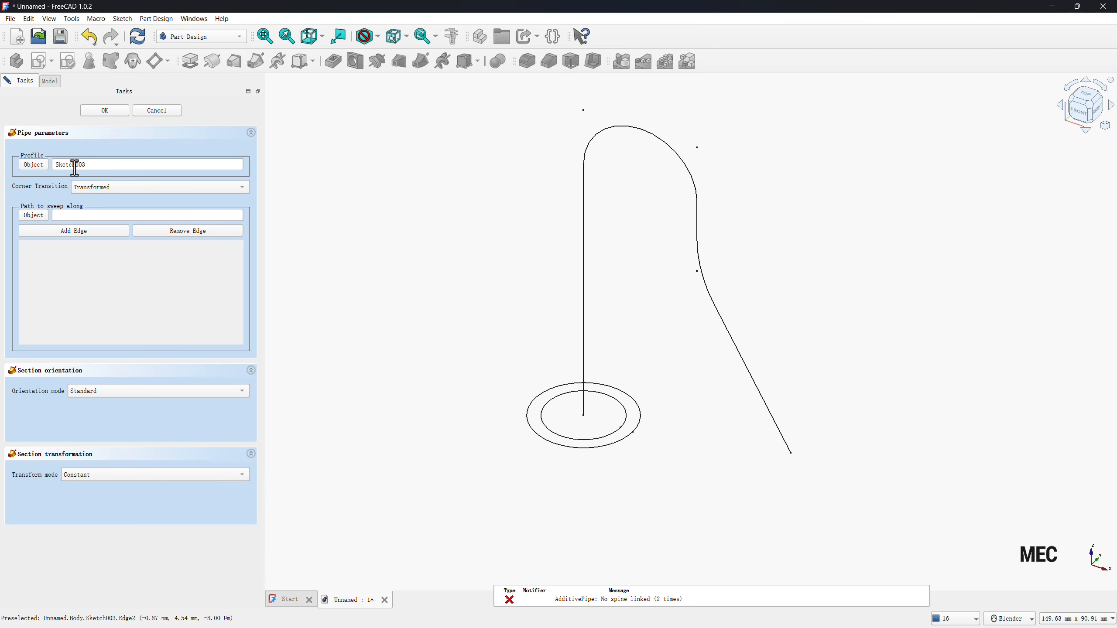
left_click(26, 217)
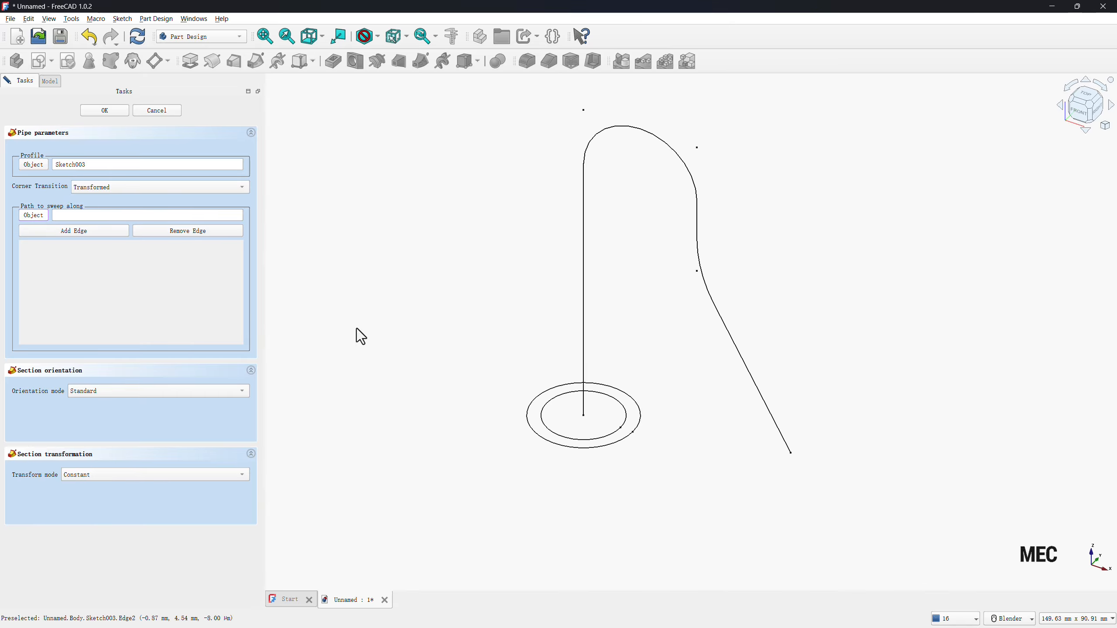
left_click(585, 286)
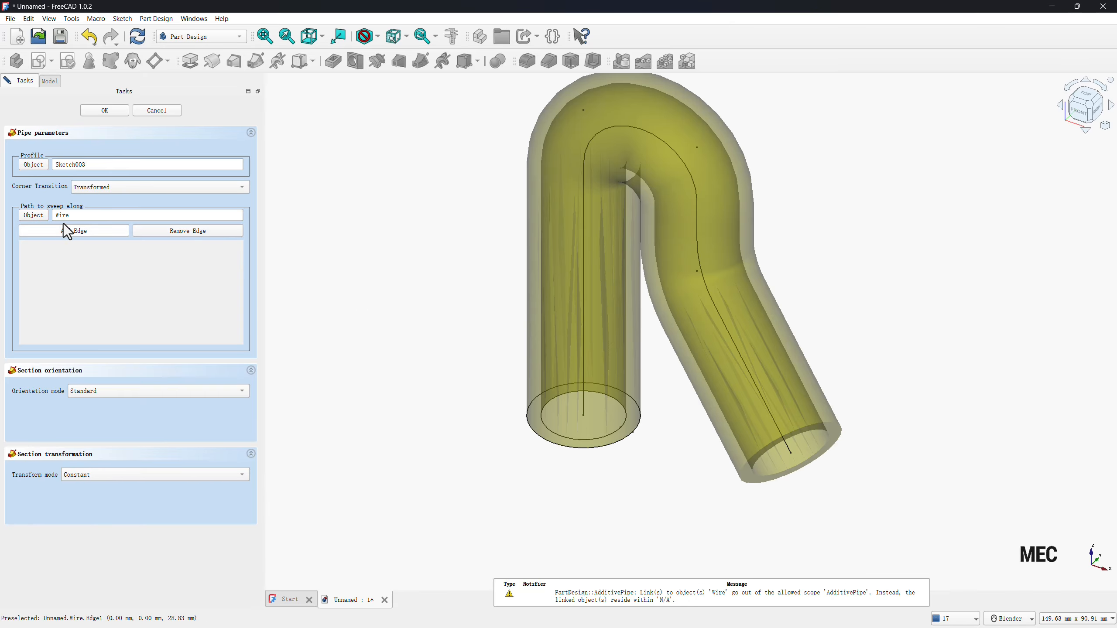
left_click(107, 109)
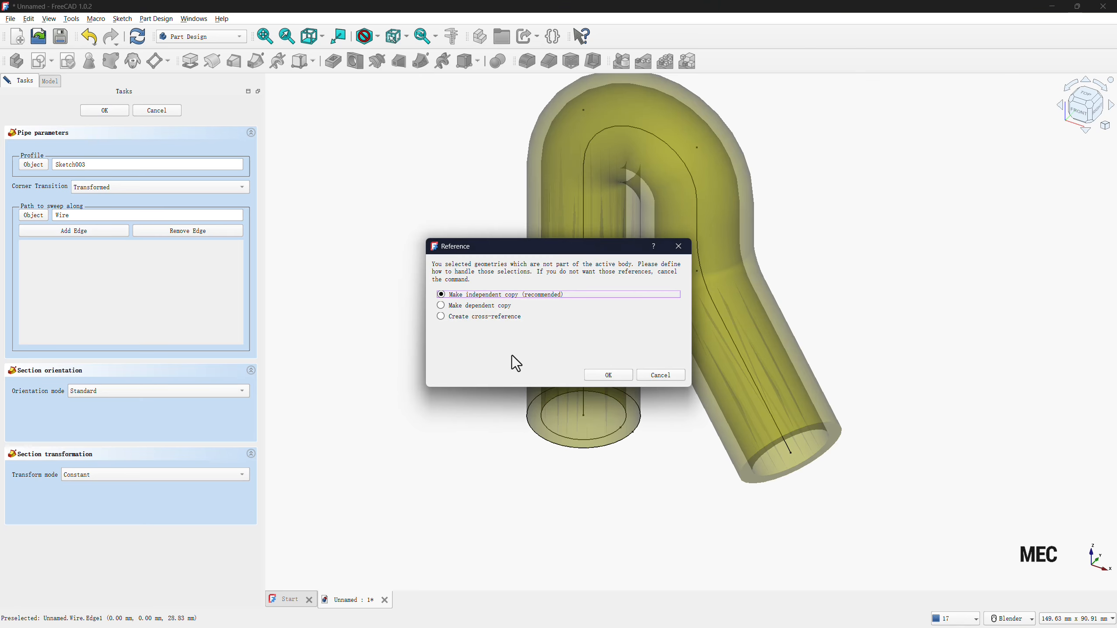
left_click(598, 375)
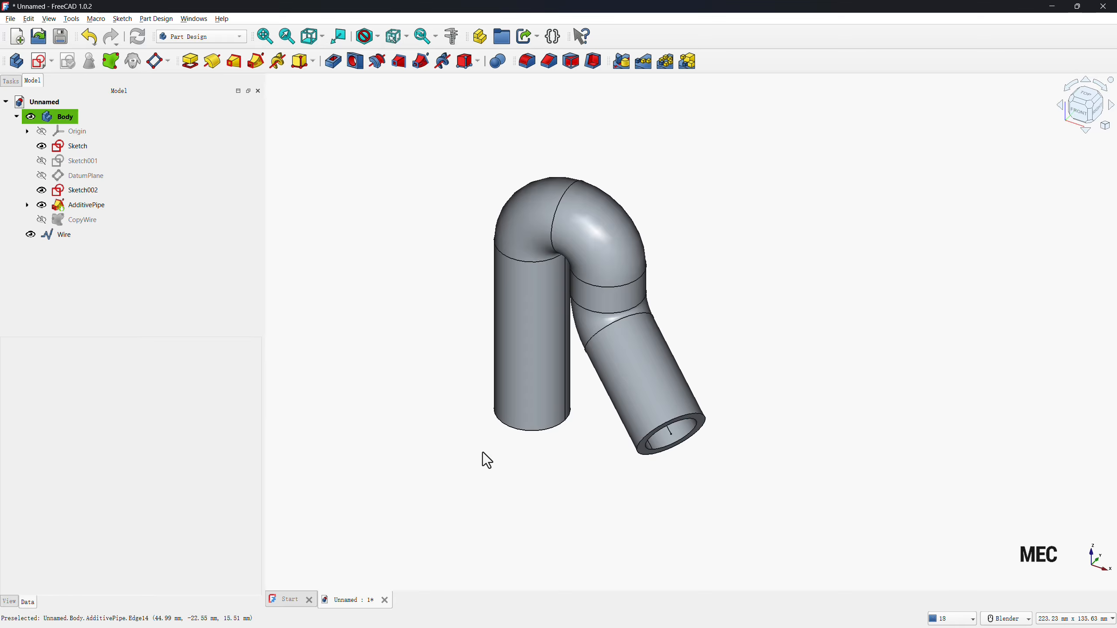
Start a new sketch on the XY plane and turn on transparency for the body.
left_click(41, 61)
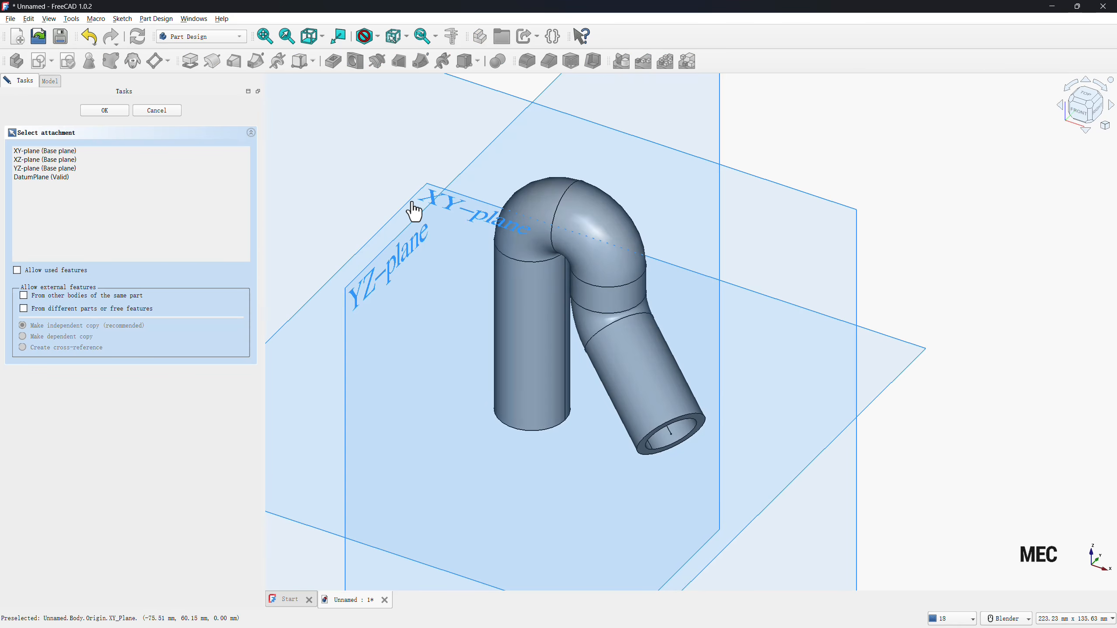
left_click(318, 356)
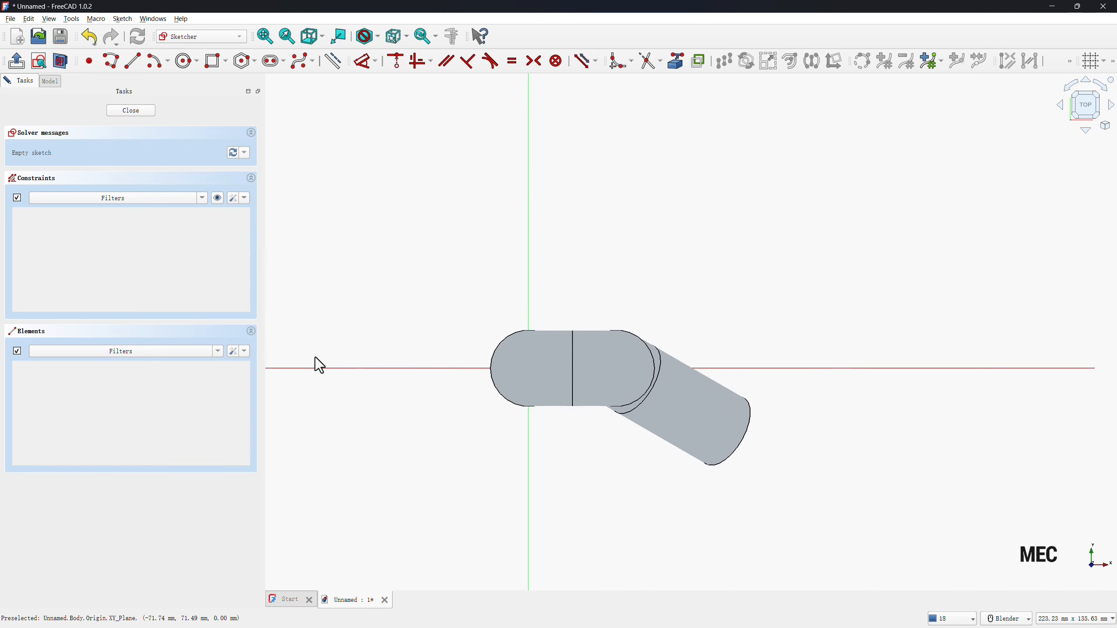
left_click(57, 79)
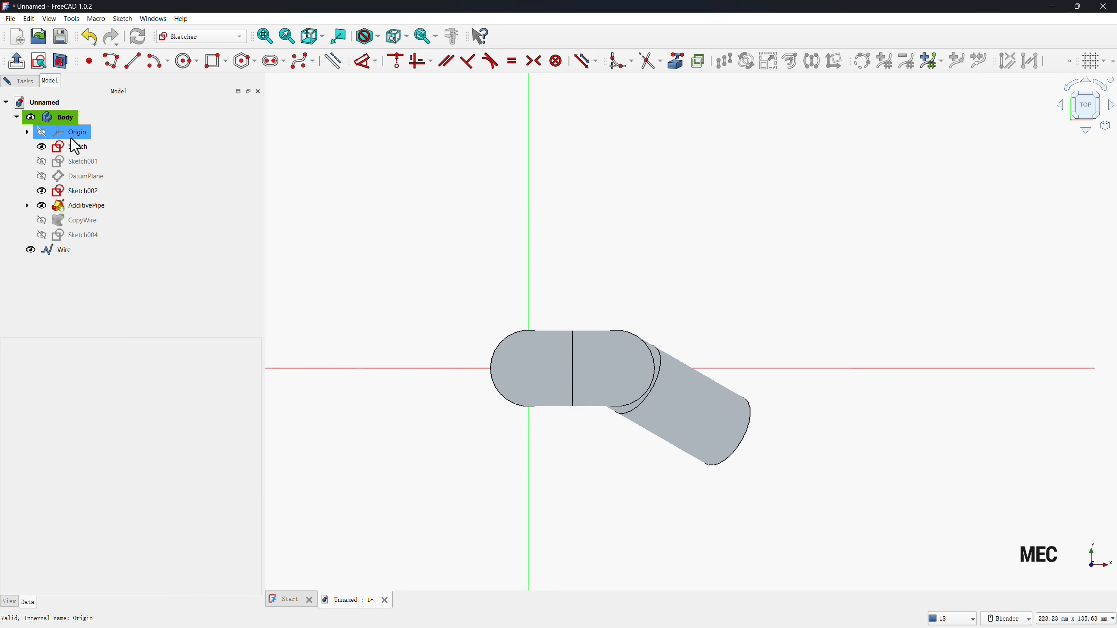
right_click(63, 117)
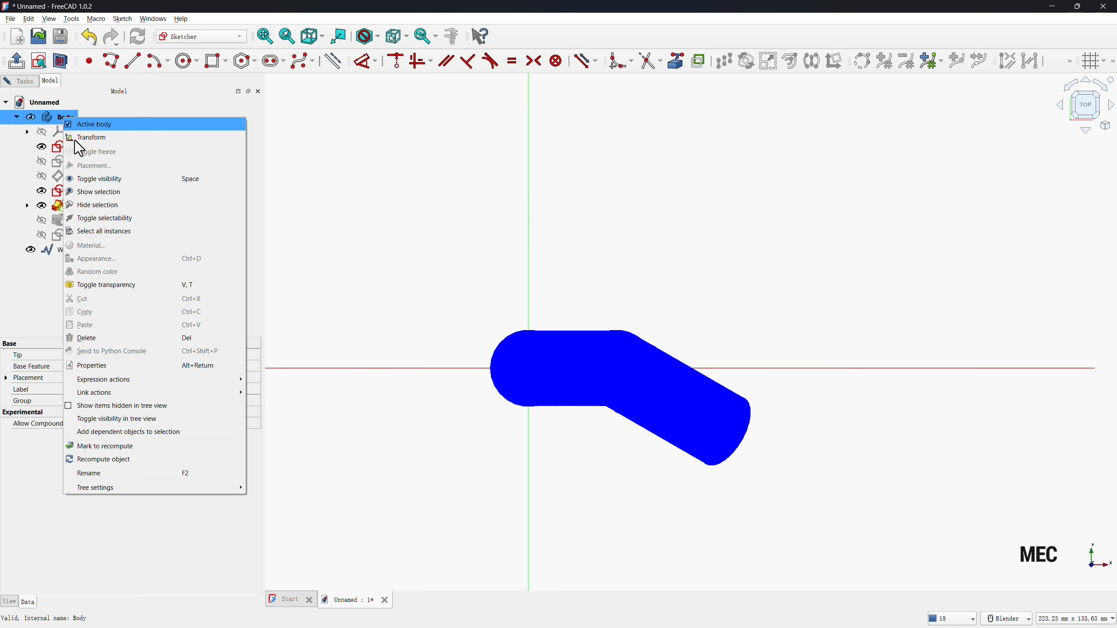
left_click(100, 285)
left_click(345, 254)
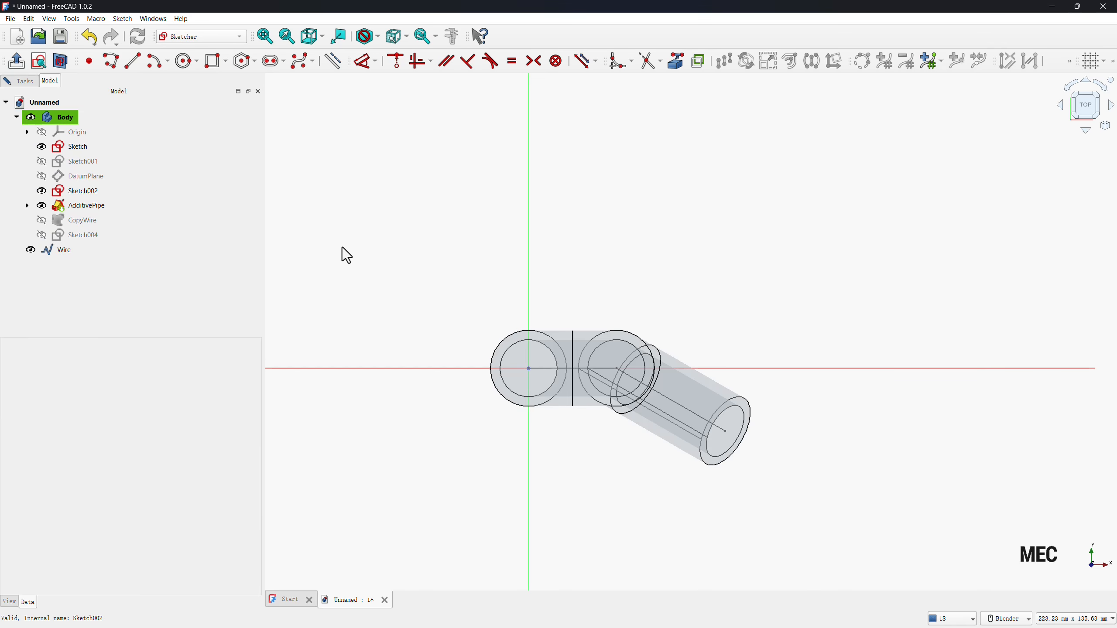
Draw two concentric circles at the origin around the pipe, the outer one about 51 mm in diameter.
left_click(187, 61)
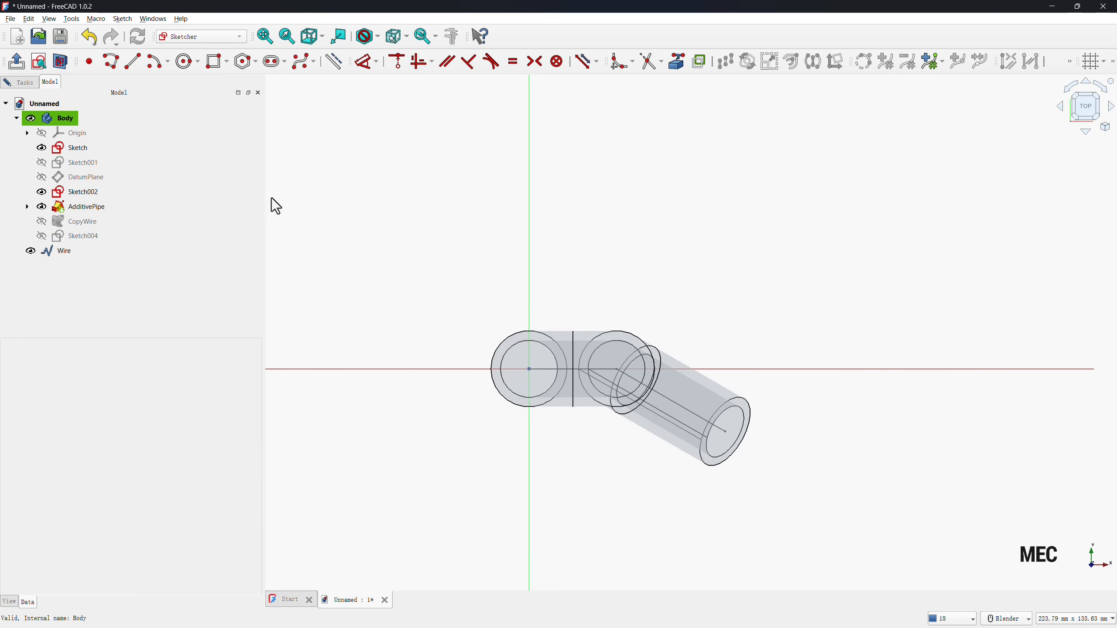
left_click(529, 369)
left_click(469, 295)
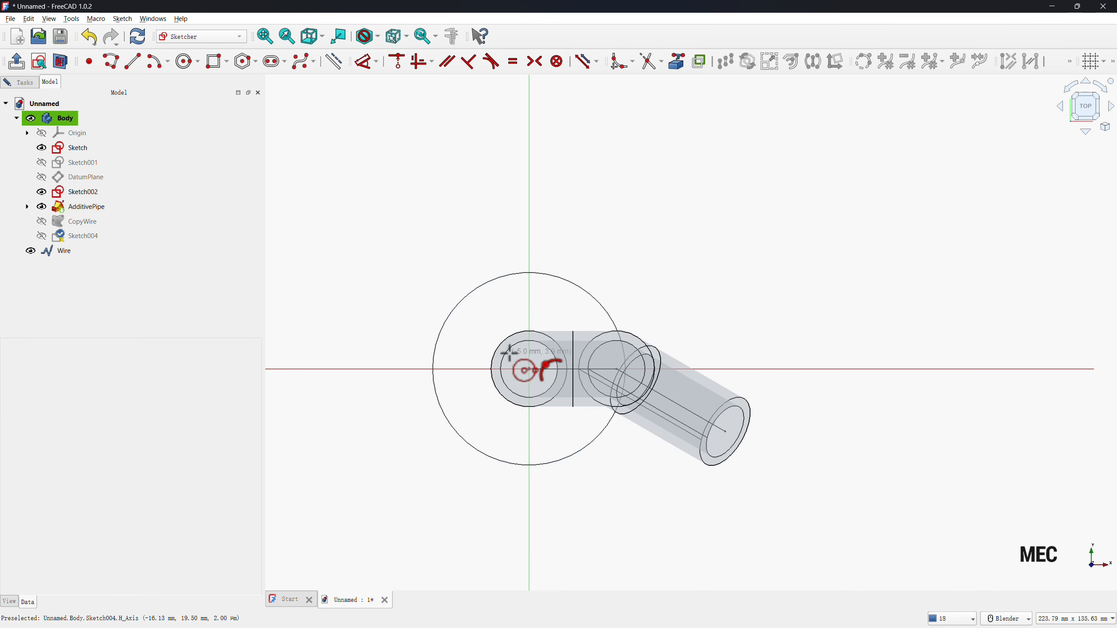
left_click(529, 369)
left_click(488, 323)
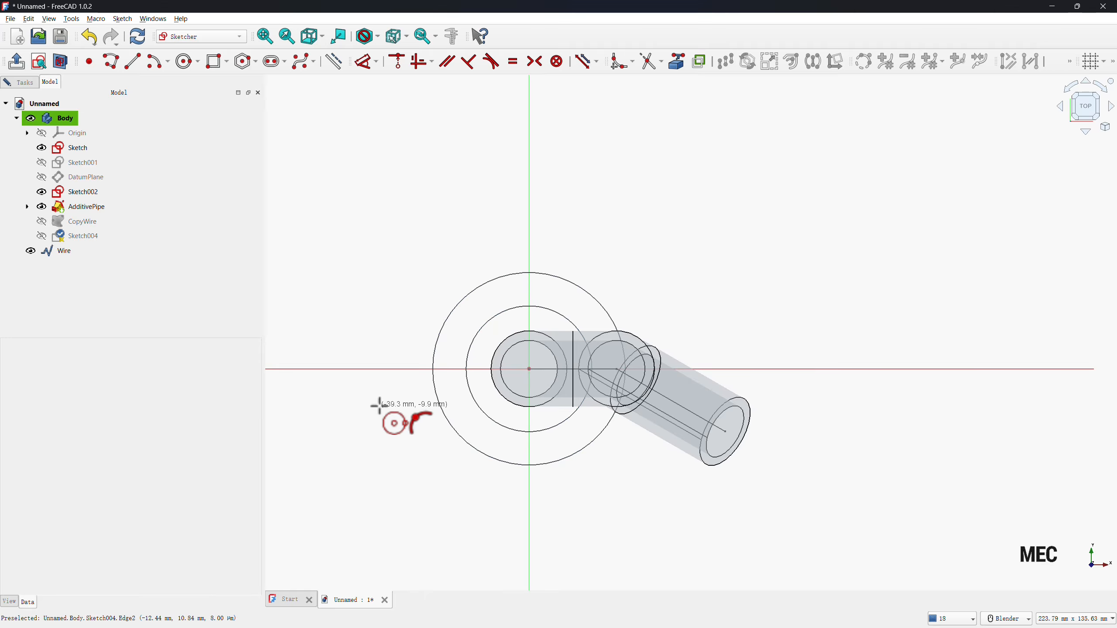
right_click(380, 406)
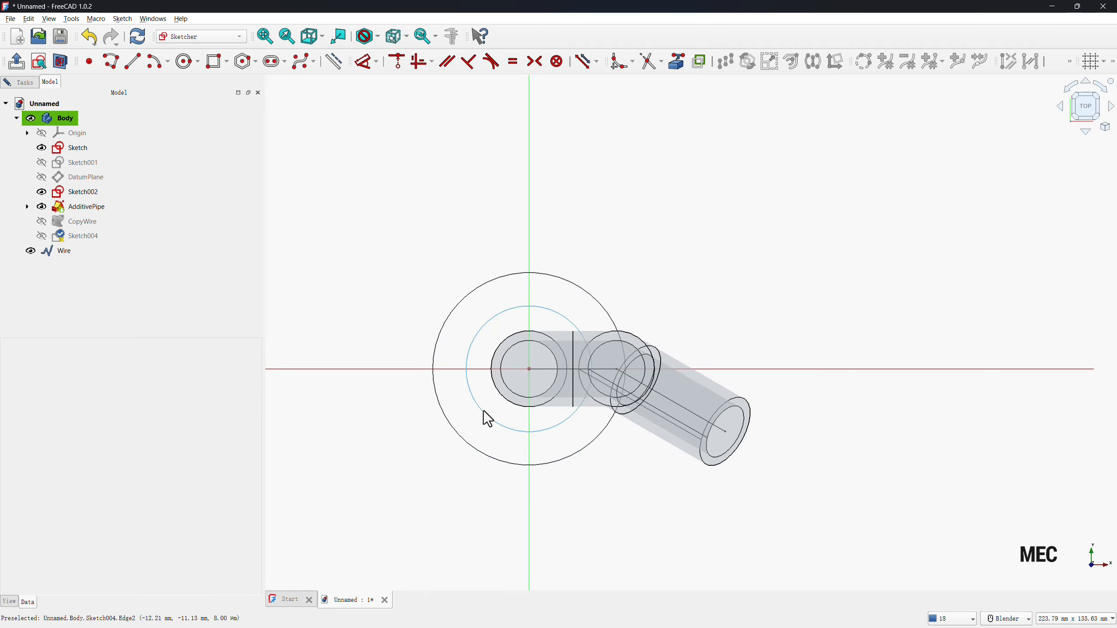
Project the inner edge of the pipe's lower end as external geometry and constrain the smaller circle equal to it.
left_click(676, 61)
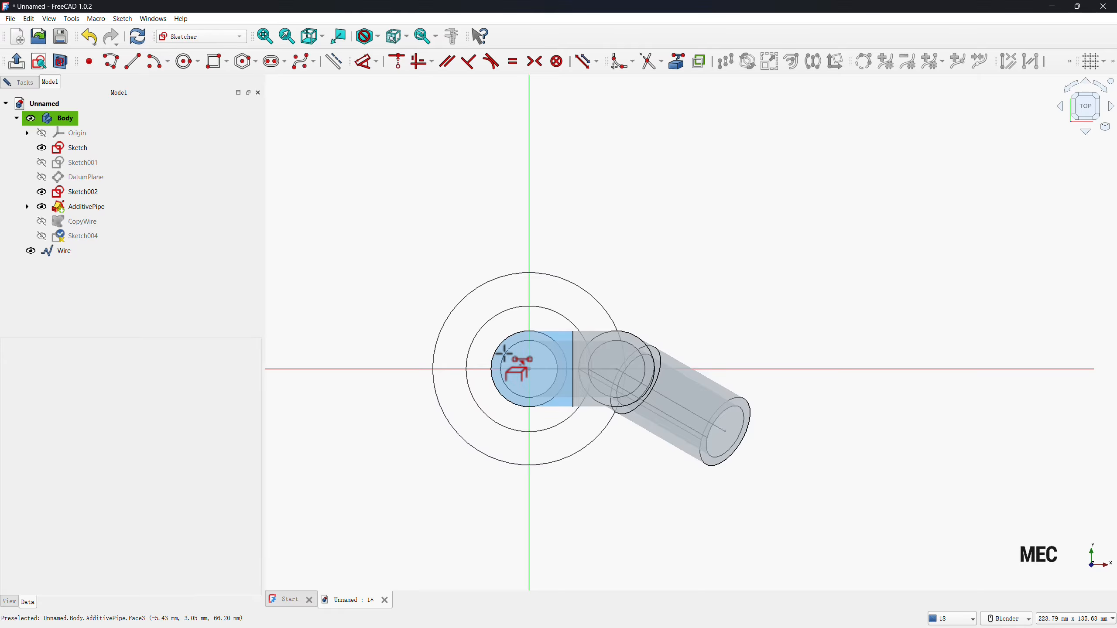
left_click(324, 36)
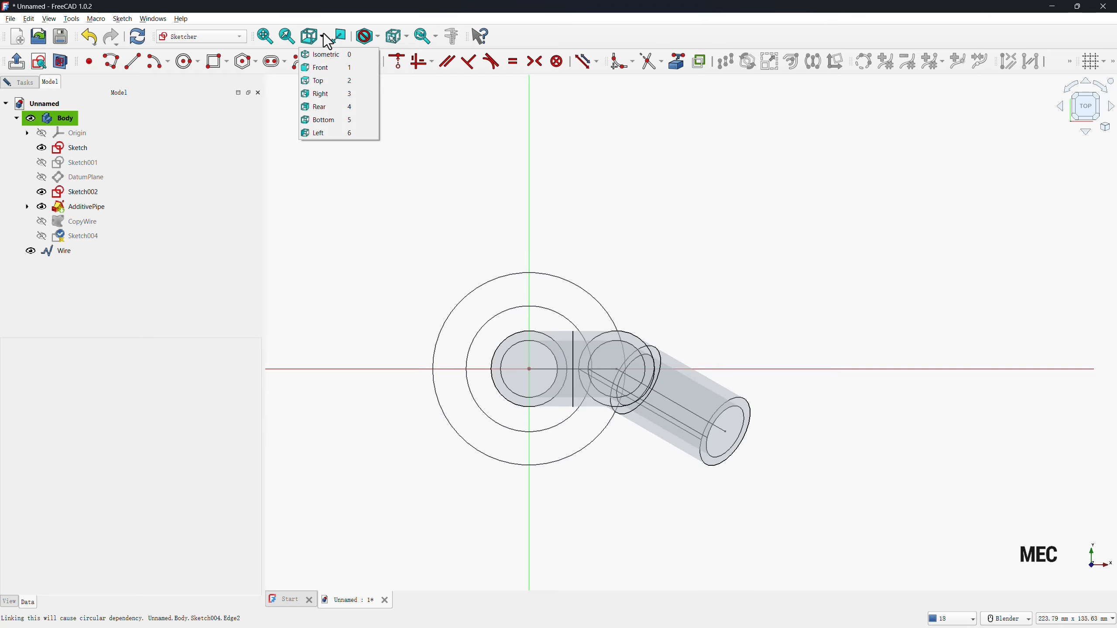
left_click(325, 119)
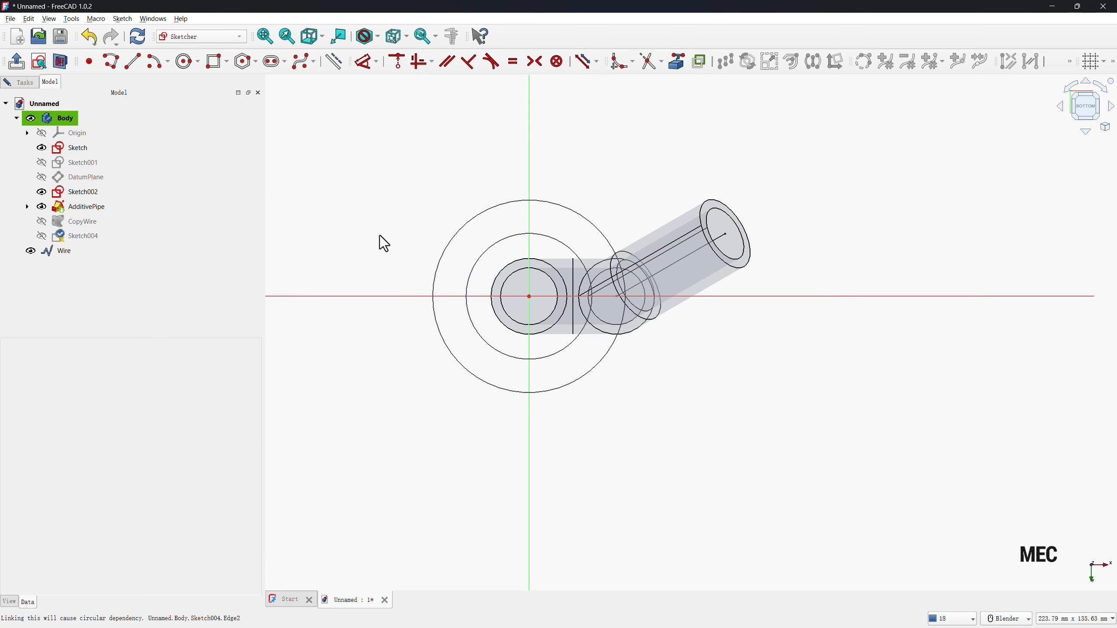
left_click(522, 271)
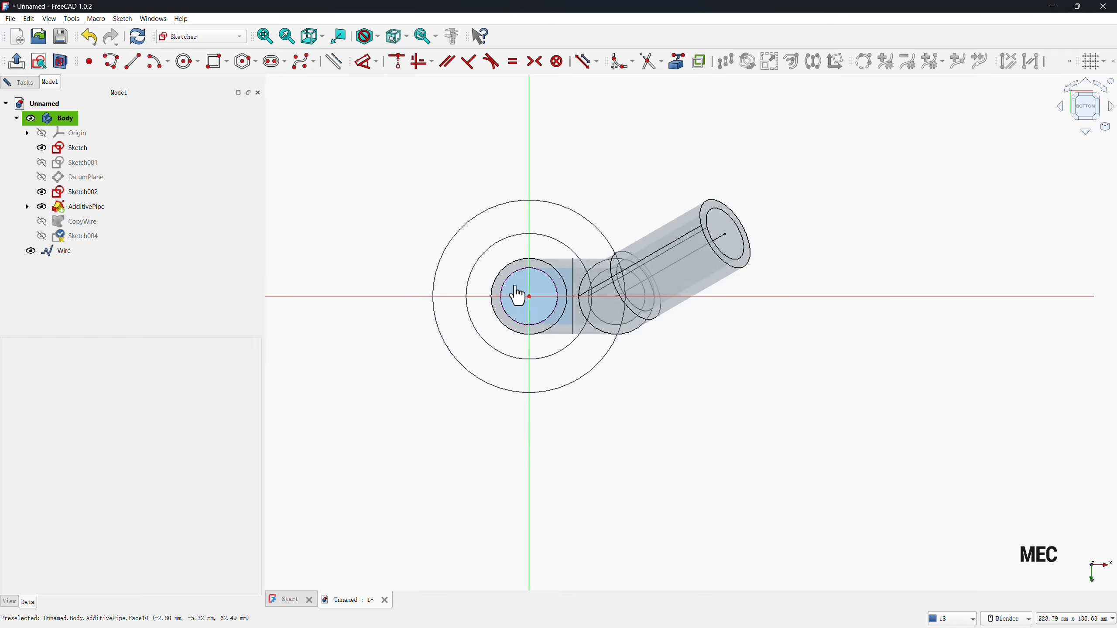
left_click(466, 310)
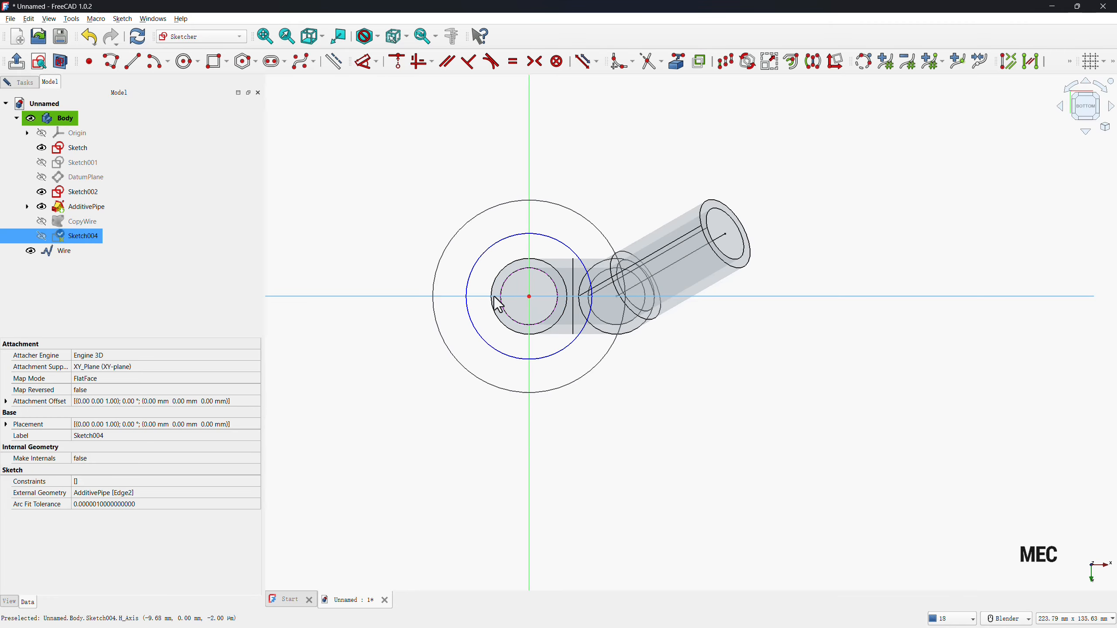
left_click(505, 311)
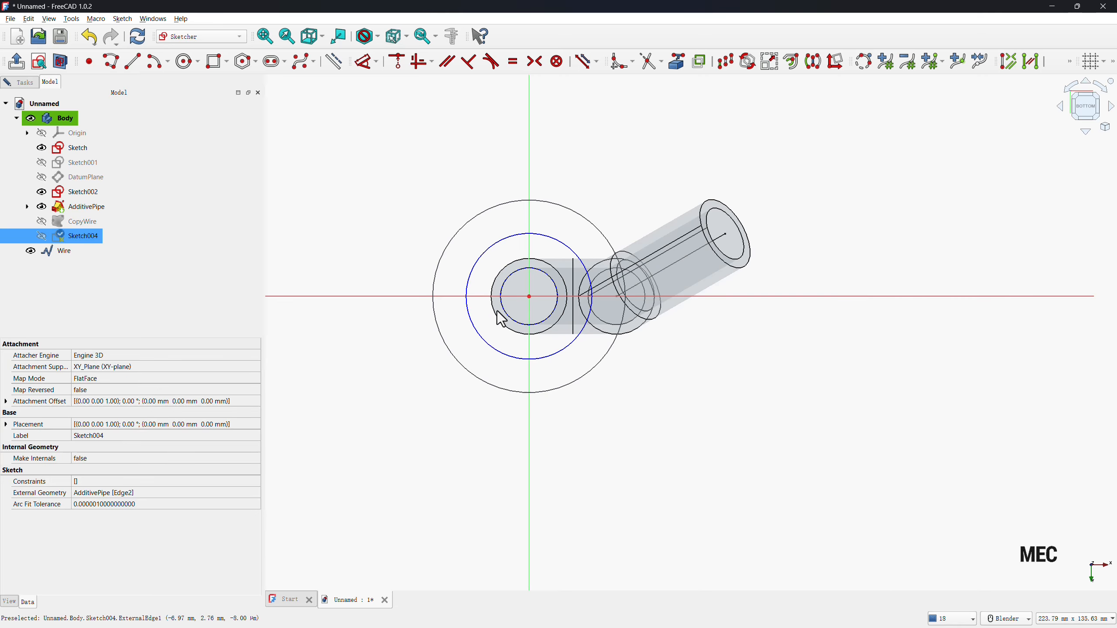
key("e")
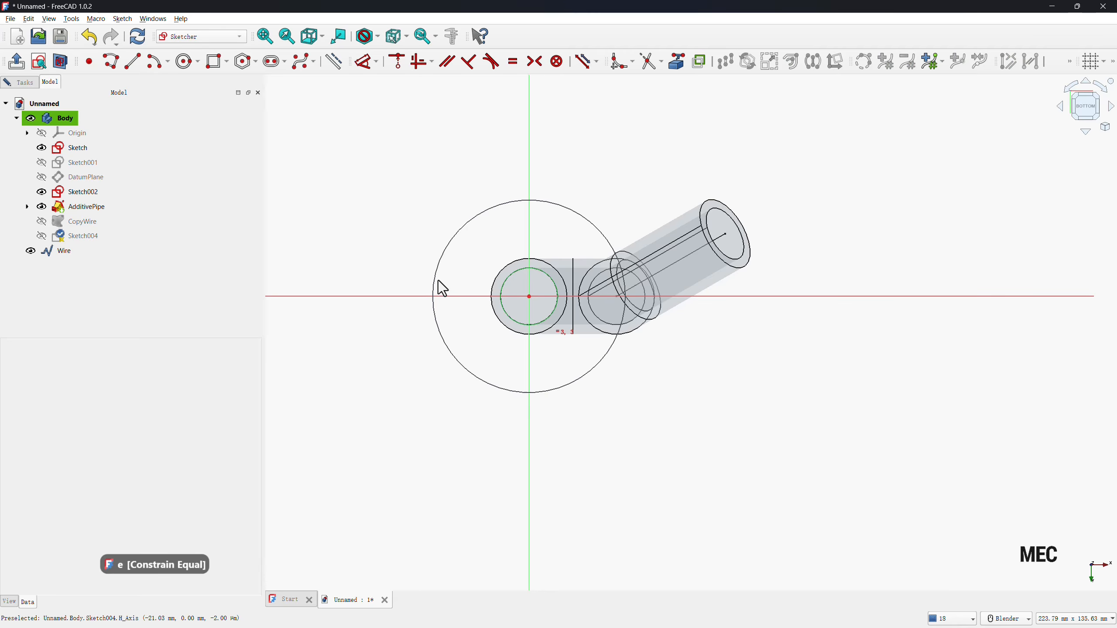
Dimension the outer flange circle's diameter as 52 mm.
key("d")
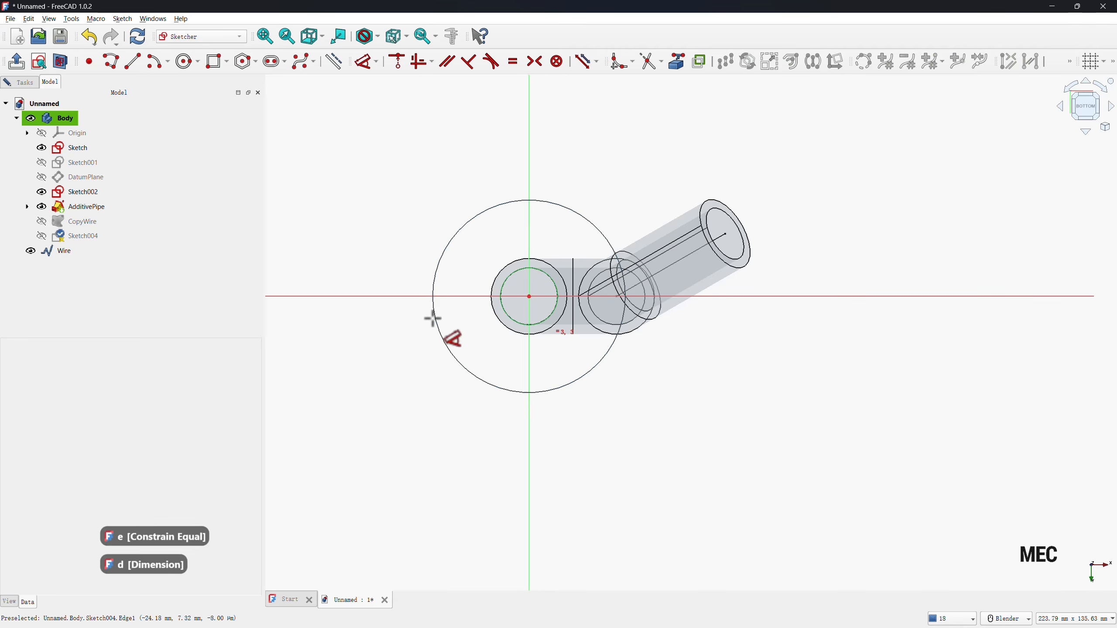
left_click(433, 315)
left_click(411, 337)
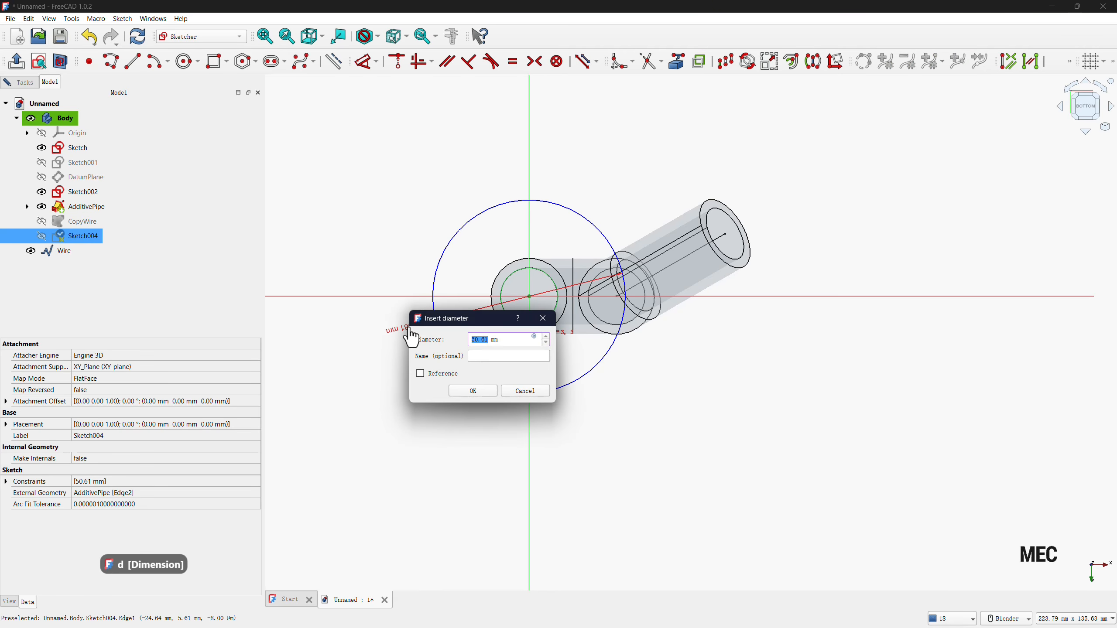
type("52")
key("Return")
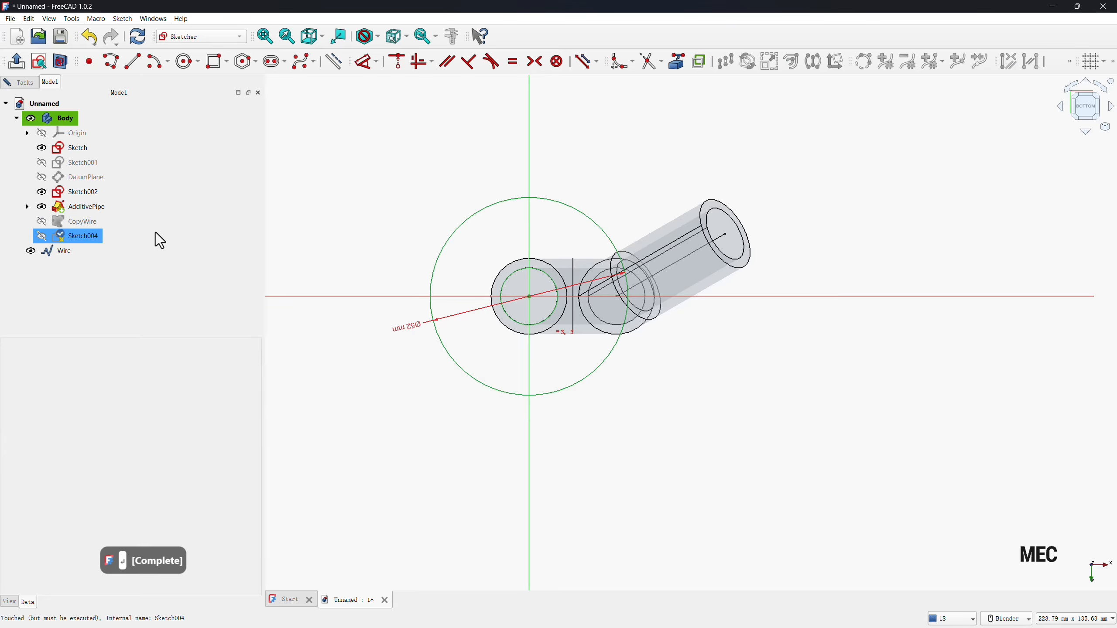
Finish the flange sketch and pad it 5 mm at the base of the vertical pipe leg.
left_click(26, 84)
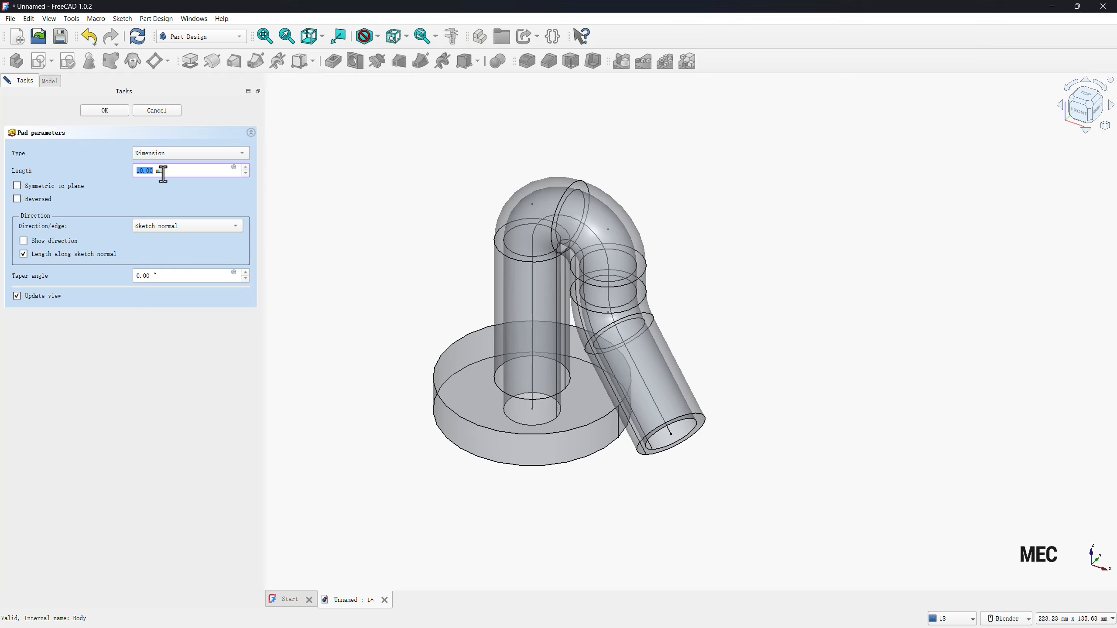
type("5")
left_click(161, 407)
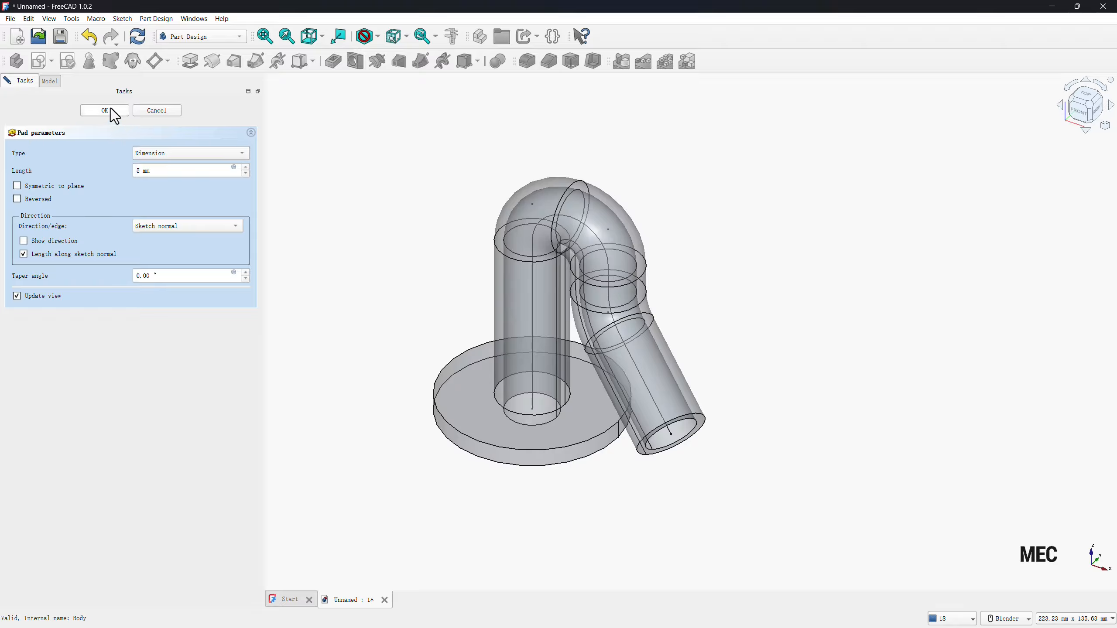
key("Return")
Start a sketch on the ring-shaped end face of the angled pipe leg and project its inner edge as external geometry.
left_click(644, 454)
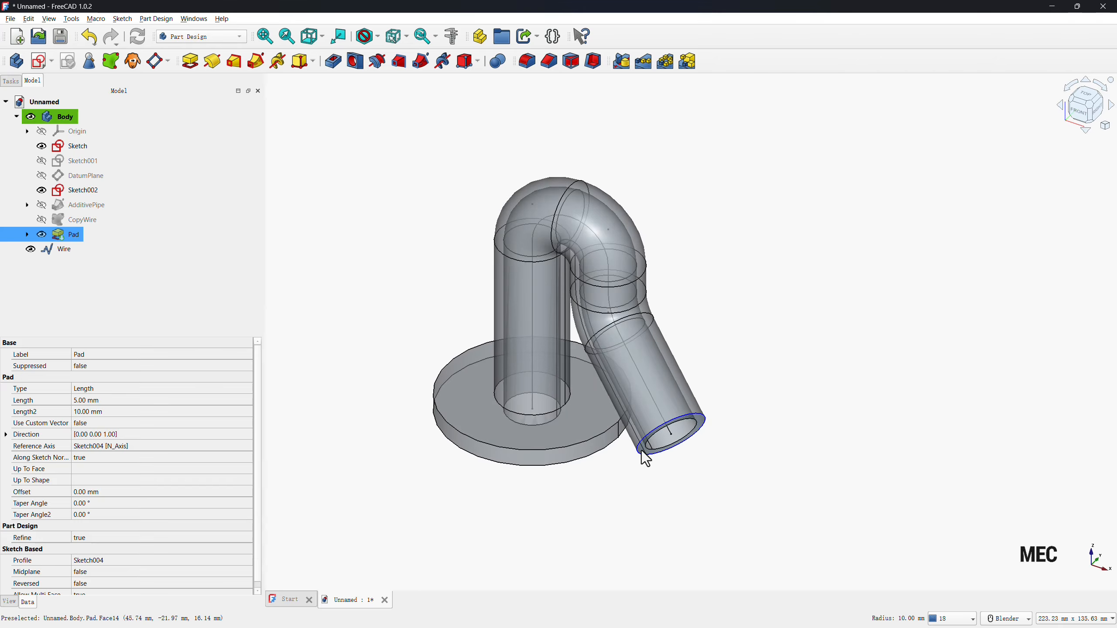
left_click(41, 61)
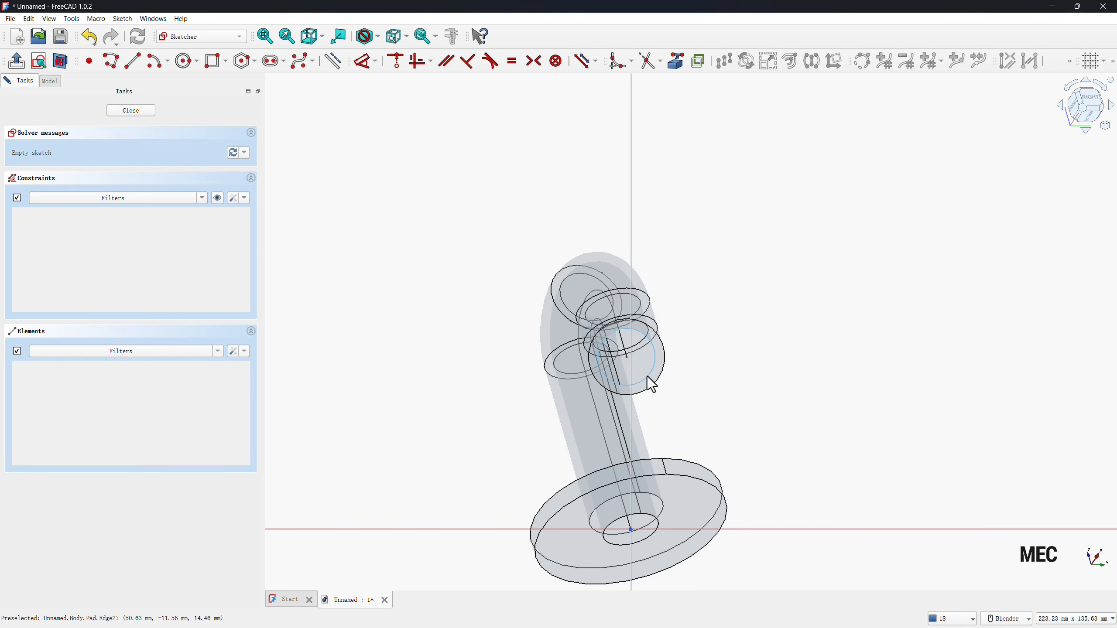
left_click(648, 377)
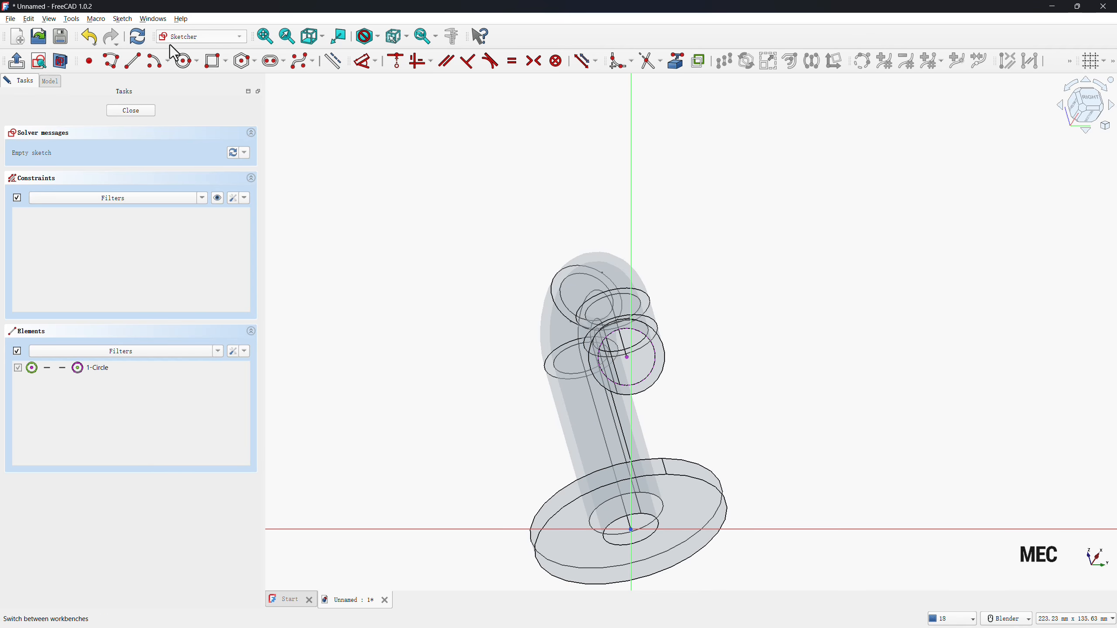
Draw two concentric circles centred on the projected inner edge, the outer one about 62 mm in diameter.
left_click(187, 60)
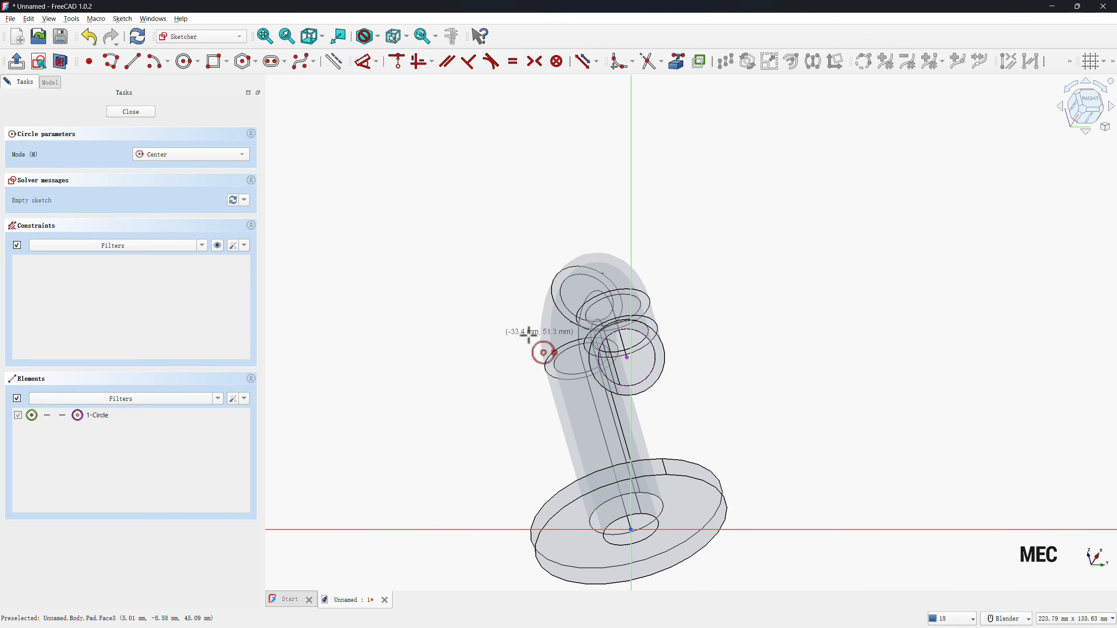
left_click(627, 357)
left_click(531, 317)
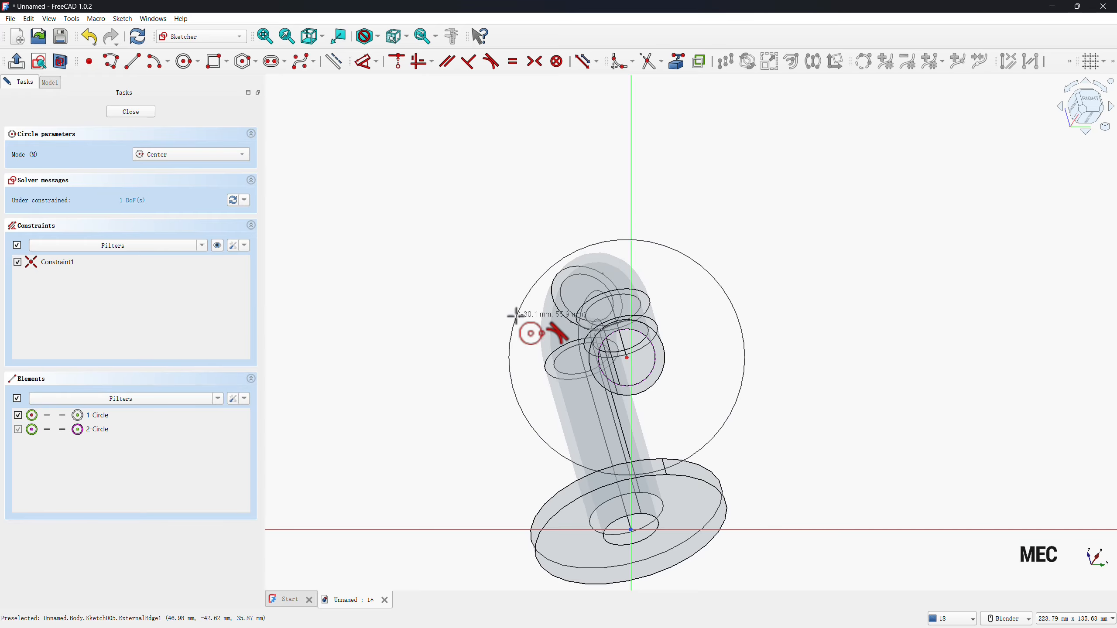
left_click(627, 358)
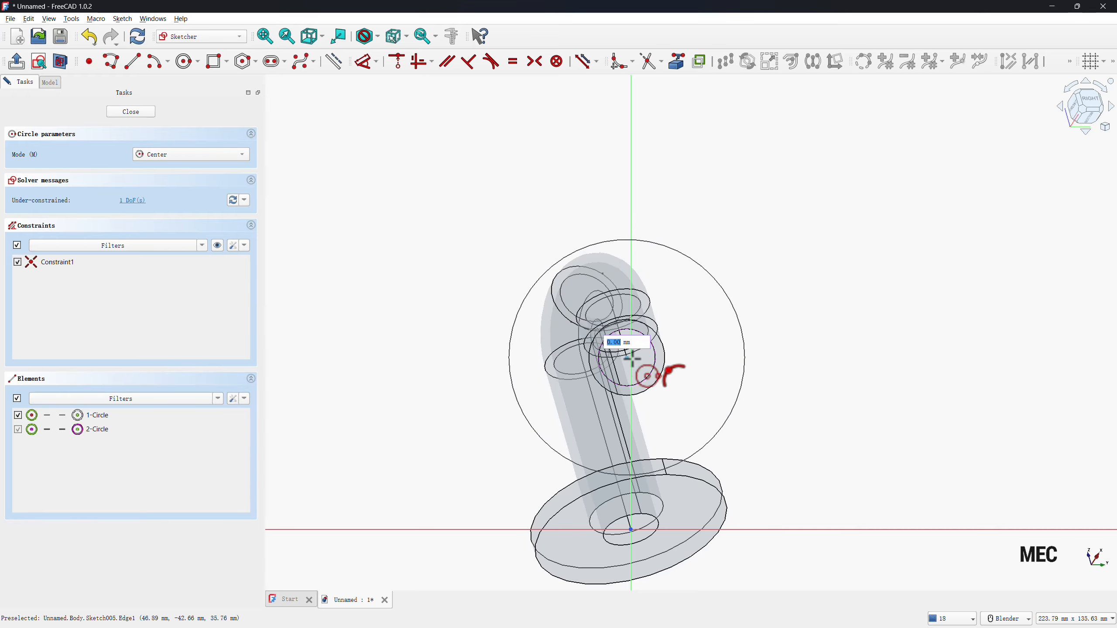
left_click(683, 358)
right_click(694, 349)
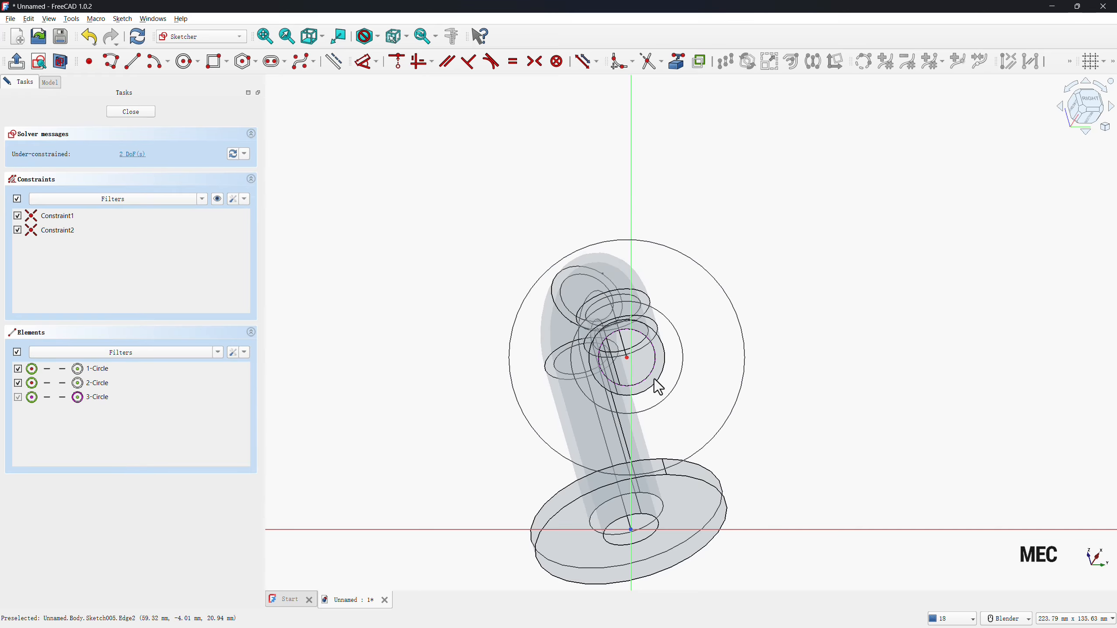
Constrain the smaller circle equal to the projected inner edge of the angled leg.
left_click(681, 372)
left_click(680, 374)
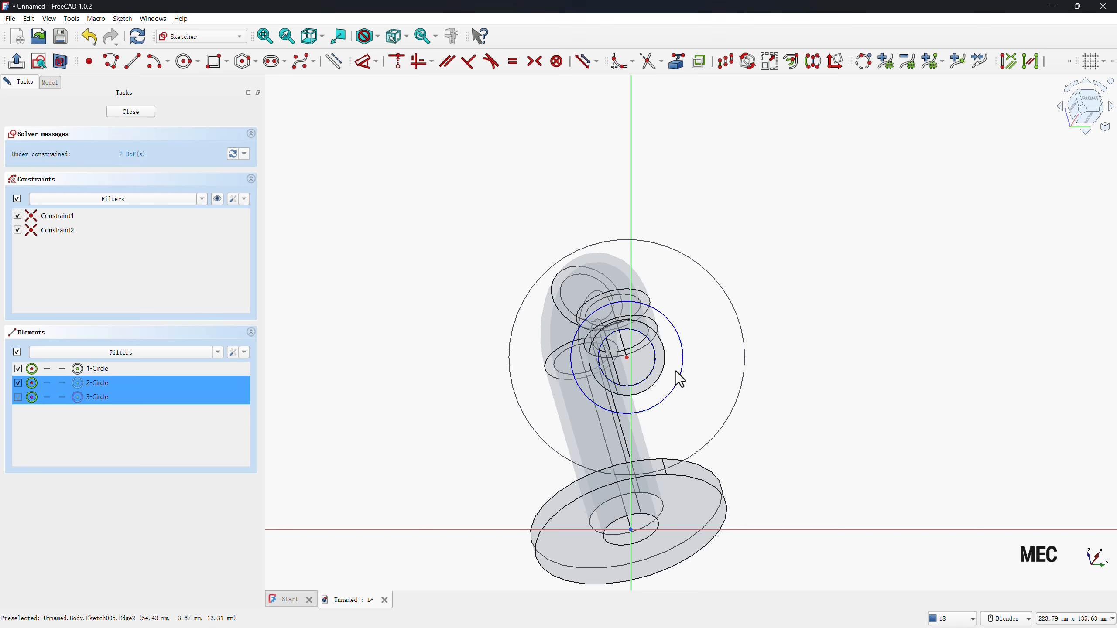
key("e")
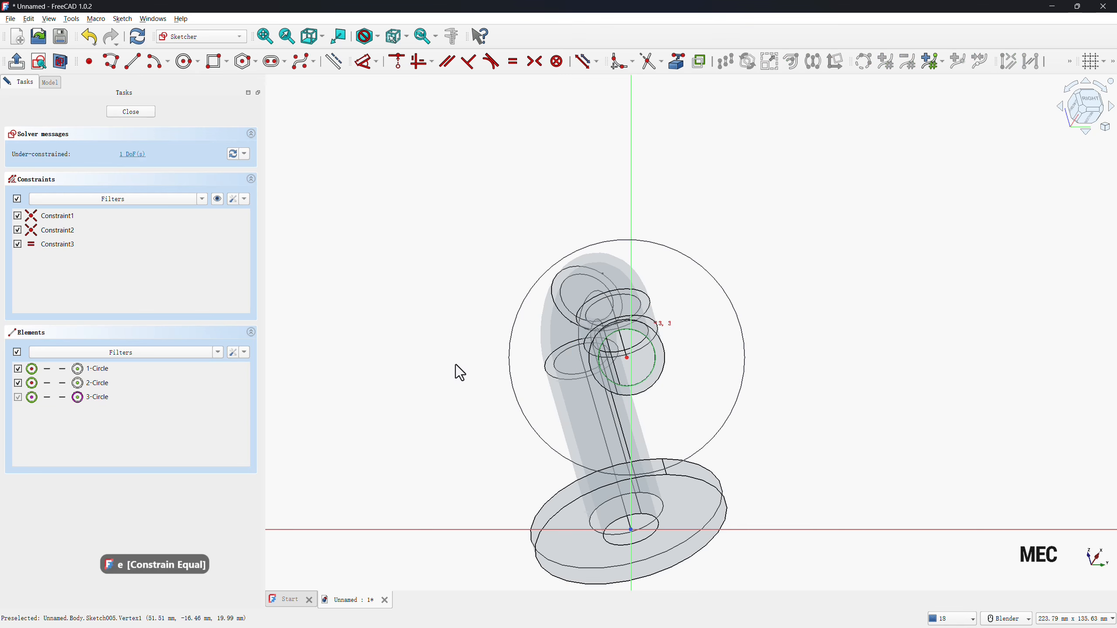
Dimension the outer circle around the angled leg's end with a 52 mm diameter.
key("d")
left_click(510, 350)
left_click(467, 341)
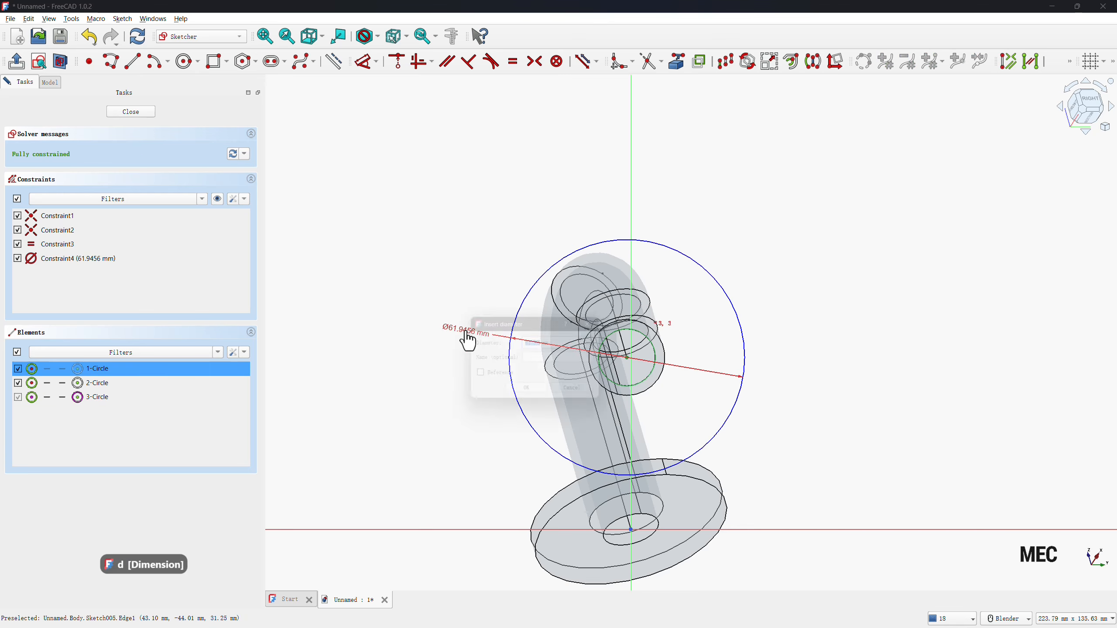
type("52")
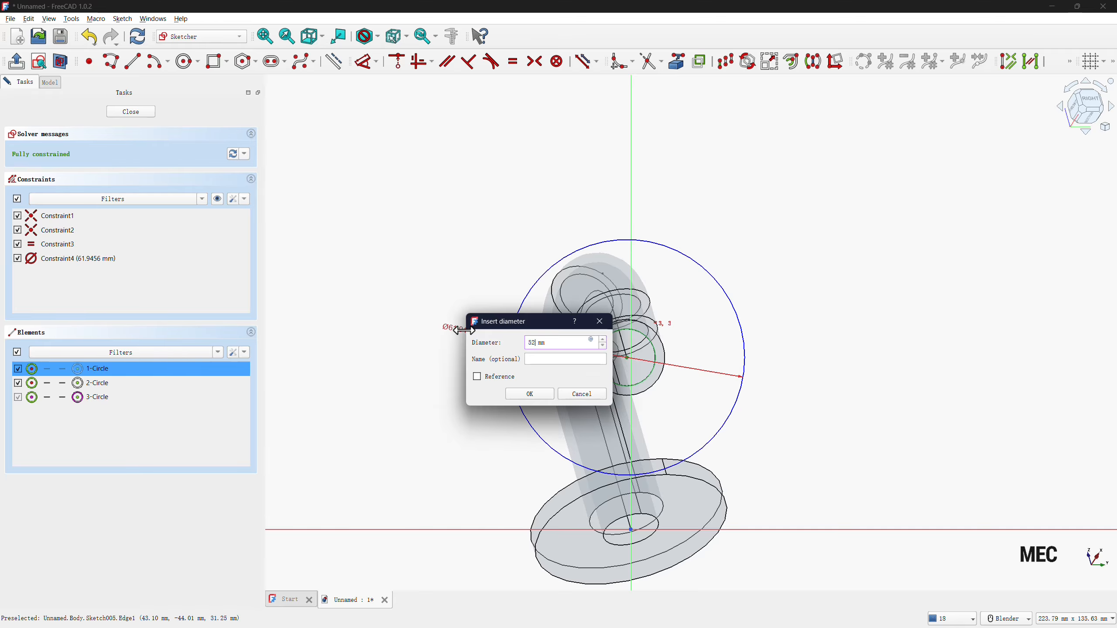
key("Return")
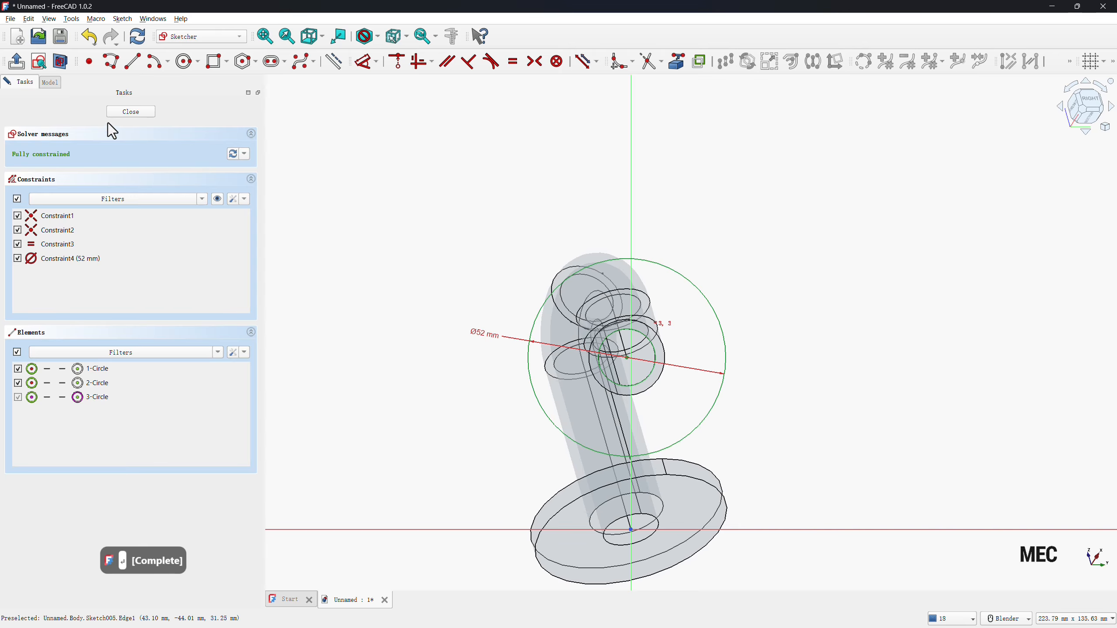
Finish the flange sketch and pad it 5 mm in the reversed direction at the angled leg's end.
left_click(135, 111)
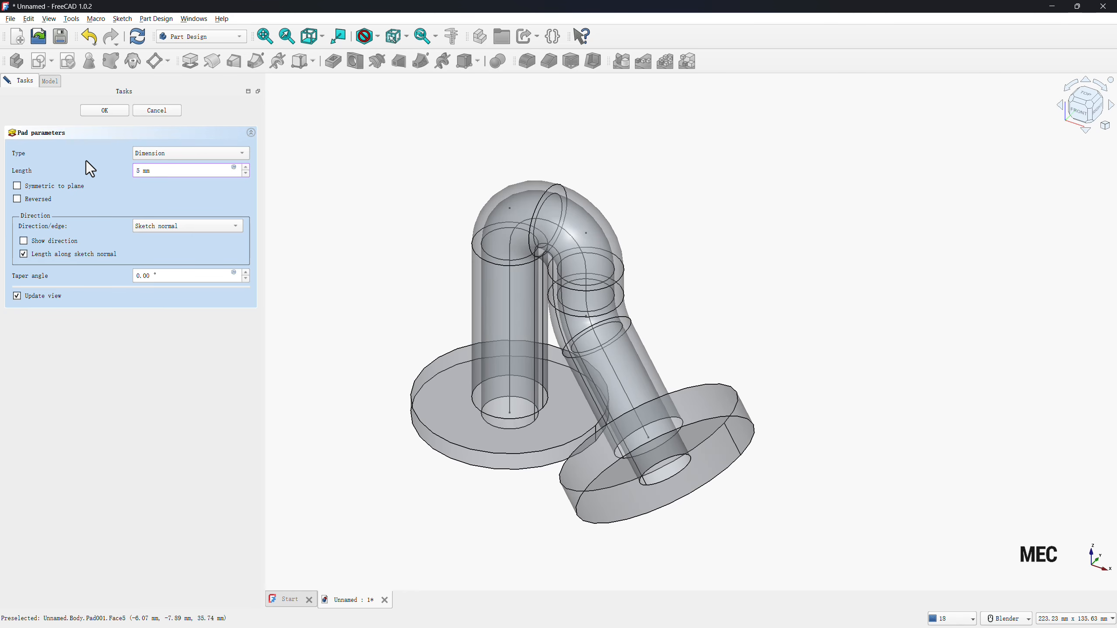
left_click(21, 201)
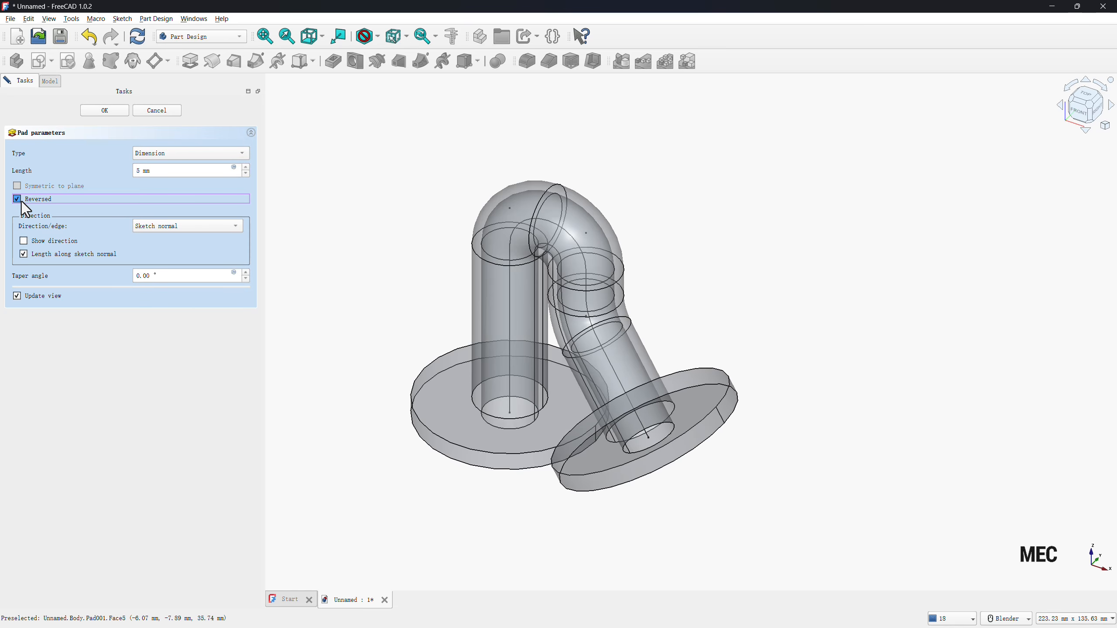
left_click(99, 111)
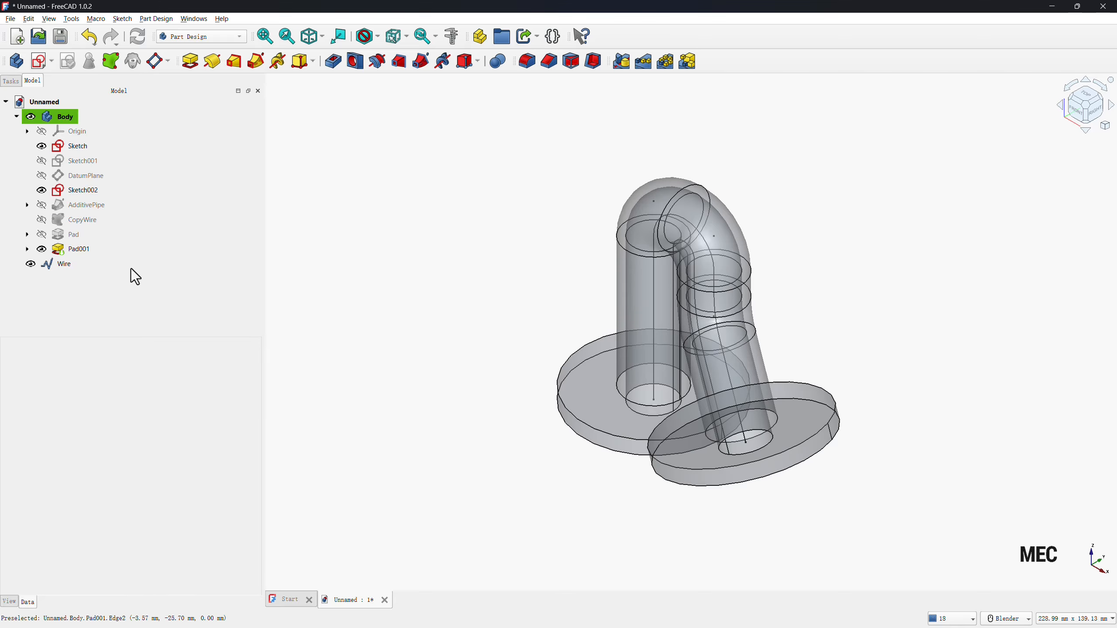
Start a sketch on the XY-plane and draw a circle about 7.8 mm in diameter, centred on the vertical axis about 19 mm above the origin.
left_click(42, 65)
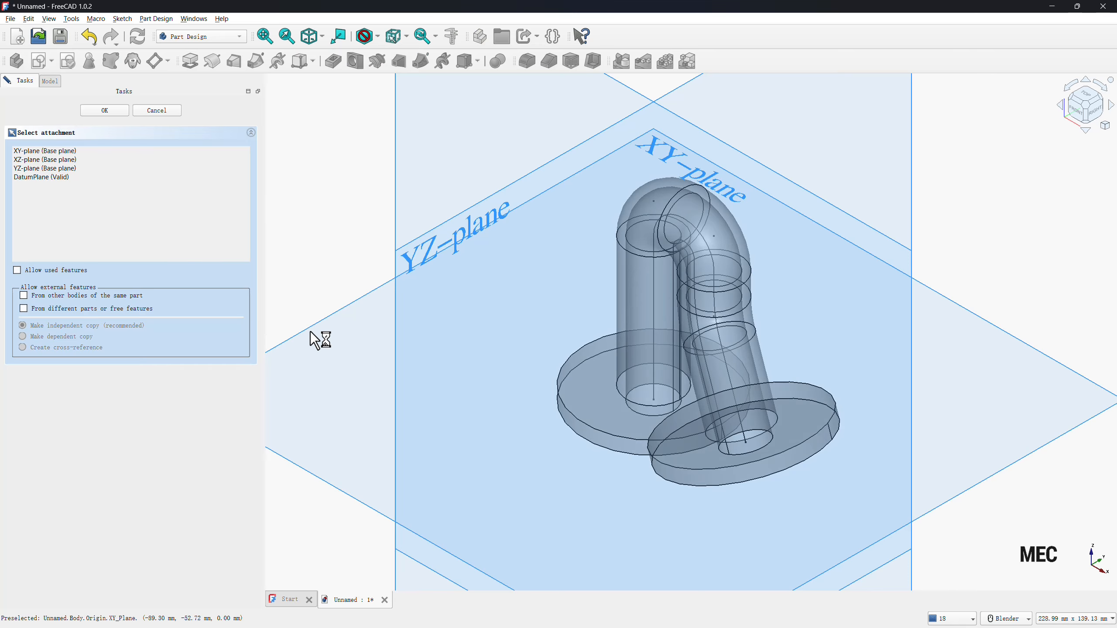
left_click(310, 330)
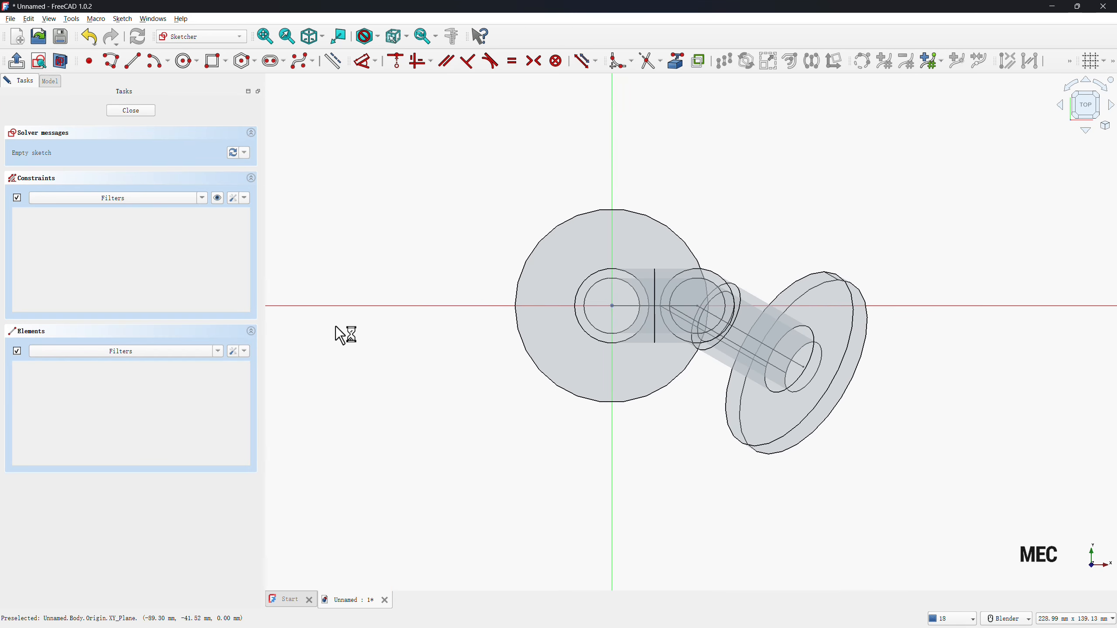
left_click(188, 61)
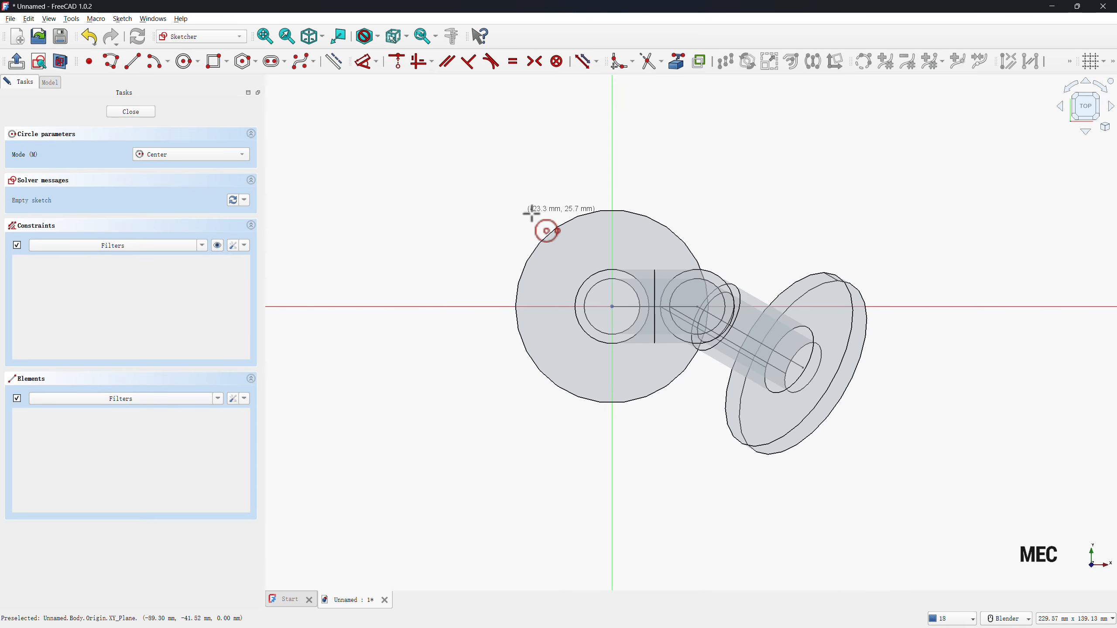
left_click(611, 235)
left_click(599, 235)
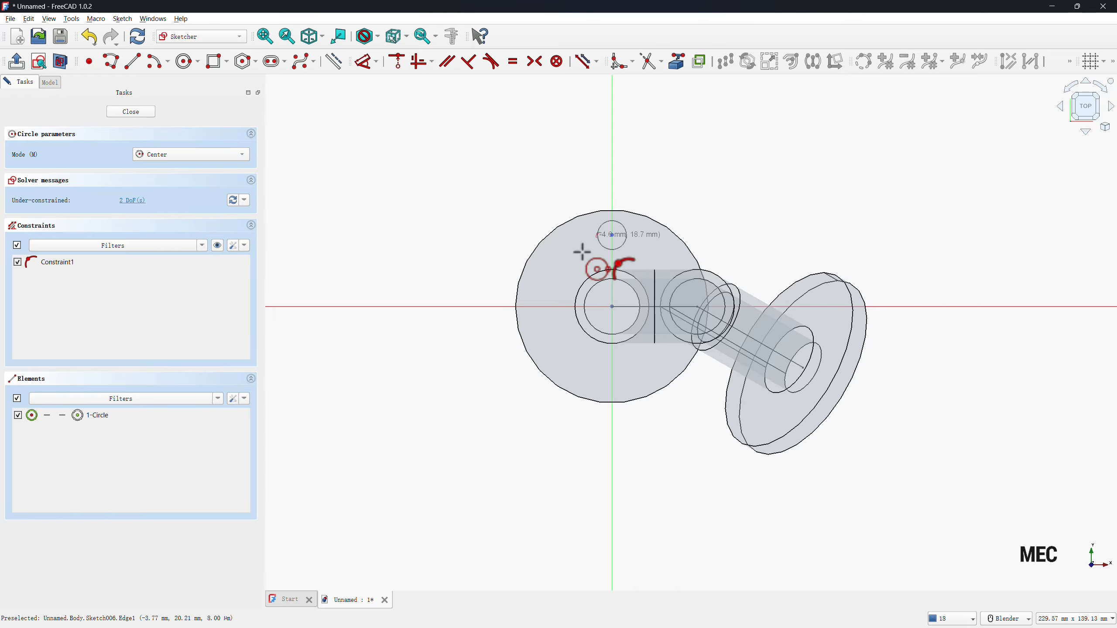
key("Escape")
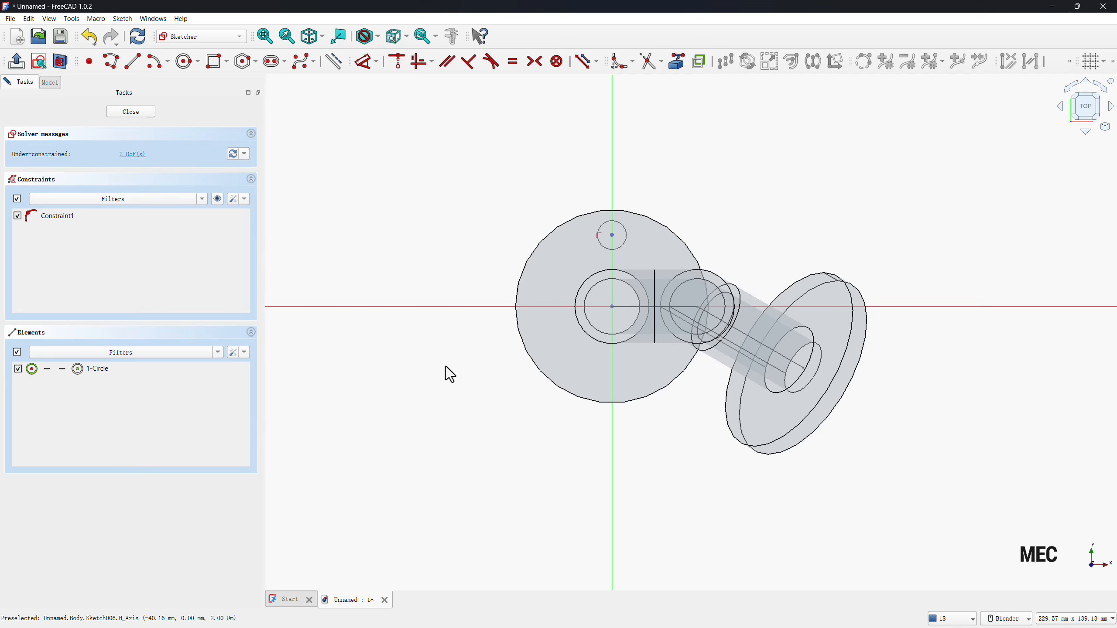
Dimension the small circle on the straight leg's flange with a 4 mm diameter.
key("d")
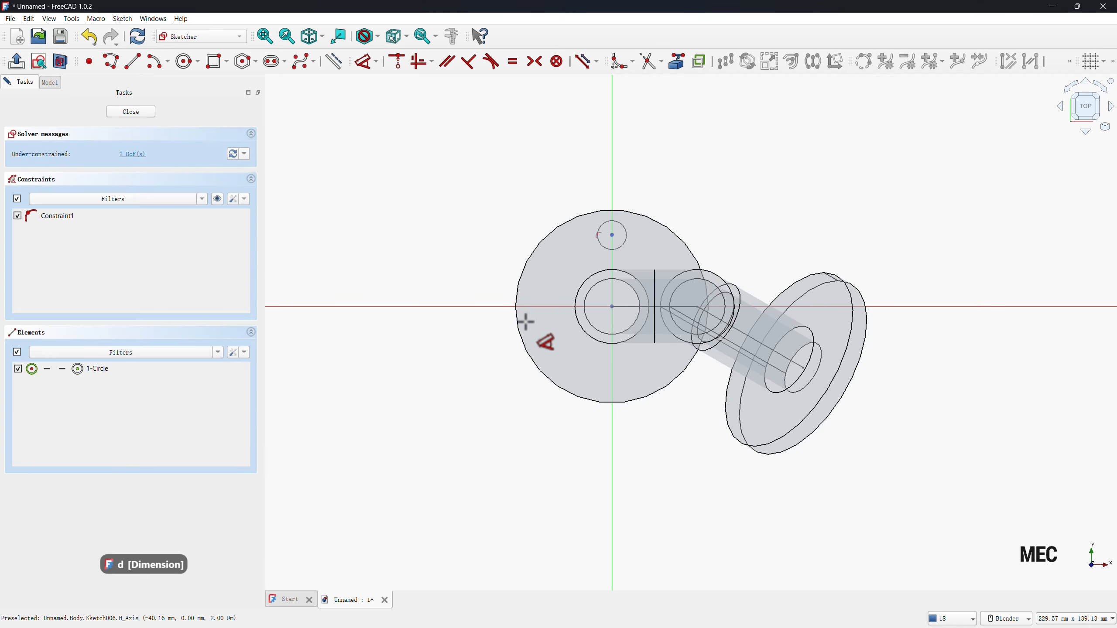
left_click(598, 242)
left_click(571, 254)
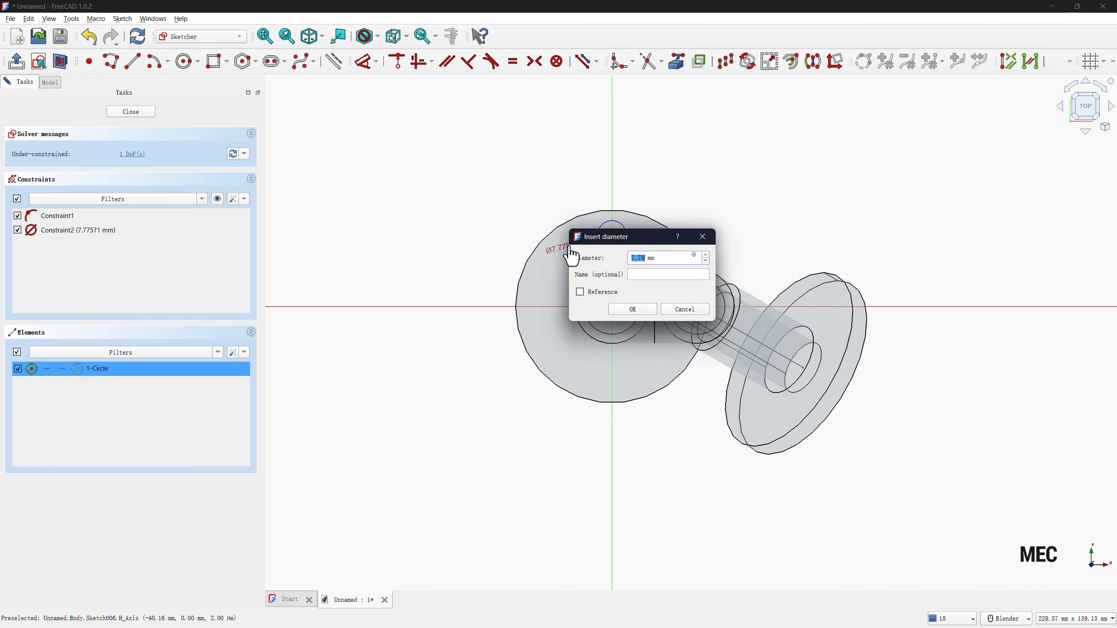
type("4")
key("Return")
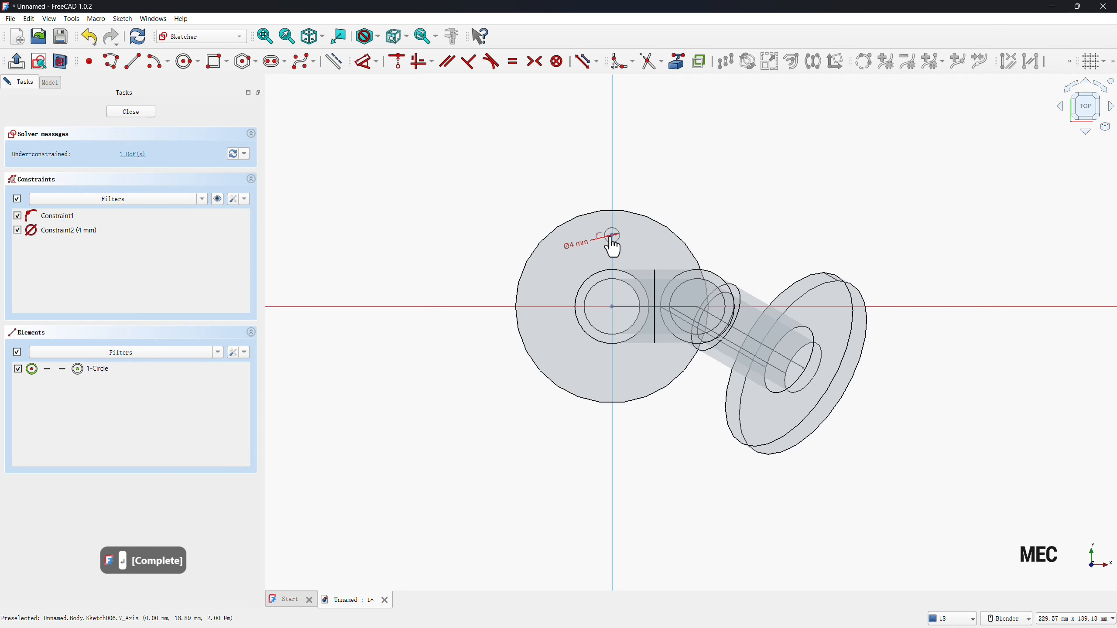
Set the 4 mm circle's vertical distance from the origin to 45/2 mm and finish the sketch.
left_click(612, 240)
left_click(567, 284)
type("45")
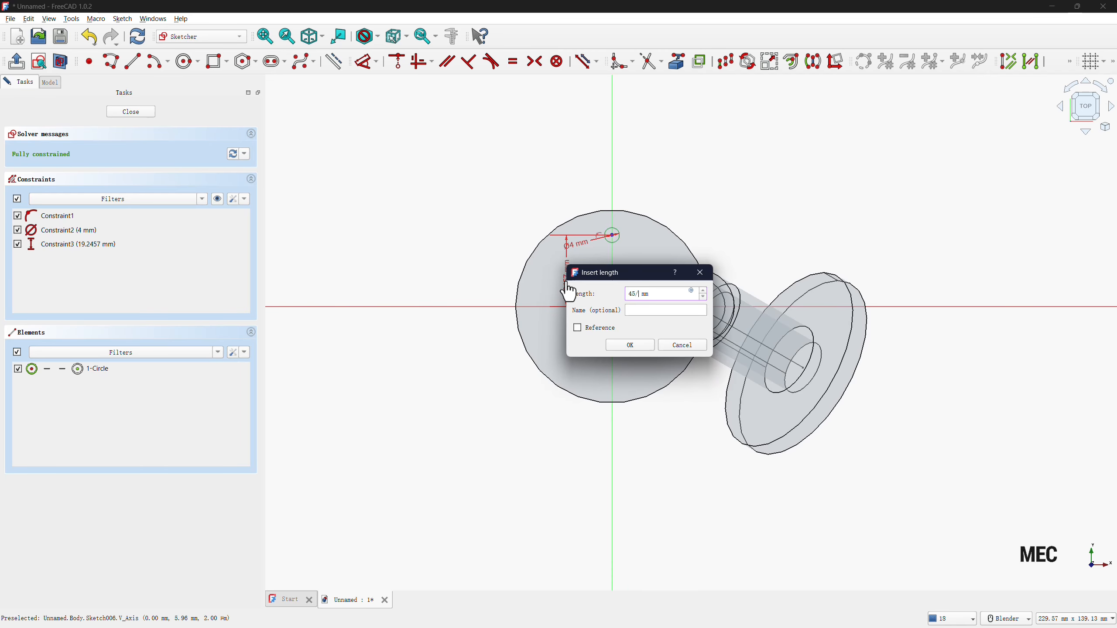
type("/2")
key("Return")
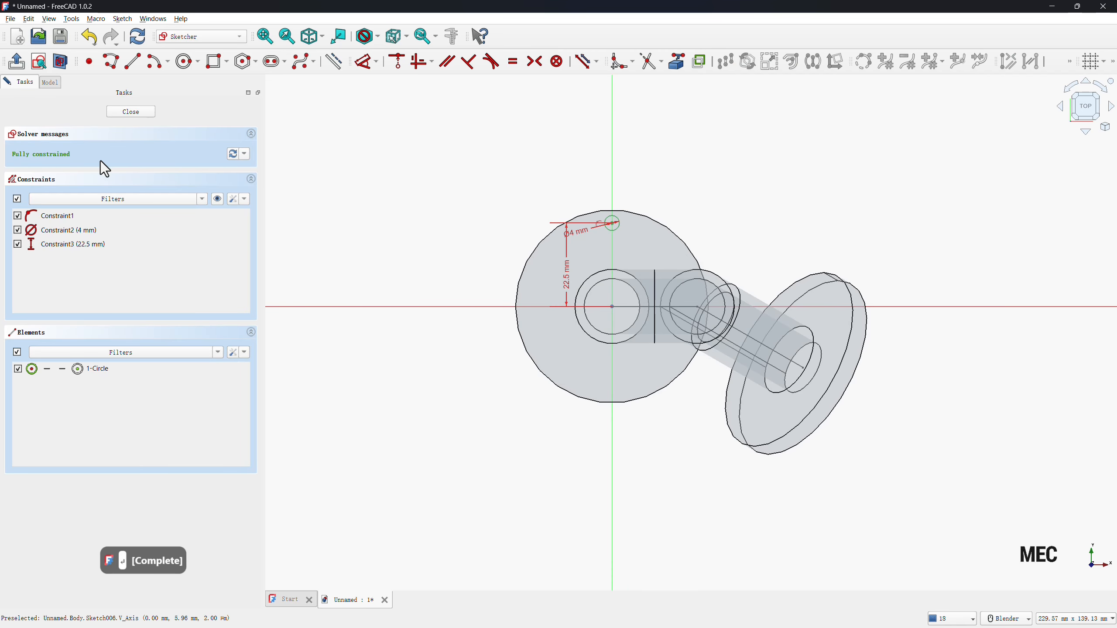
key("Escape")
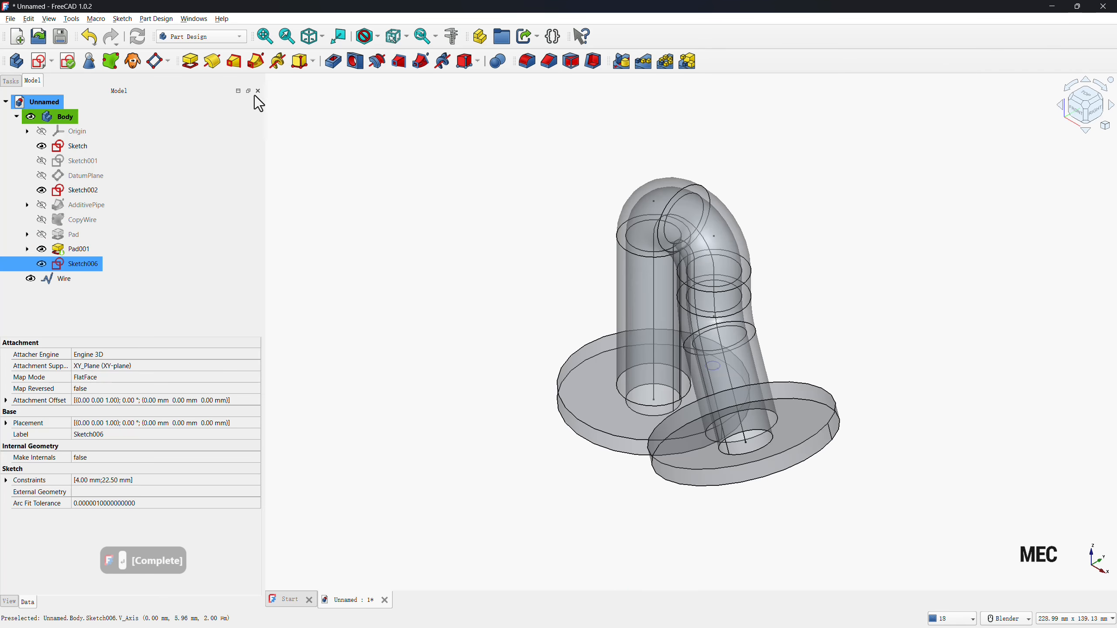
Pocket the 4 mm circle 5 mm deep in the reversed direction through the straight leg's flange.
left_click(336, 66)
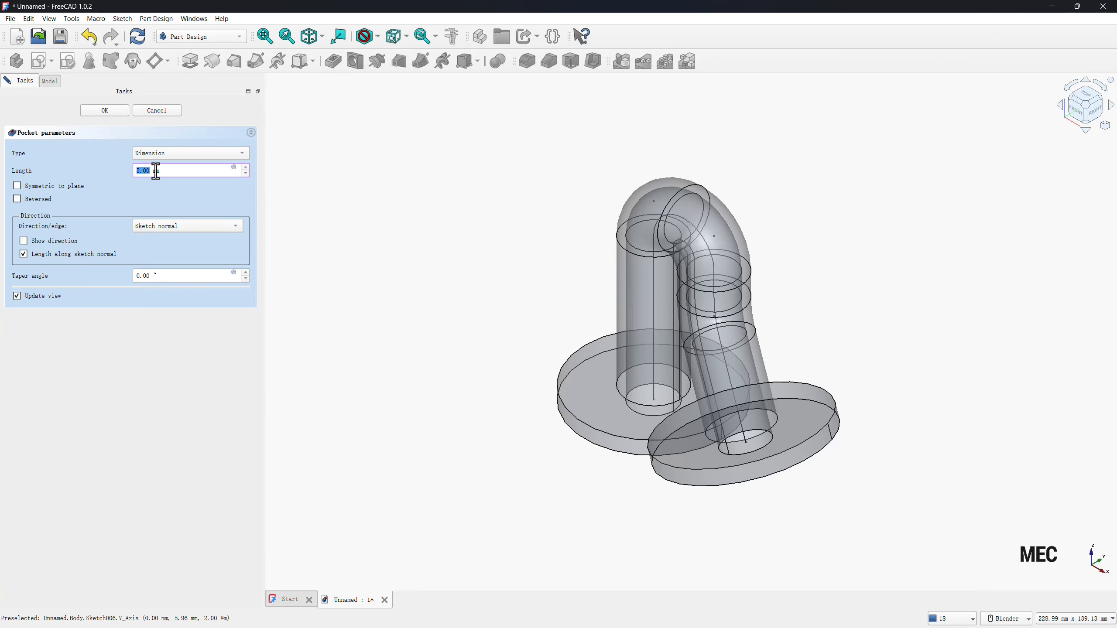
left_click(17, 199)
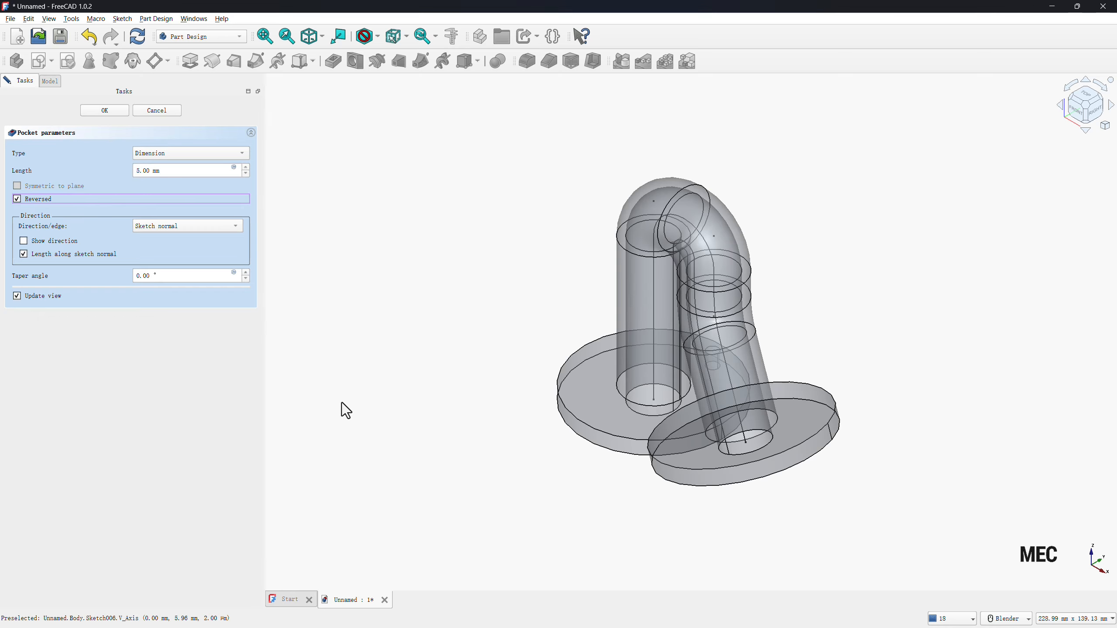
left_click(101, 112)
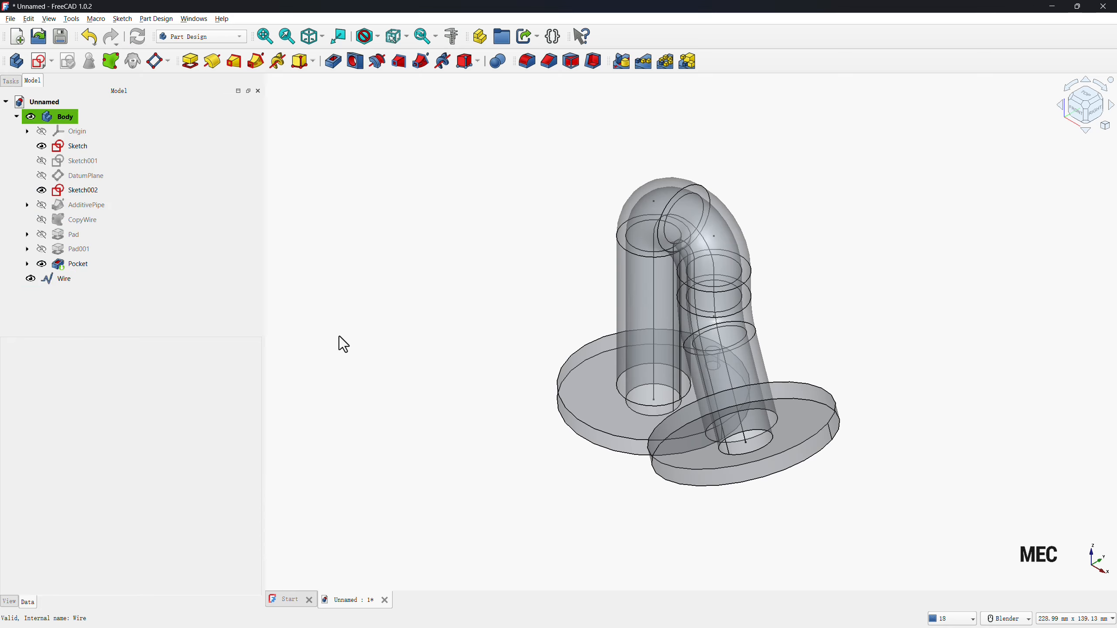
Create a polar pattern of the bolt-hole pocket about the normal sketch axis with 4 occurrences over 360°.
left_click(83, 265)
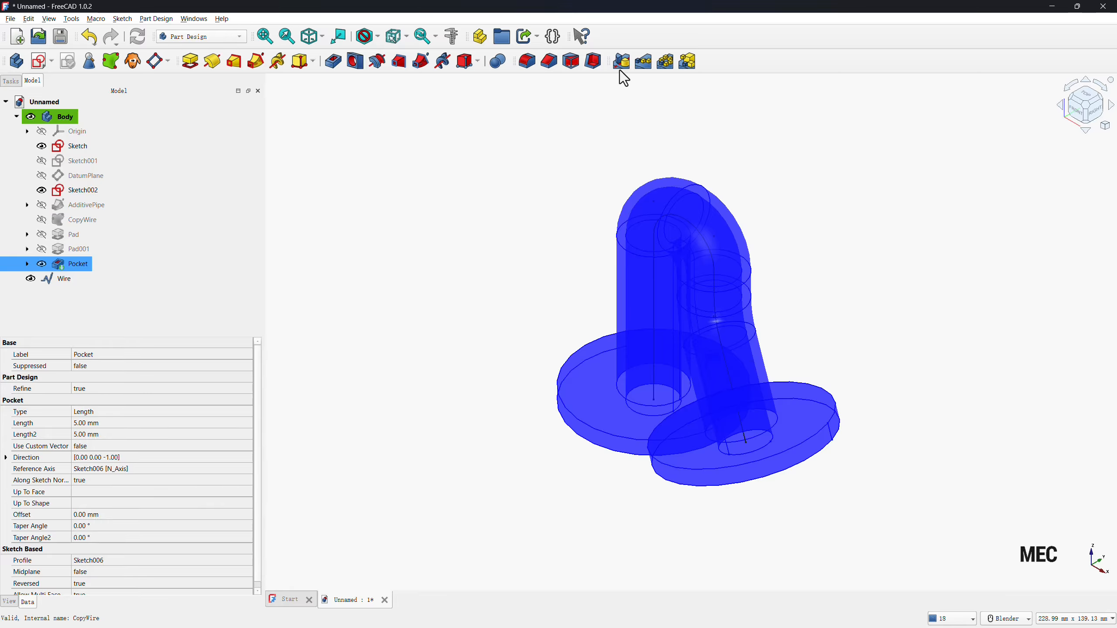
left_click(665, 62)
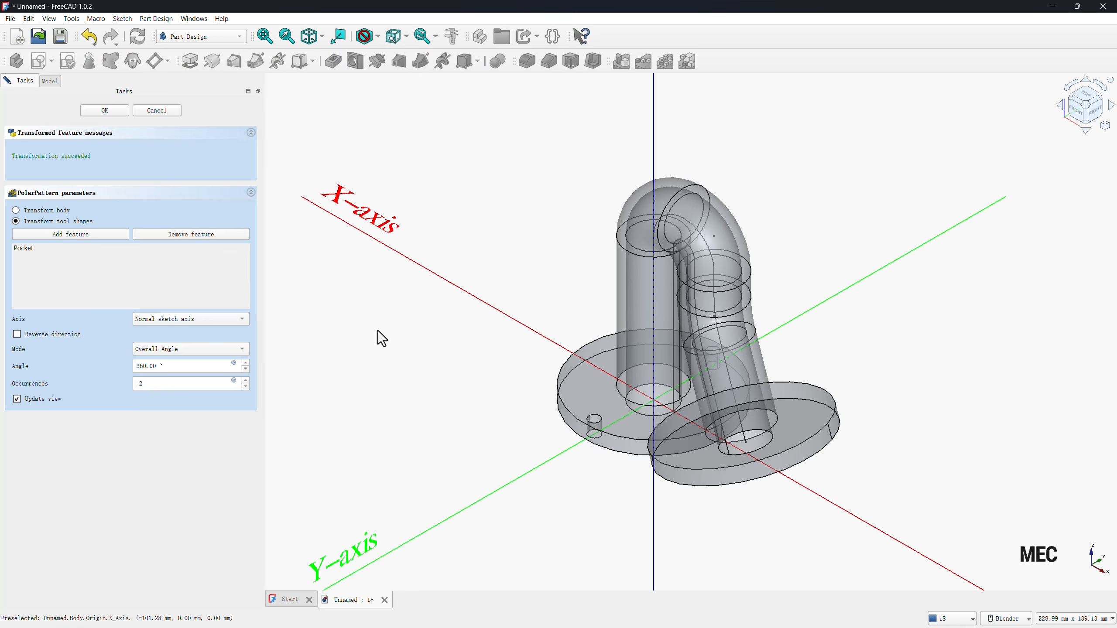
left_click_drag(166, 387, 134, 386)
left_click(434, 430)
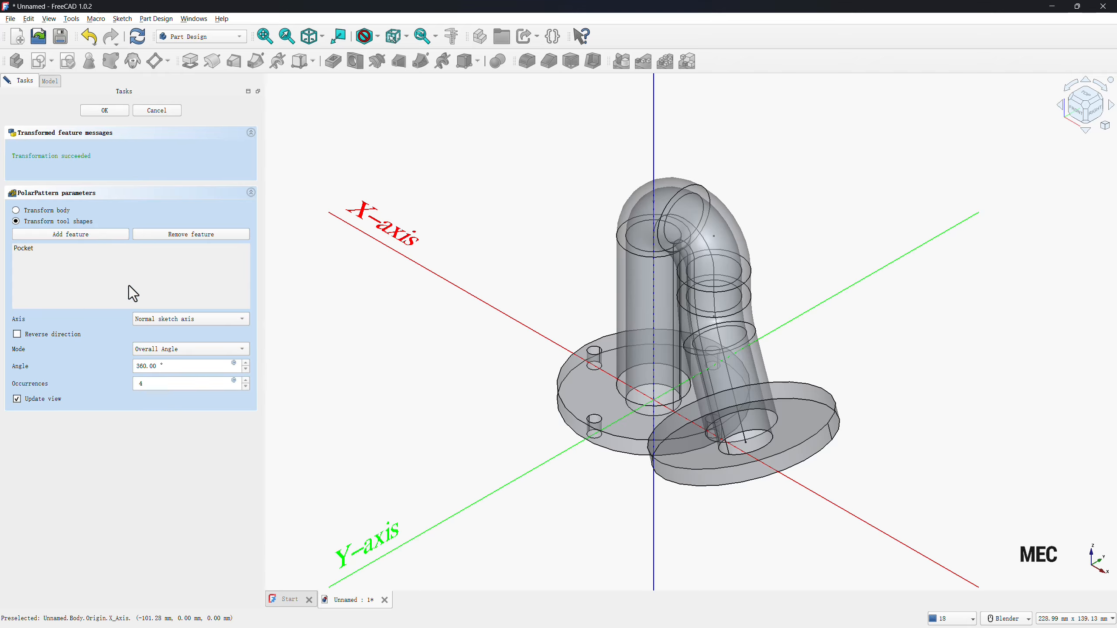
left_click(91, 111)
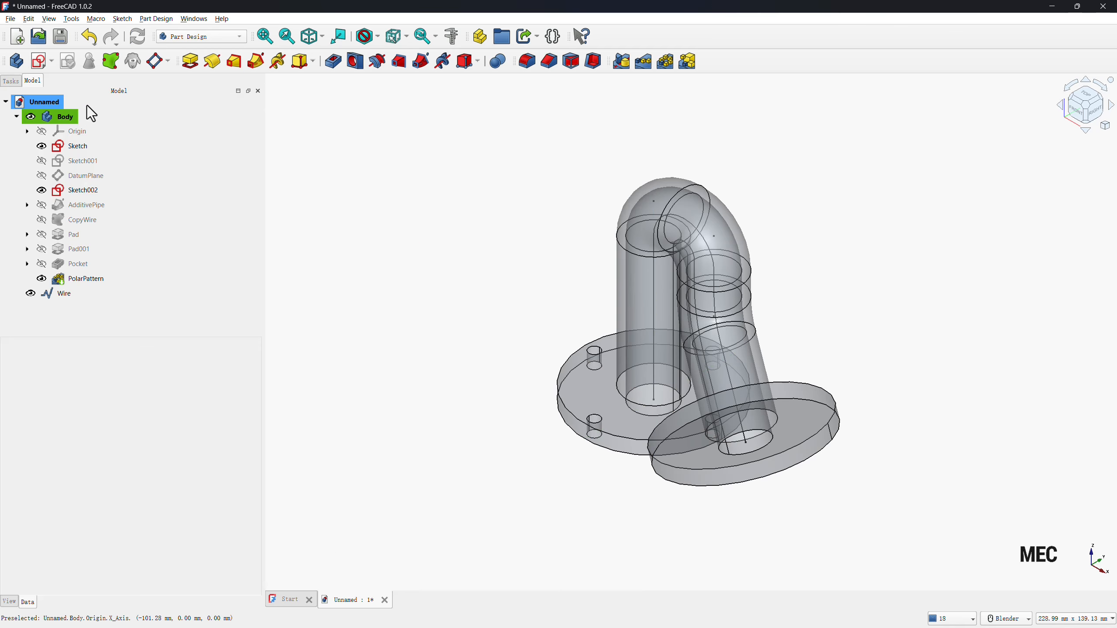
Start a sketch on the outer face of the angled leg's flange and project its outer edge as external geometry.
middle_click_drag(666, 539, 669, 439)
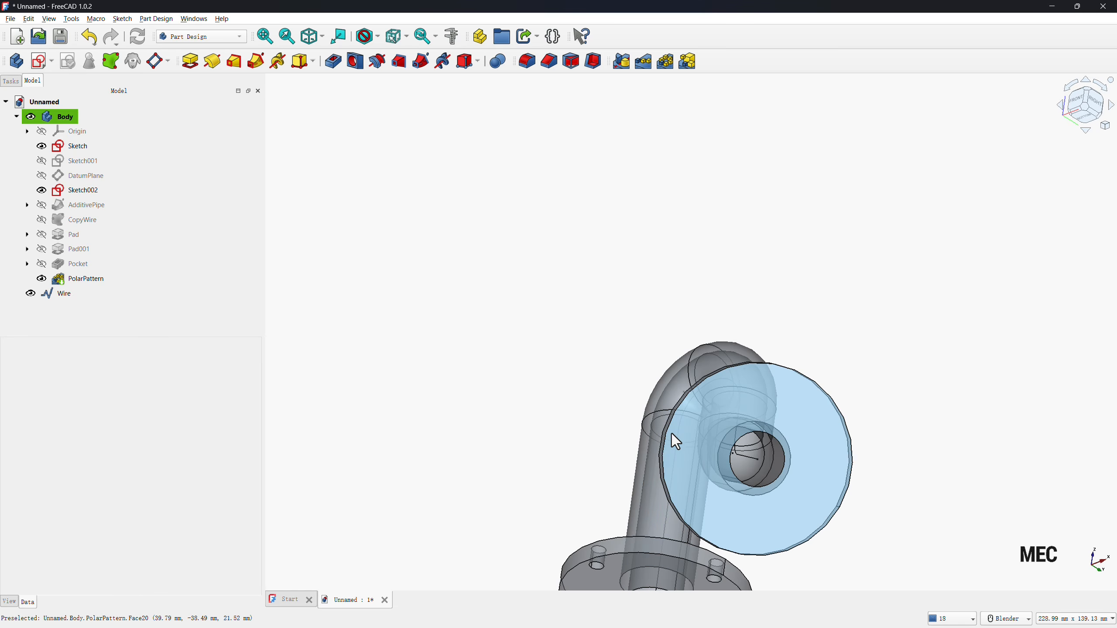
left_click(678, 457)
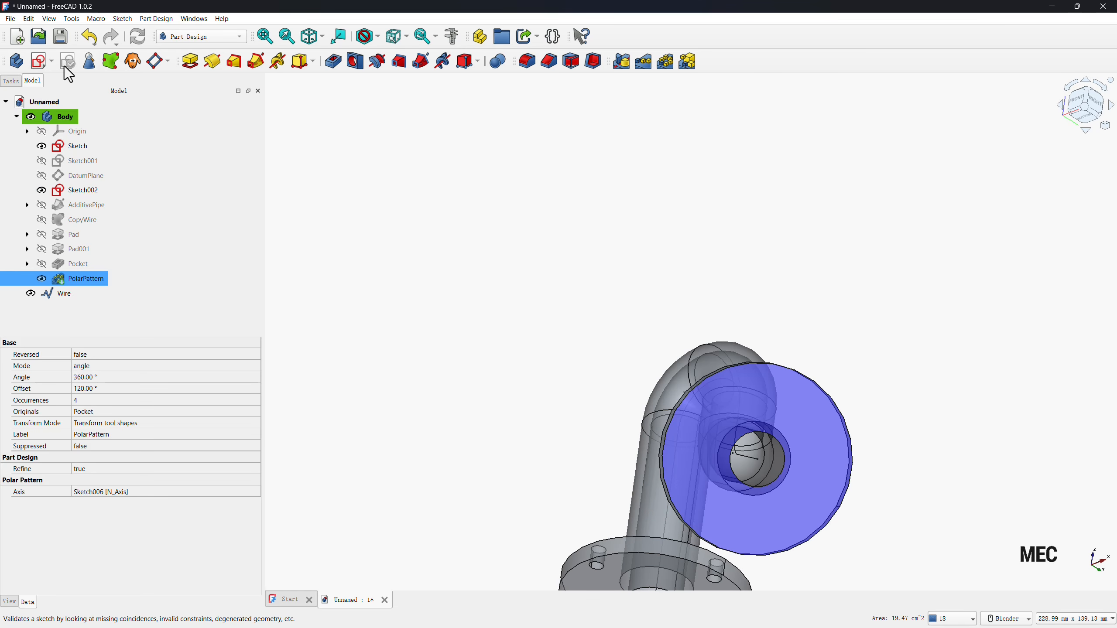
left_click(41, 62)
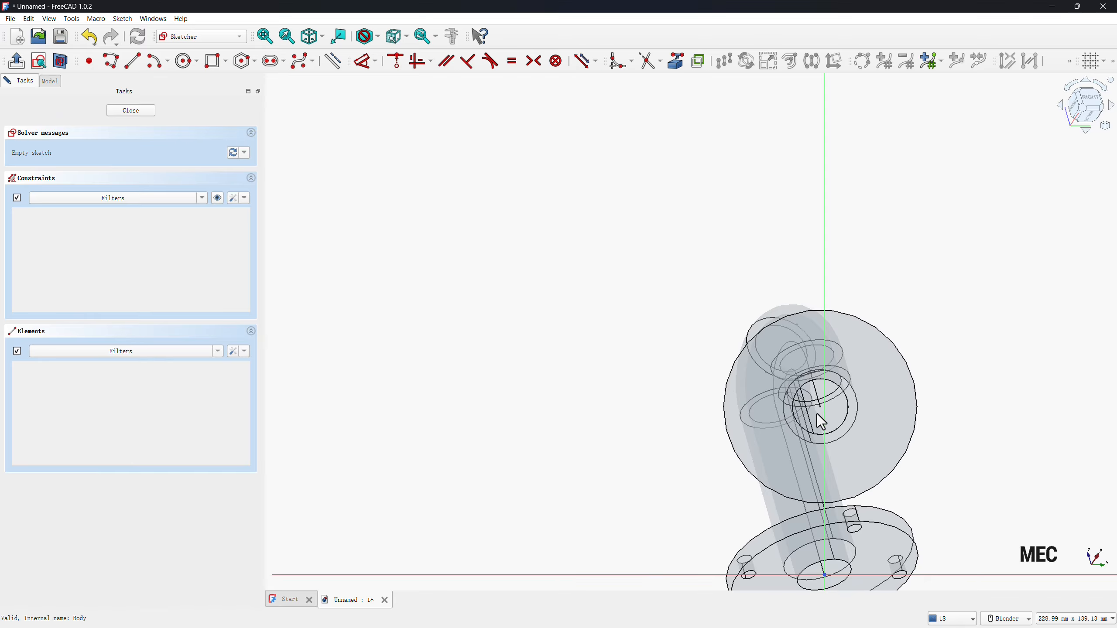
left_click(676, 60)
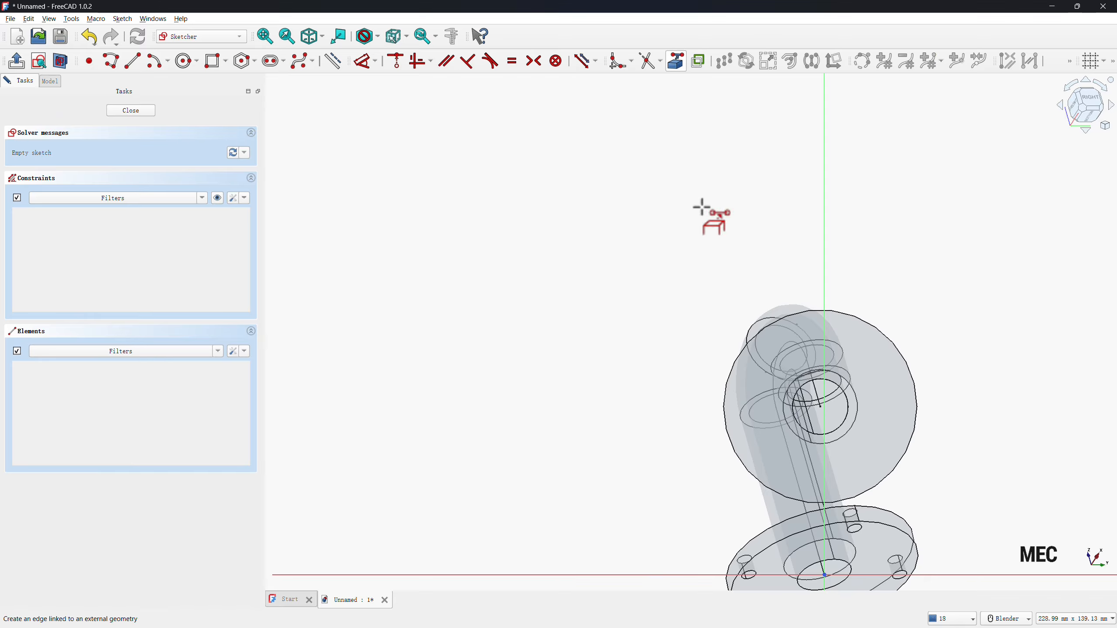
left_click(743, 469)
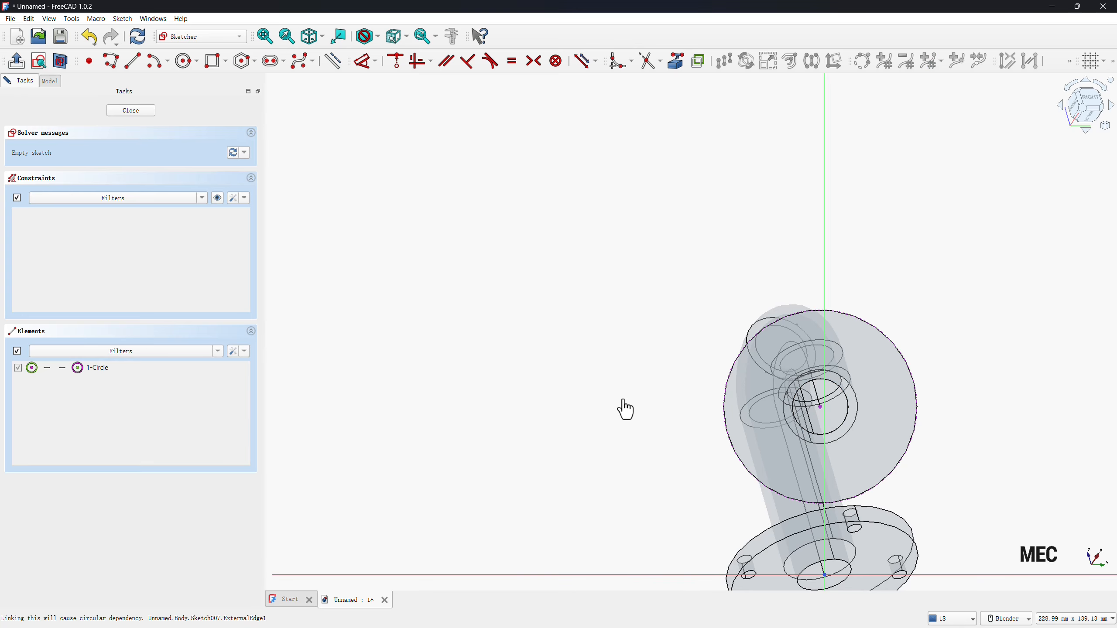
Draw a circle about 5.4 mm in diameter on the angled flange, about 16 mm above the flange centre.
left_click(187, 61)
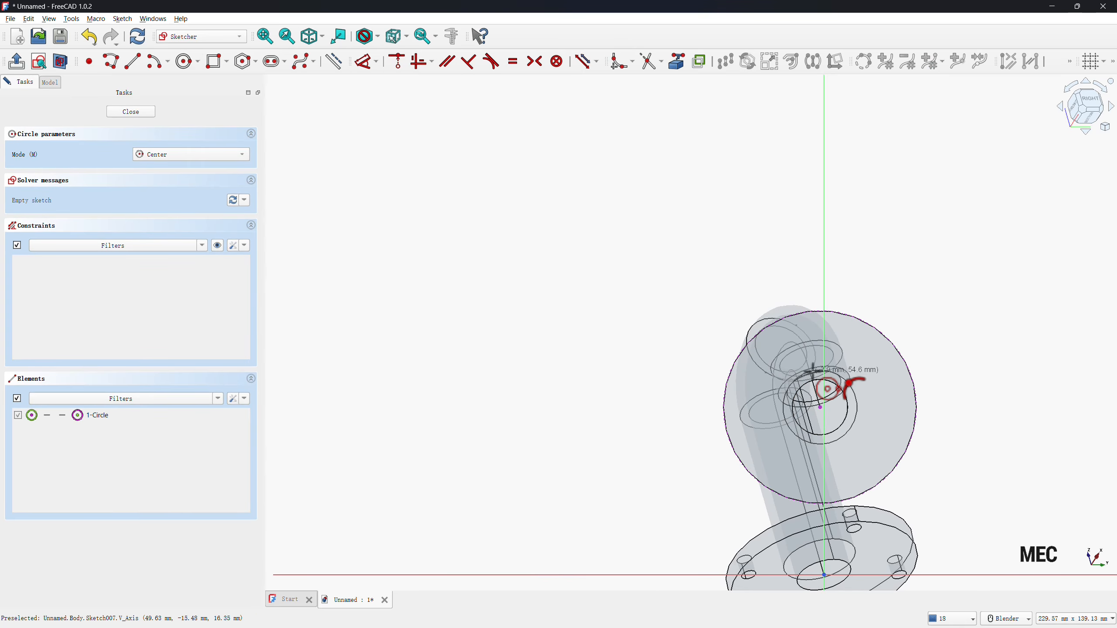
left_click(815, 348)
left_click(804, 342)
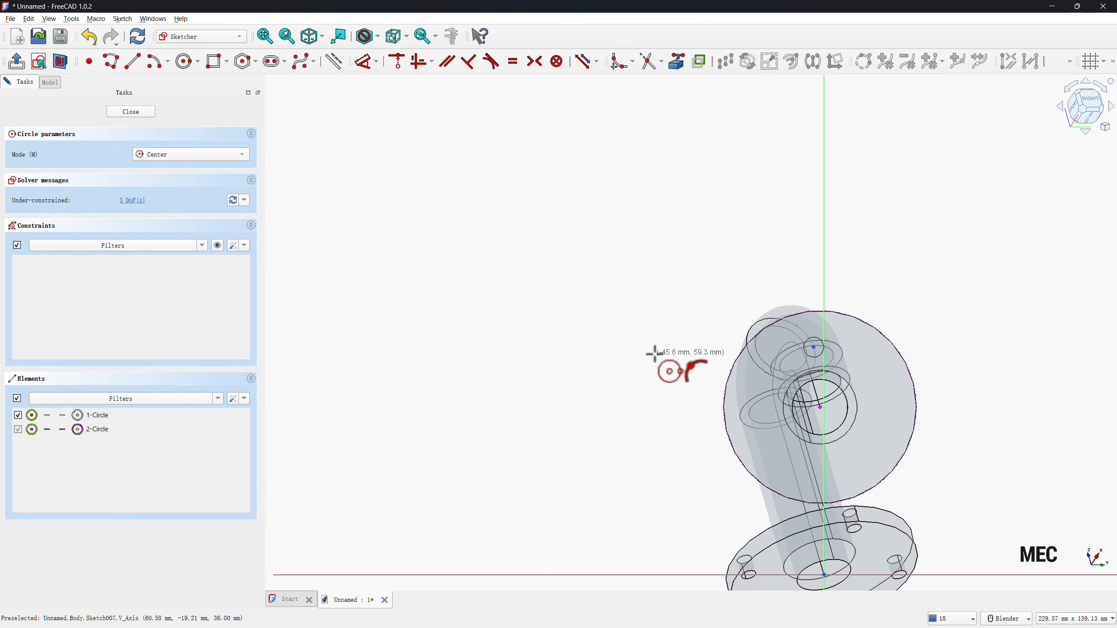
Dimension the small circle on the angled flange with a 4 mm diameter.
key("d")
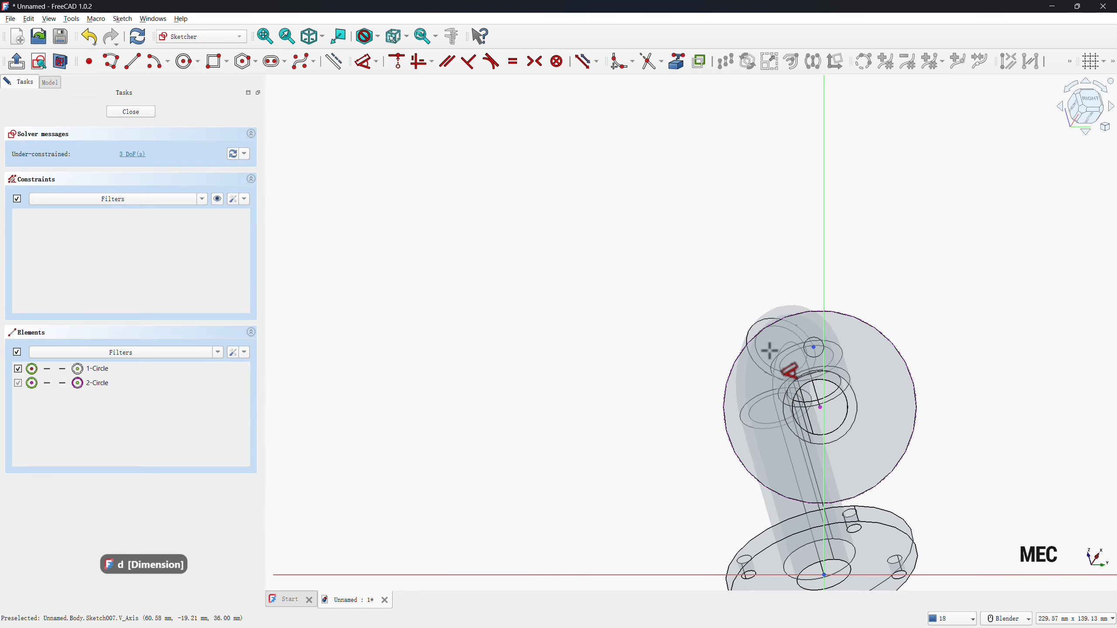
left_click(805, 347)
left_click(769, 258)
type("4")
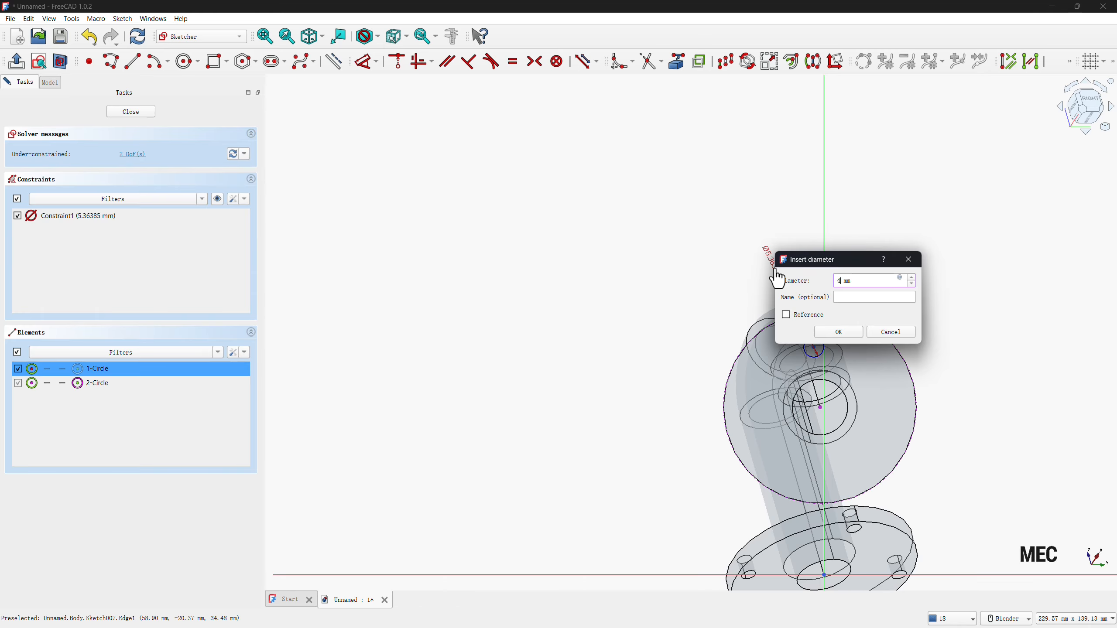
key("Return")
Set the vertical distance between the 4 mm circle's centre and the angled flange's centre to 22.5 mm.
left_click(814, 348)
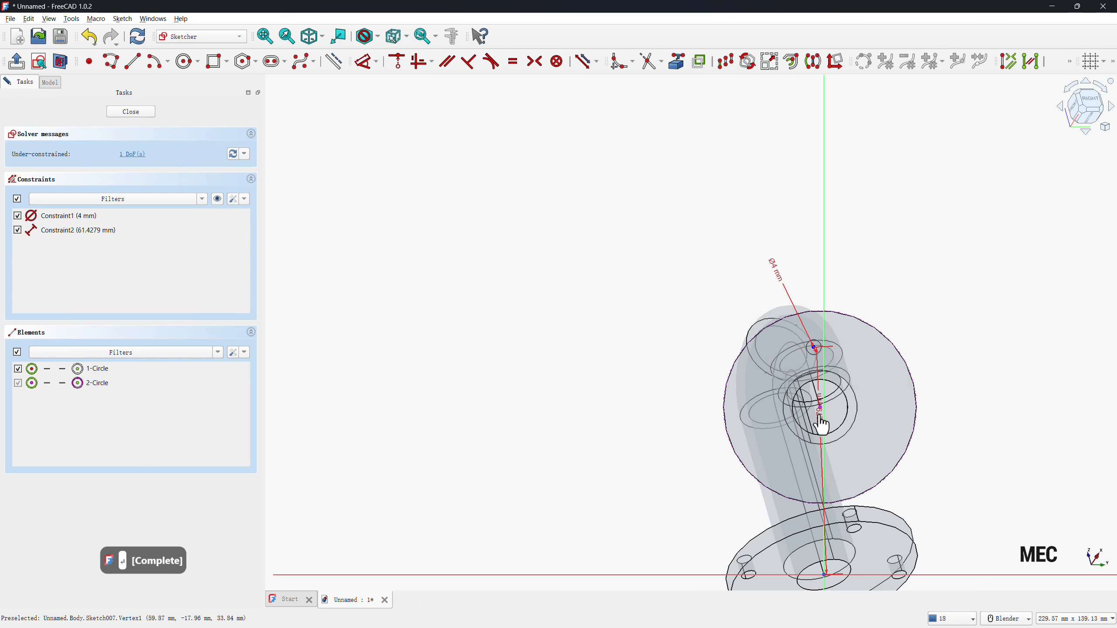
left_click(765, 382)
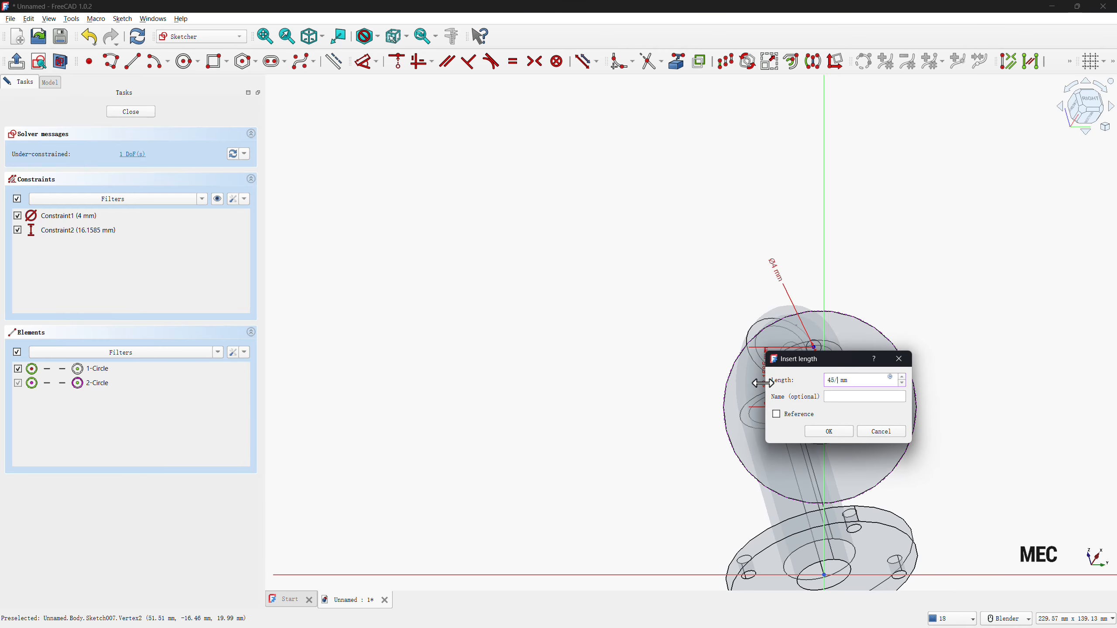
left_click(829, 430)
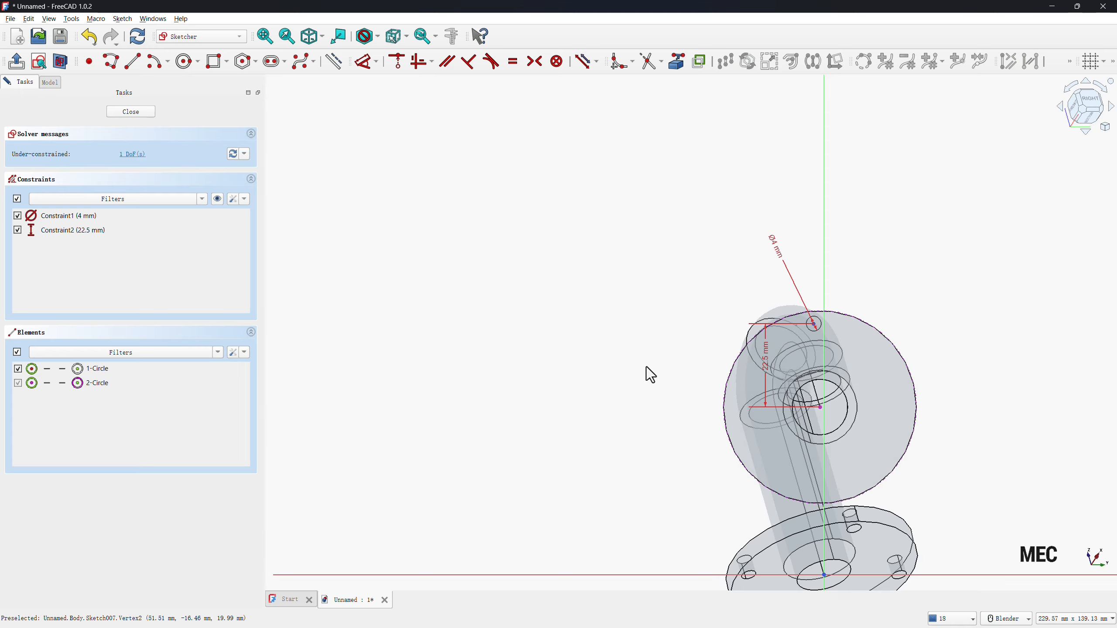
Align the 4 mm circle vertically with the angled flange's centre and pocket the finished sketch 5 mm deep through the flange.
left_click(813, 330)
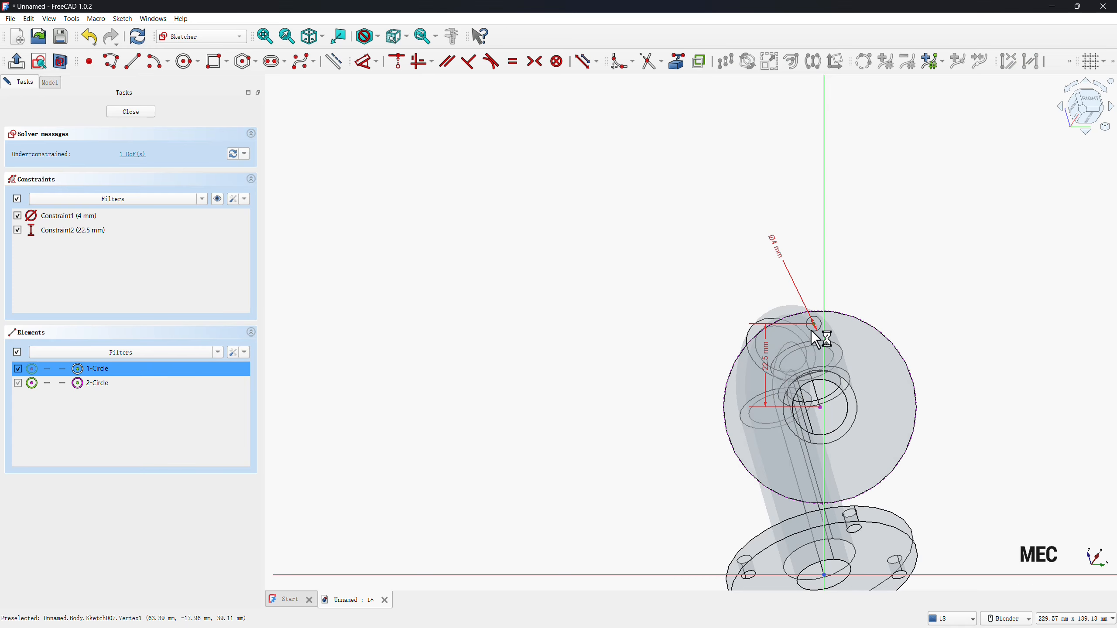
left_click(820, 407)
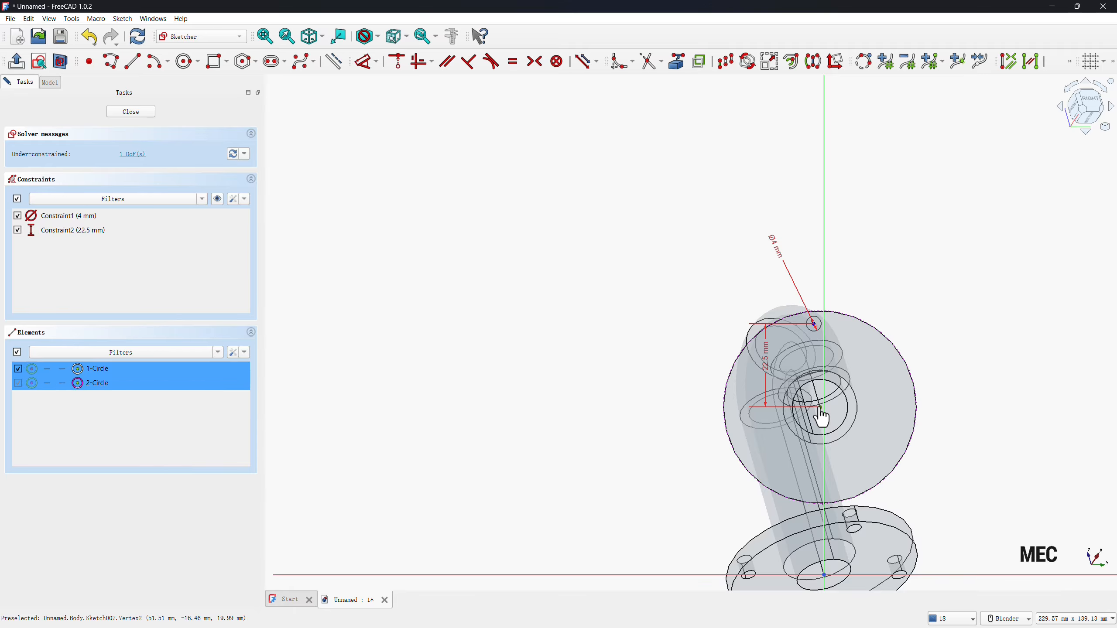
key("v")
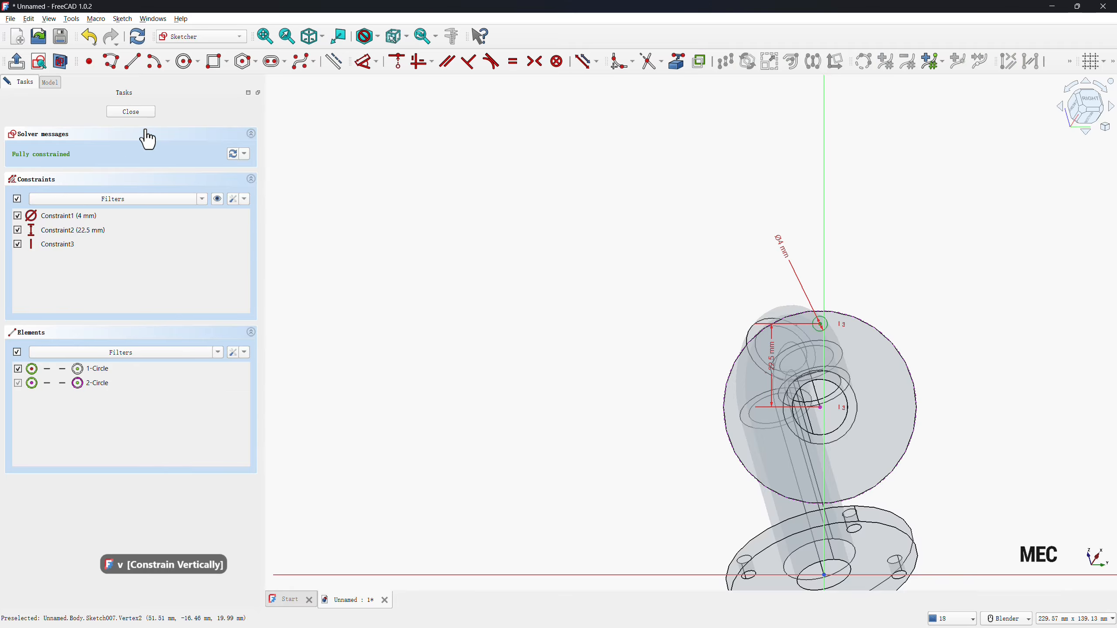
left_click(128, 113)
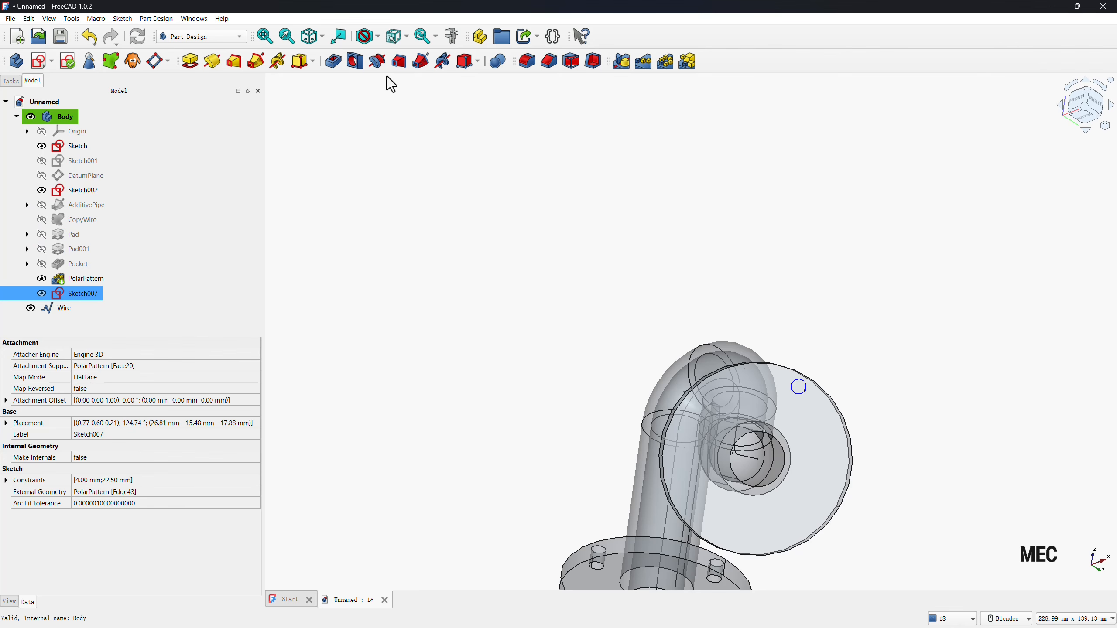
left_click(330, 67)
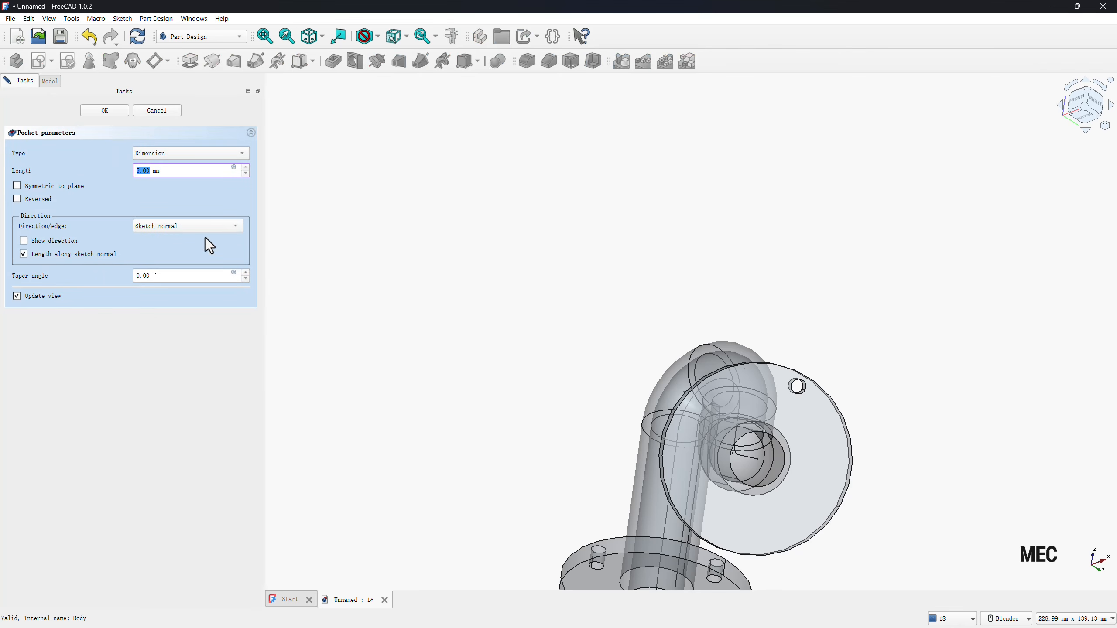
left_click(99, 112)
Polar-pattern the angled flange's bolt hole about the flange's circular edge, with 4 occurrences over 360°.
left_click(81, 293)
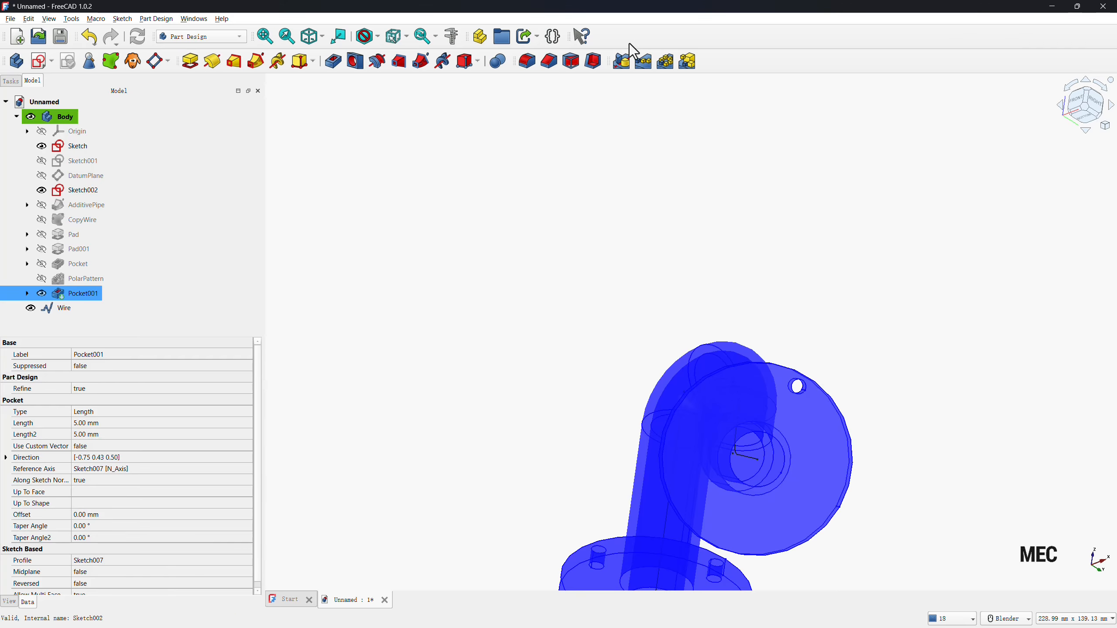
left_click(665, 66)
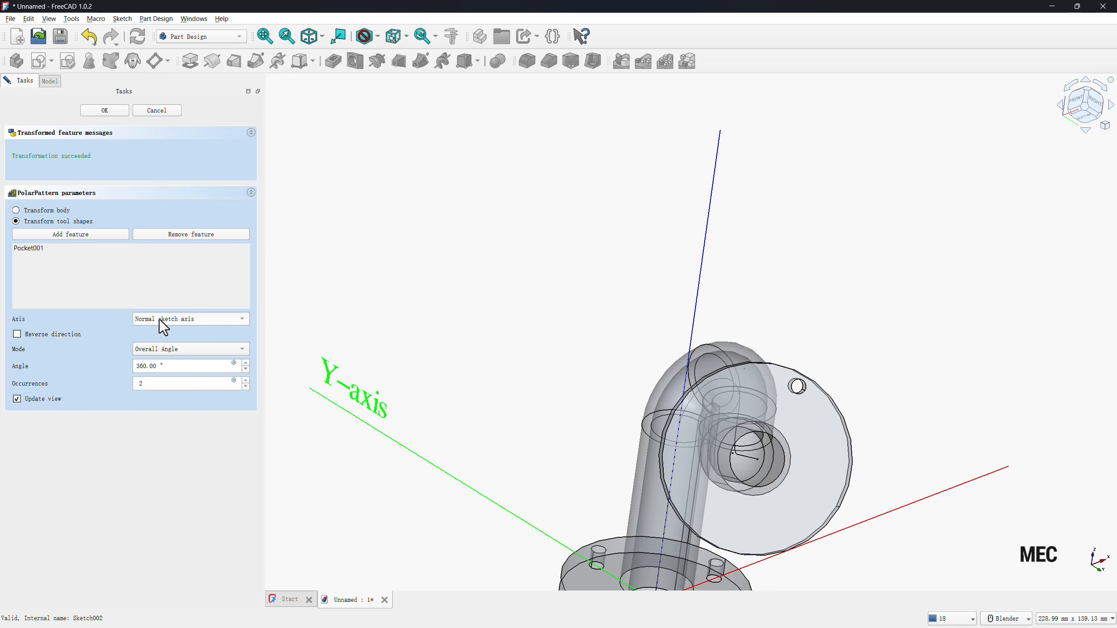
left_click(182, 319)
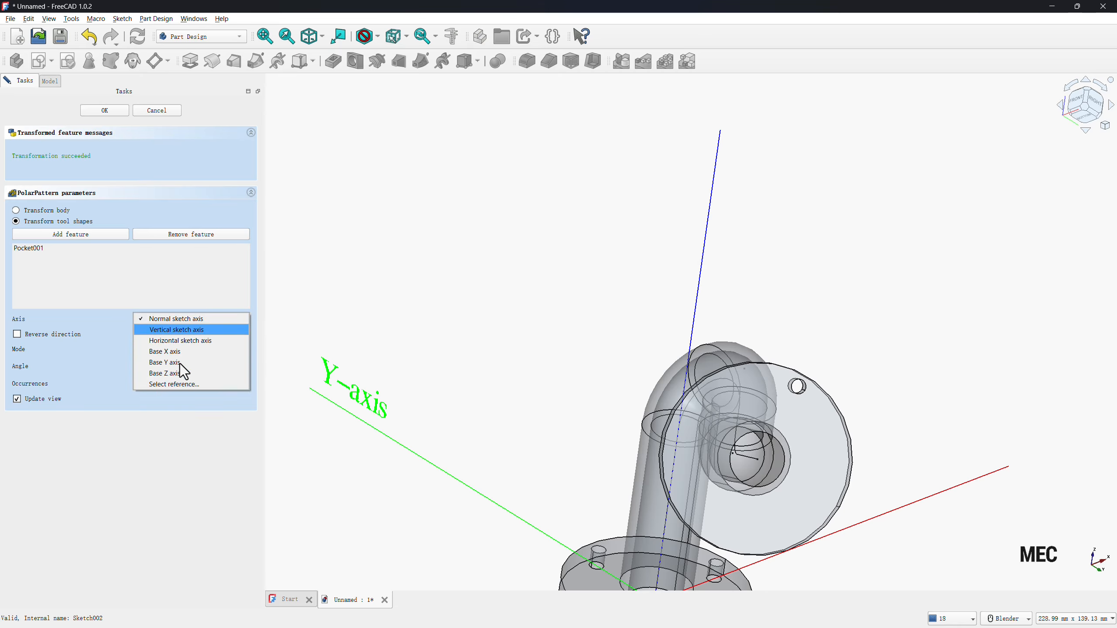
left_click(182, 384)
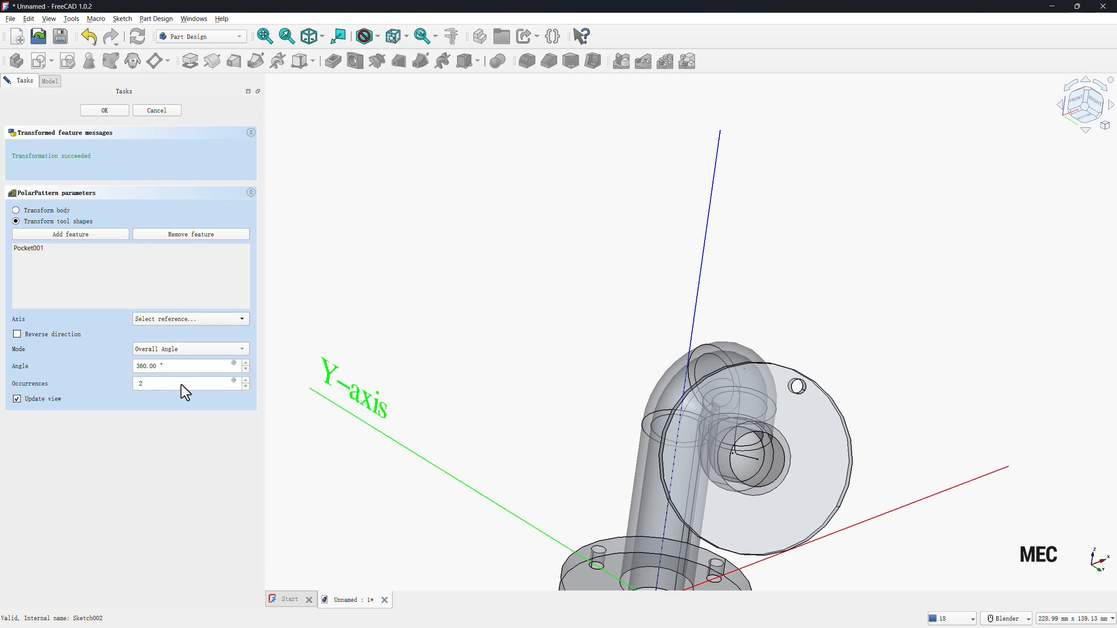
left_click(768, 374)
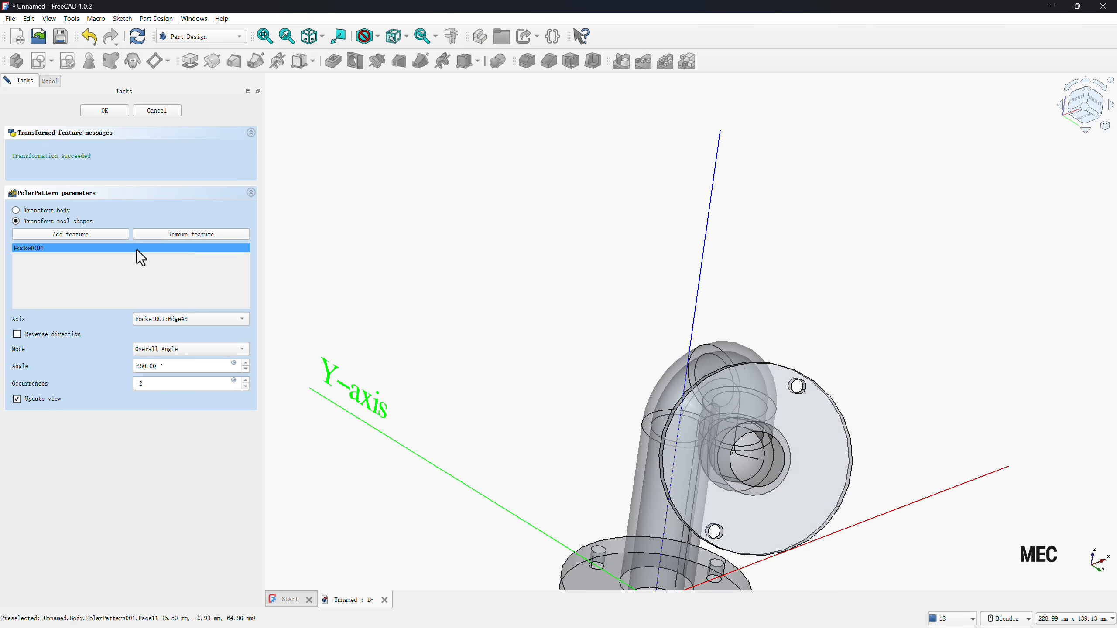
double_click(142, 383)
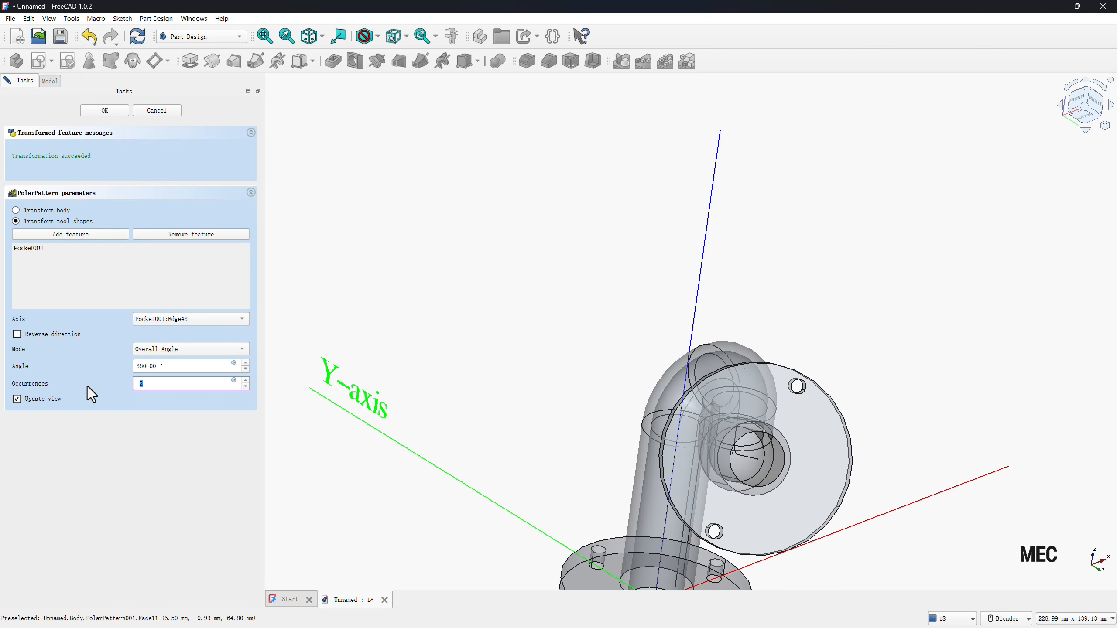
left_click(105, 111)
Hide the two visible sketches, Sketch and Sketch002, and the path Wire.
scroll(580, 229, "down", 5)
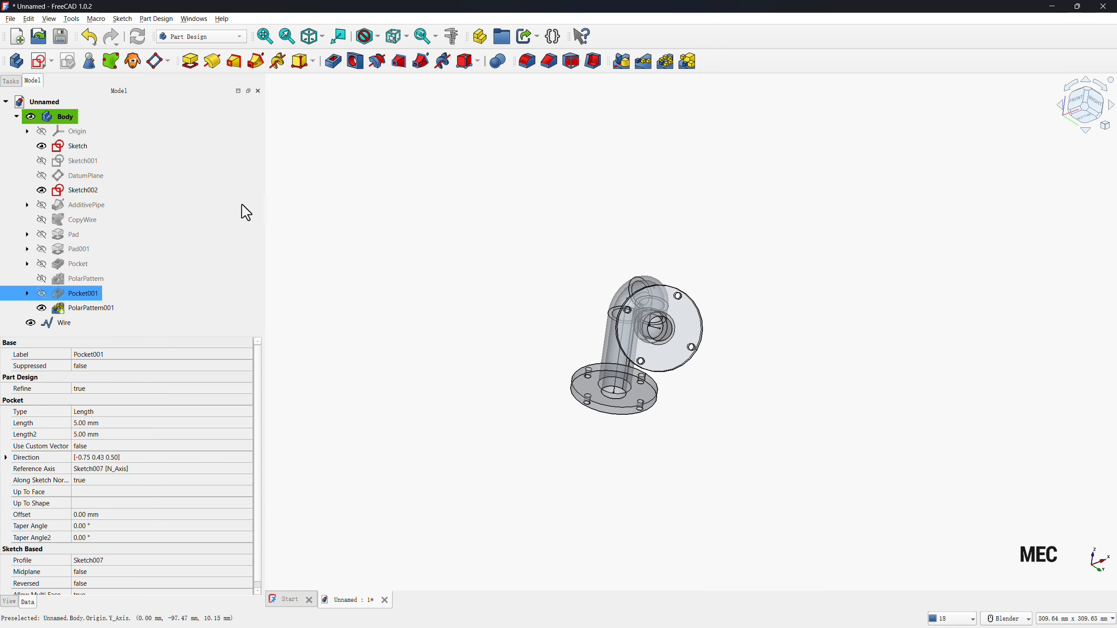
left_click(43, 149)
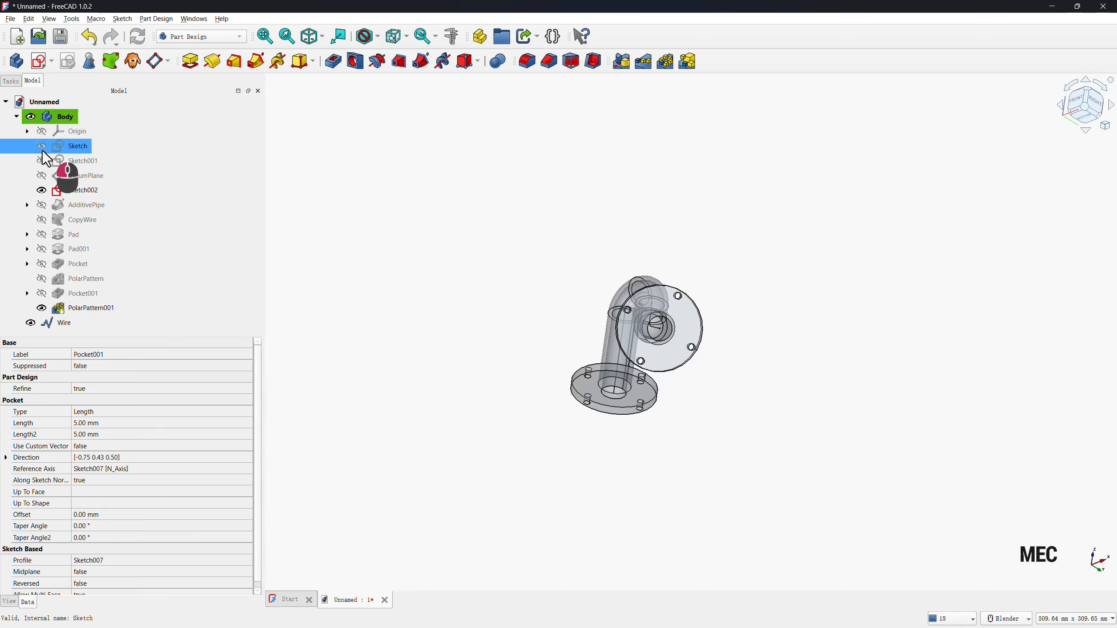
left_click(42, 190)
left_click(31, 323)
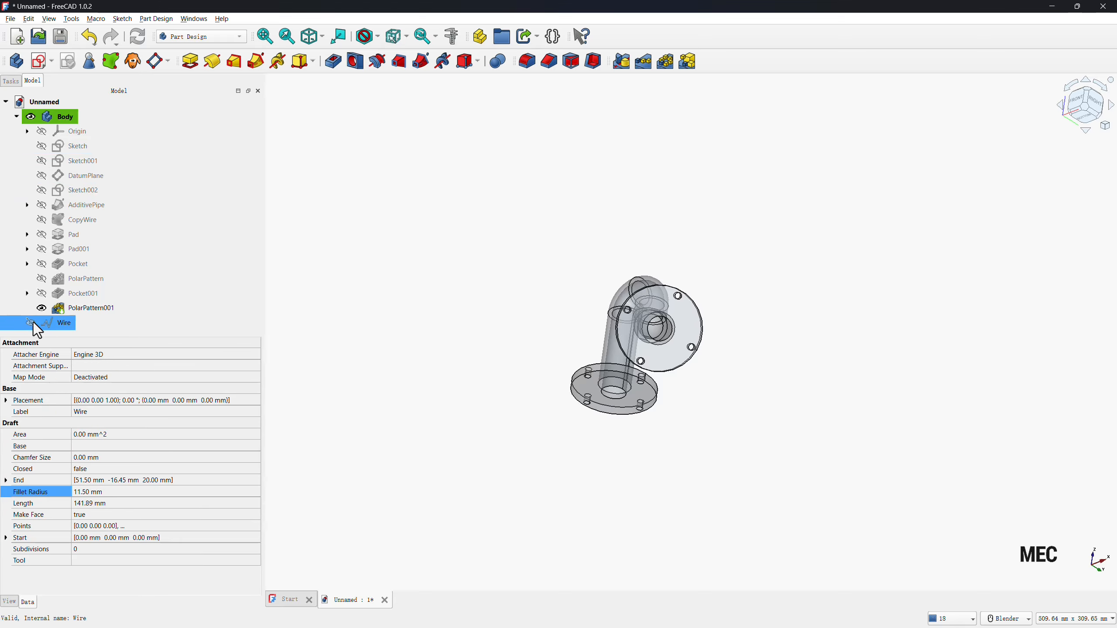
Toggle off the body's transparency.
left_click(54, 117)
right_click(55, 117)
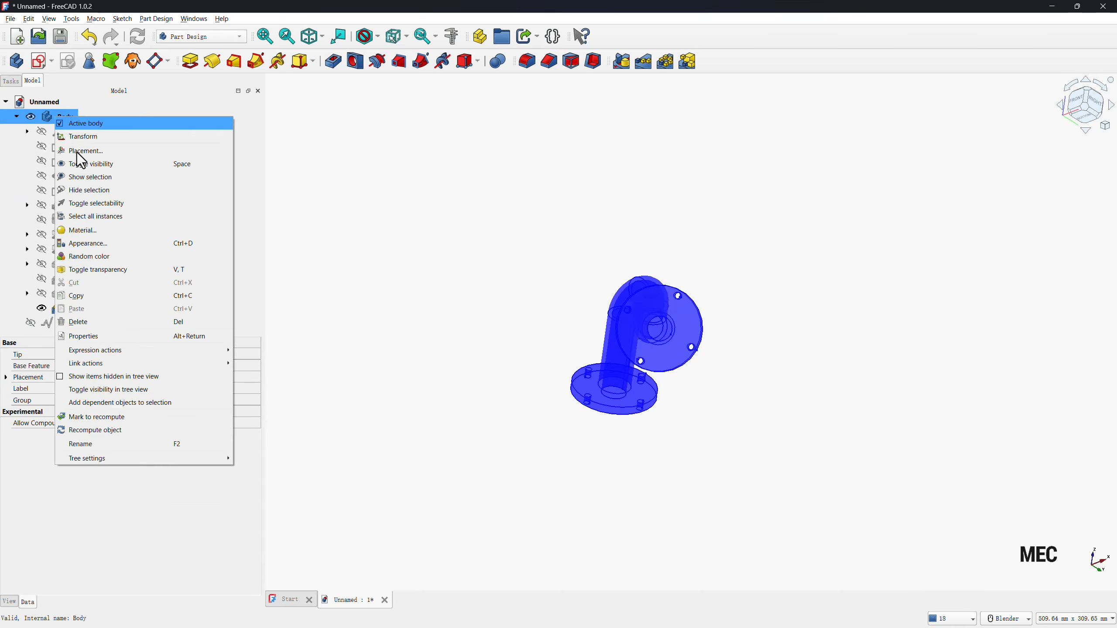
left_click(99, 270)
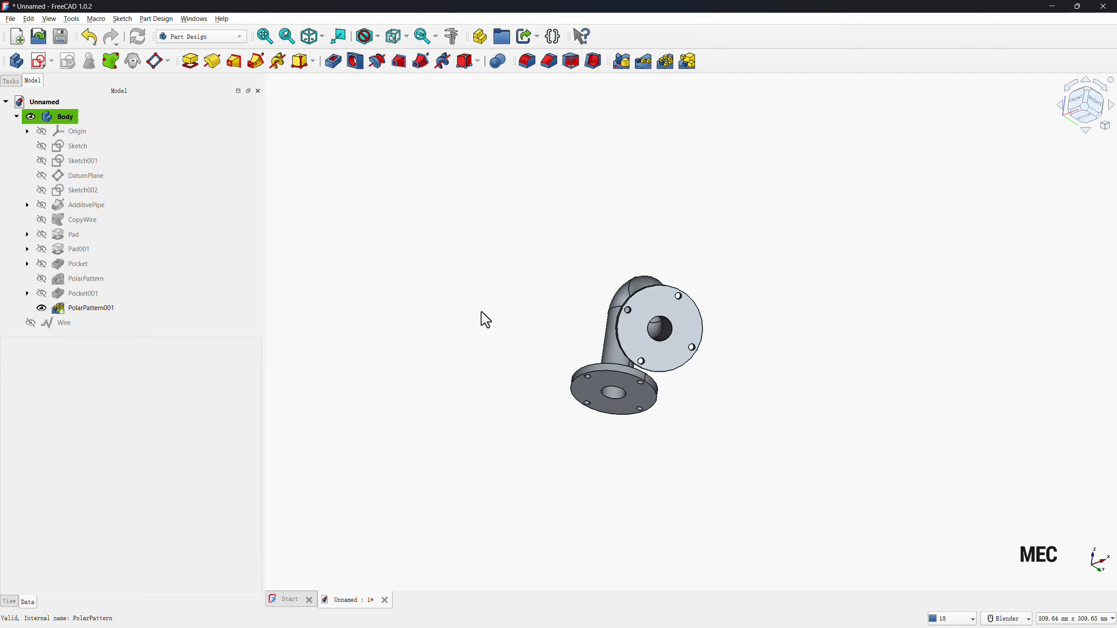
Start a chamfer on the two outer circular edges where the pipe legs meet the base flange and the angled flange.
middle_click_drag(482, 311, 506, 286)
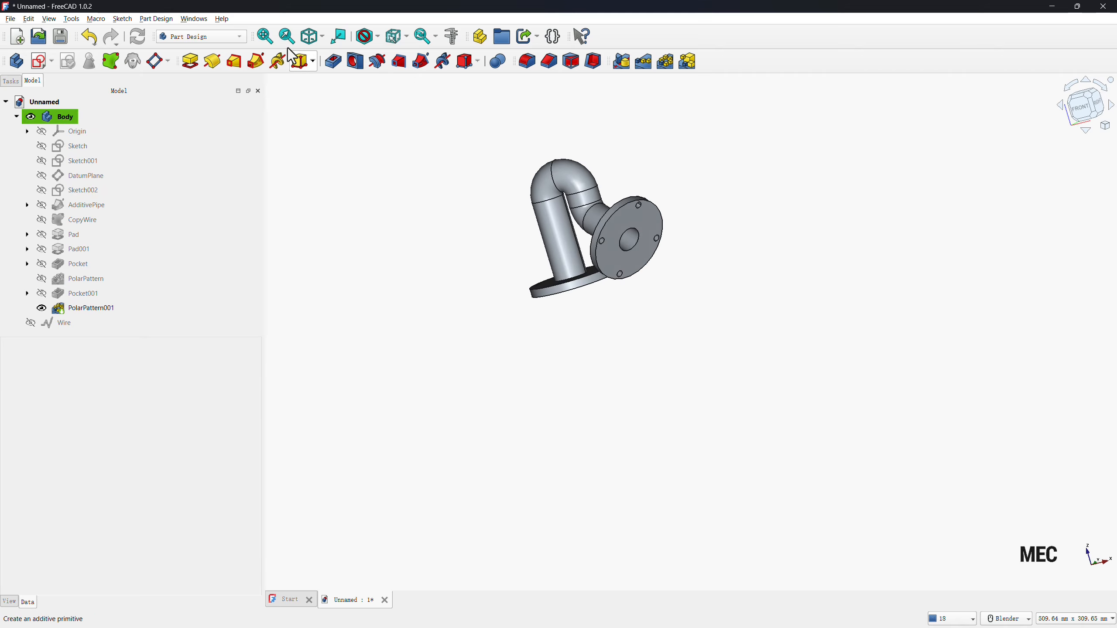
left_click(265, 36)
left_click(312, 37)
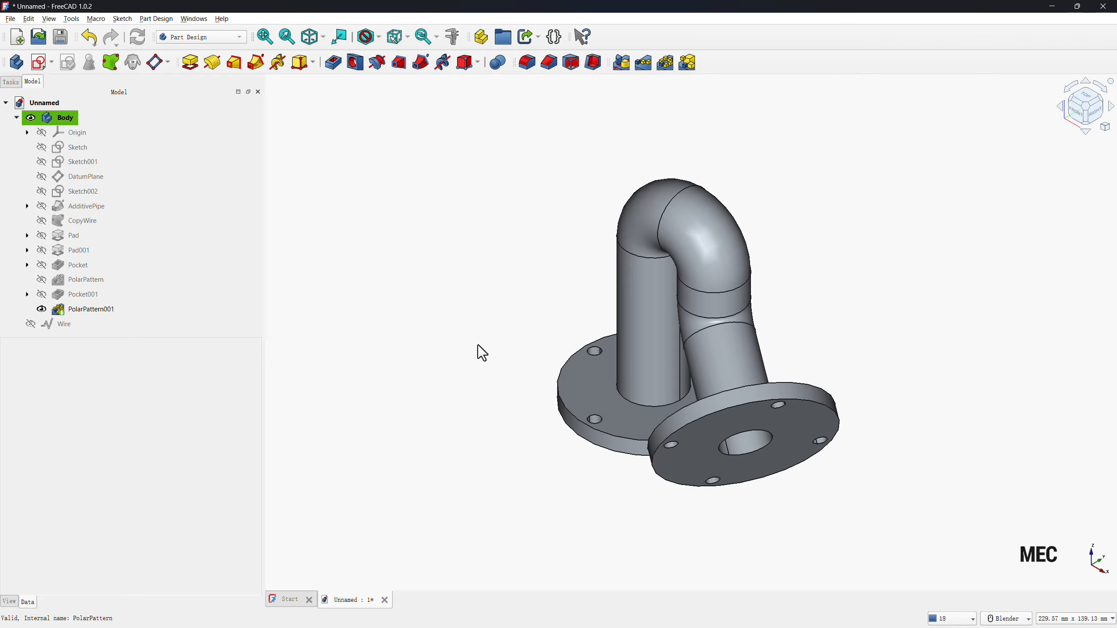
left_click(550, 63)
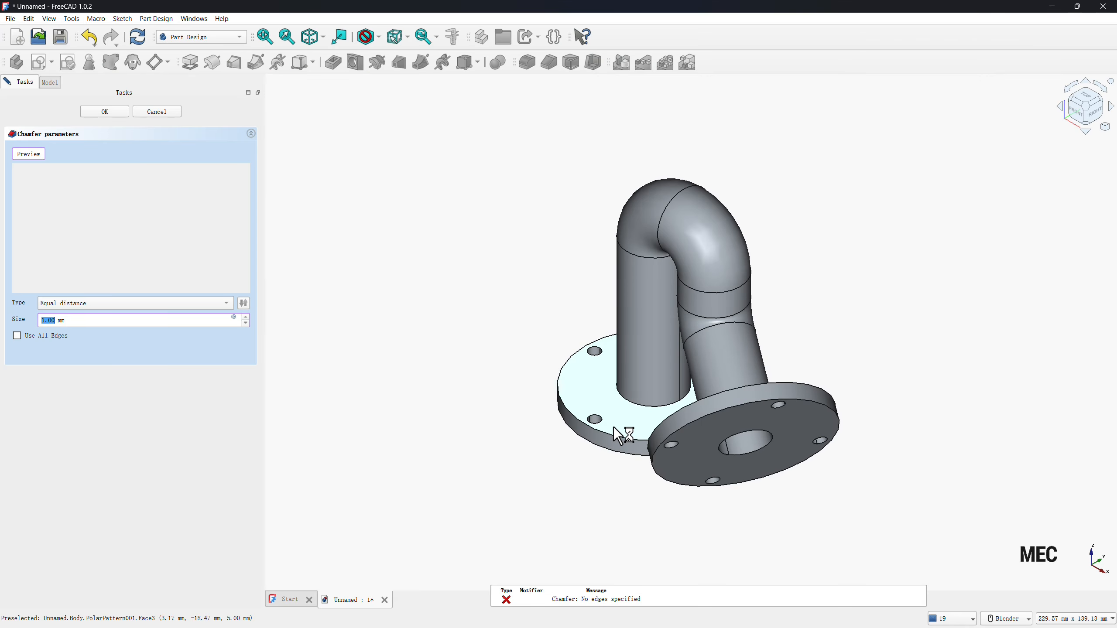
left_click(635, 403)
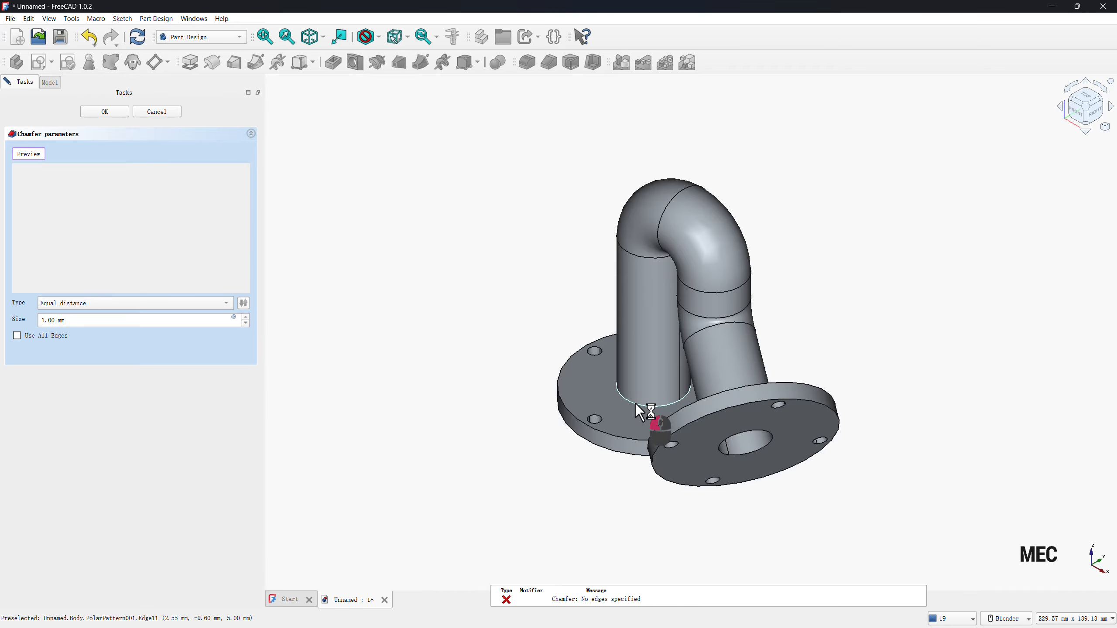
middle_click_drag(436, 301, 691, 253)
left_click(699, 280)
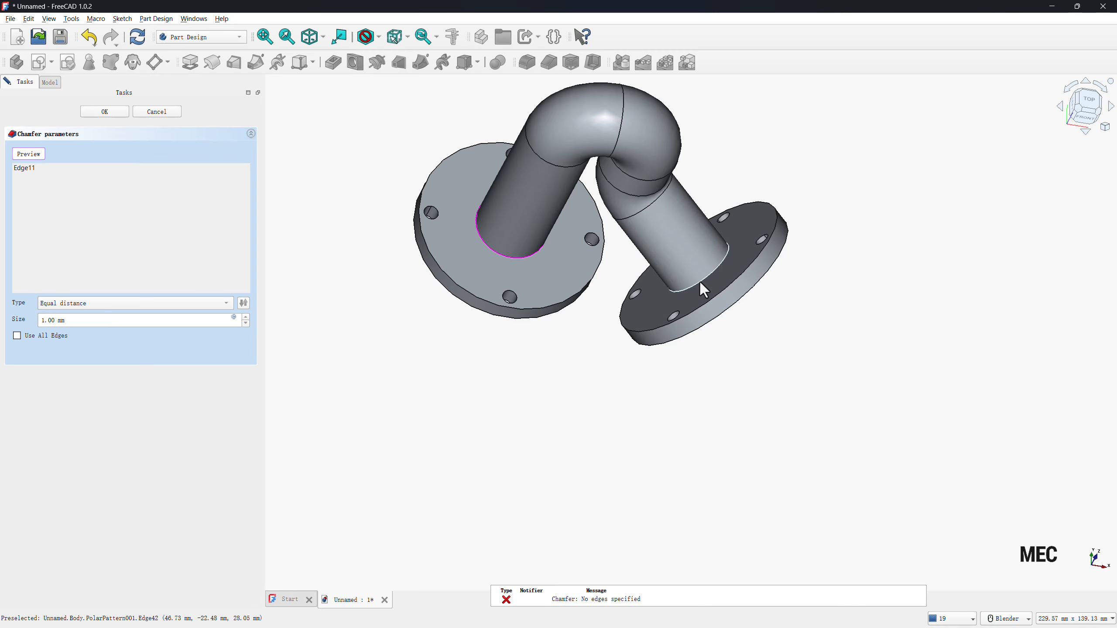
middle_click_drag(675, 447, 541, 367)
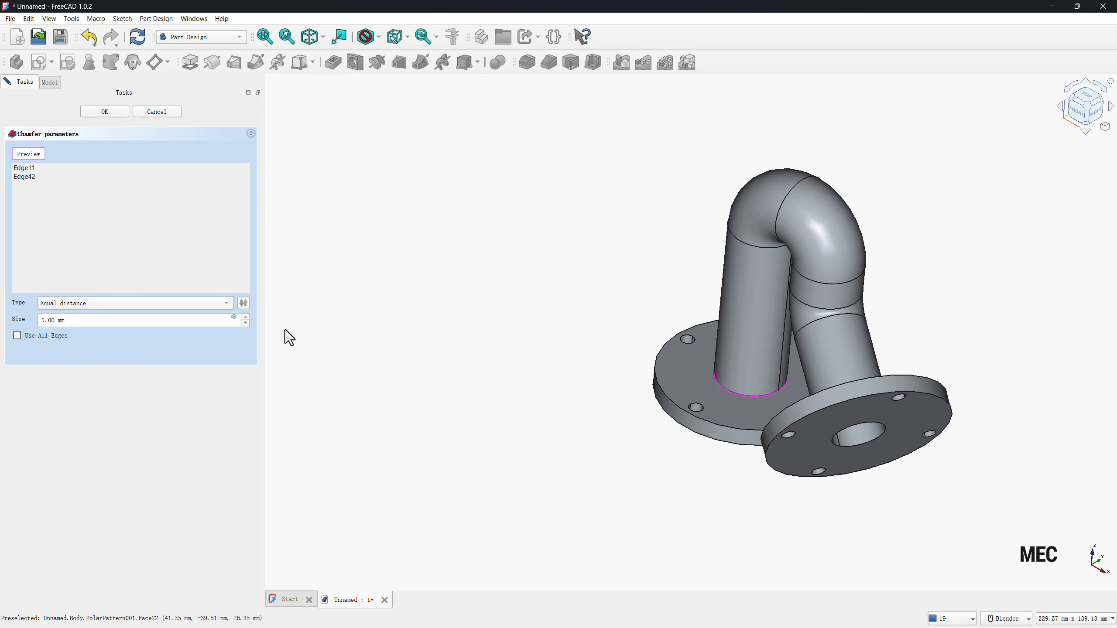
Set the chamfer type to Distance and angle, with a size of 5 mm and an angle of 30°.
left_click(86, 309)
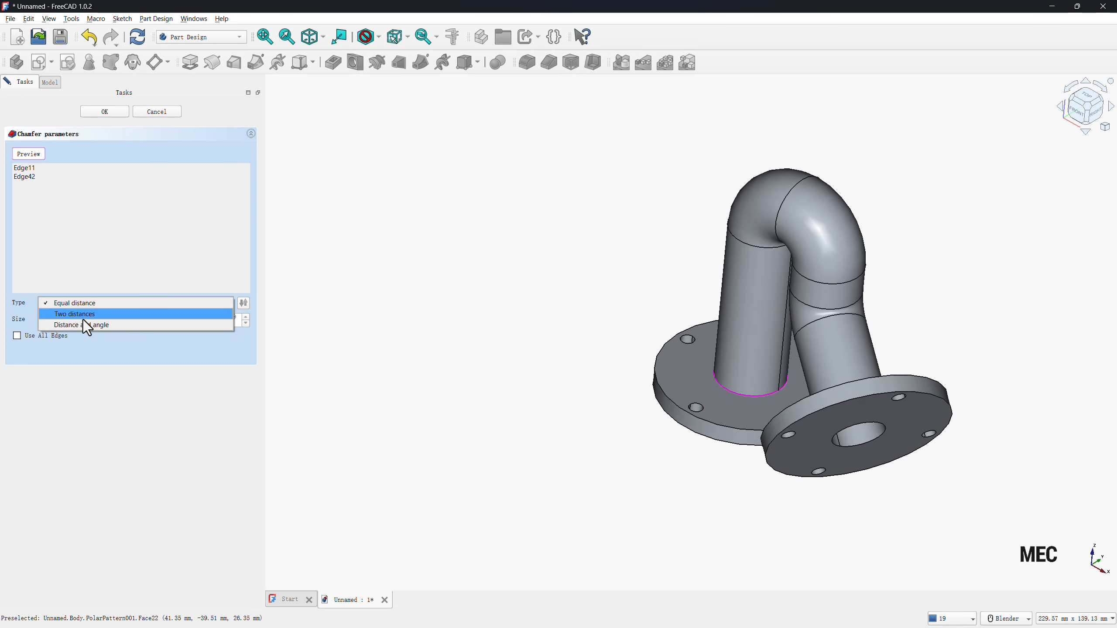
left_click(82, 327)
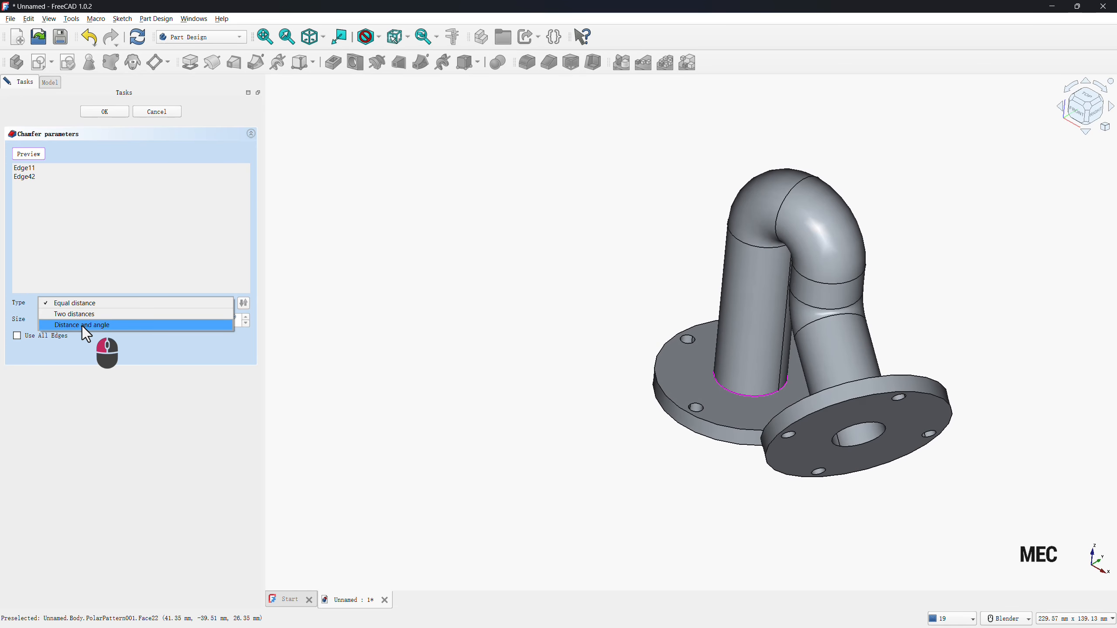
left_click_drag(68, 320, 2, 318)
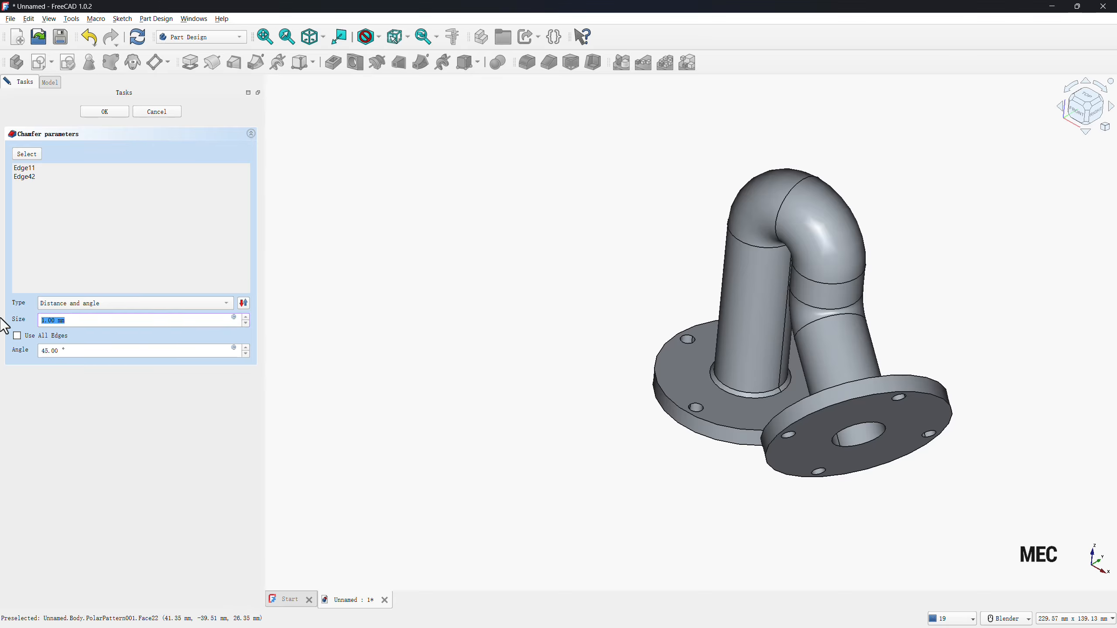
type("5")
left_click_drag(86, 354, 40, 360)
type("30")
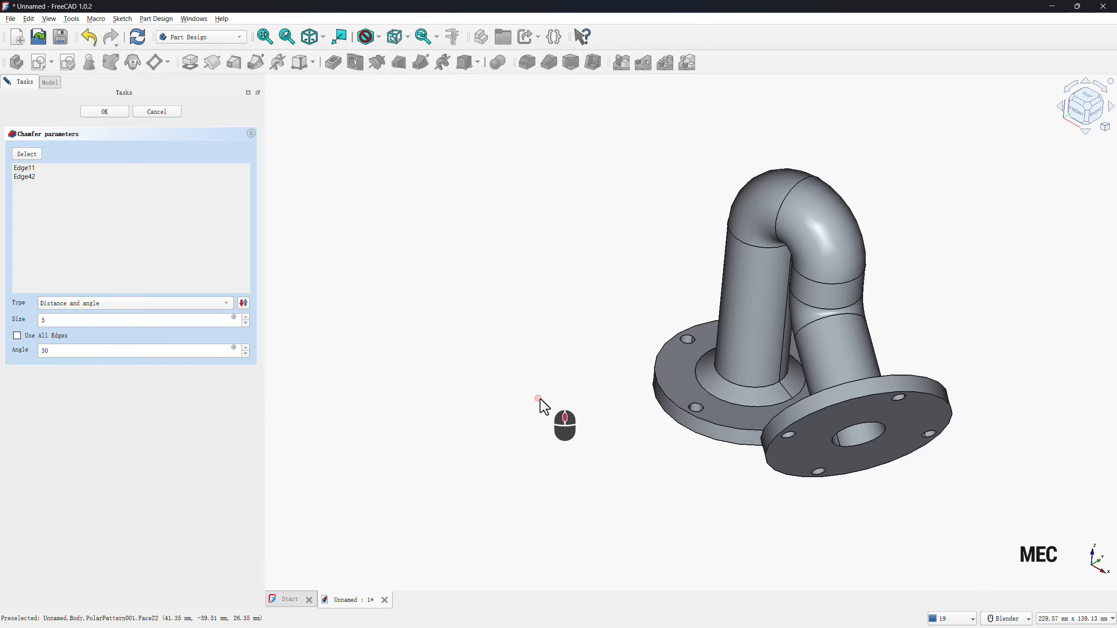
middle_click_drag(541, 401, 649, 424)
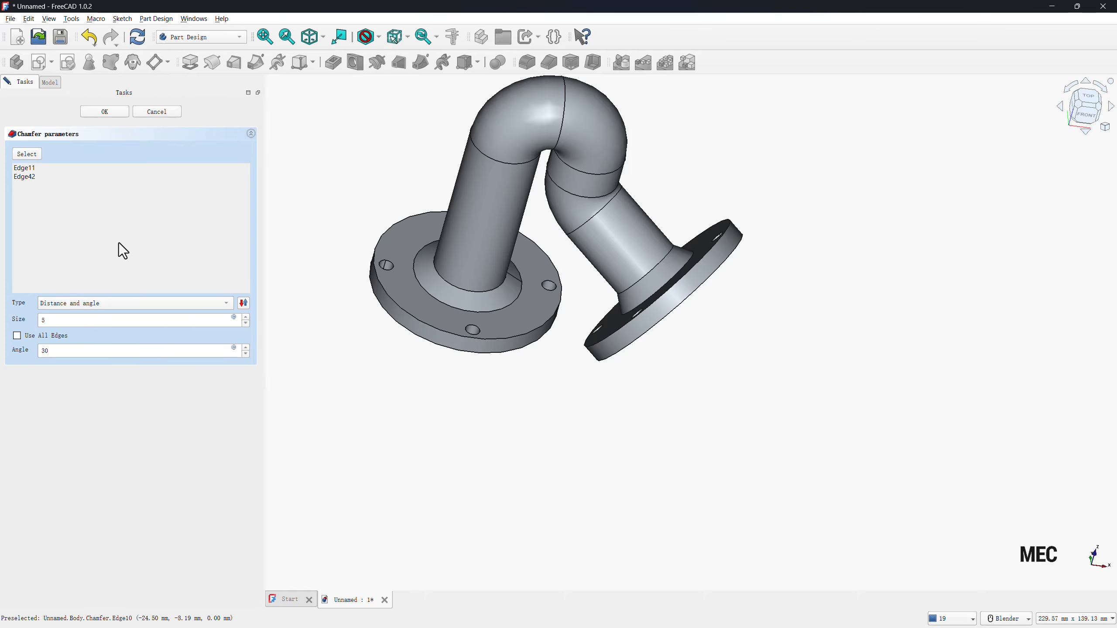
Remove the angled flange's edge (Edge42) from the chamfer and finish the base flange's chamfer with its direction flipped.
left_click(17, 178)
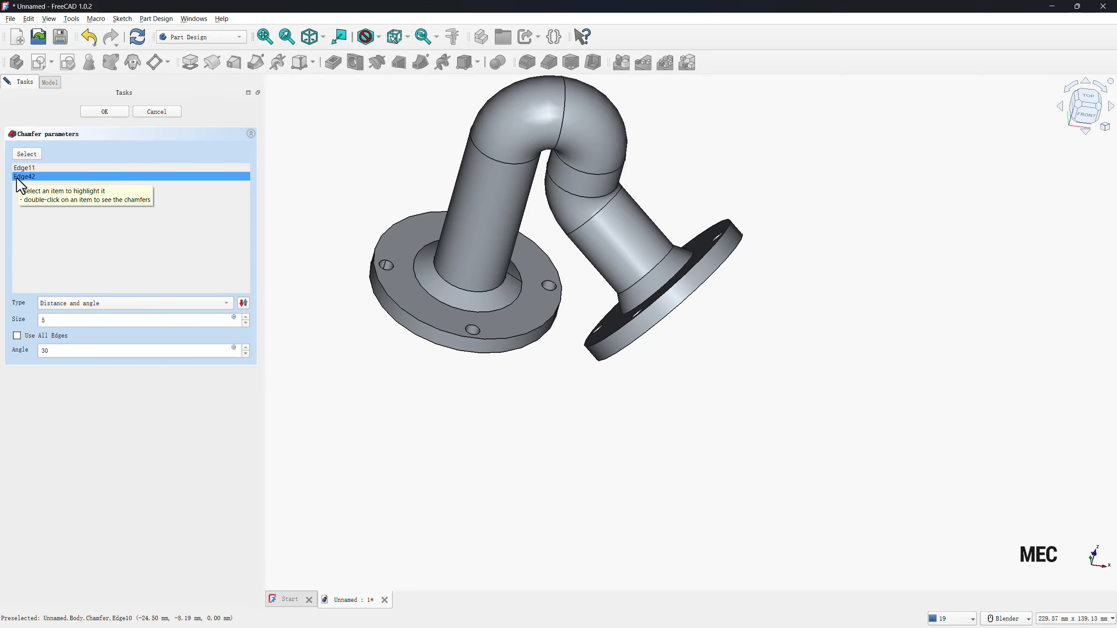
right_click(17, 178)
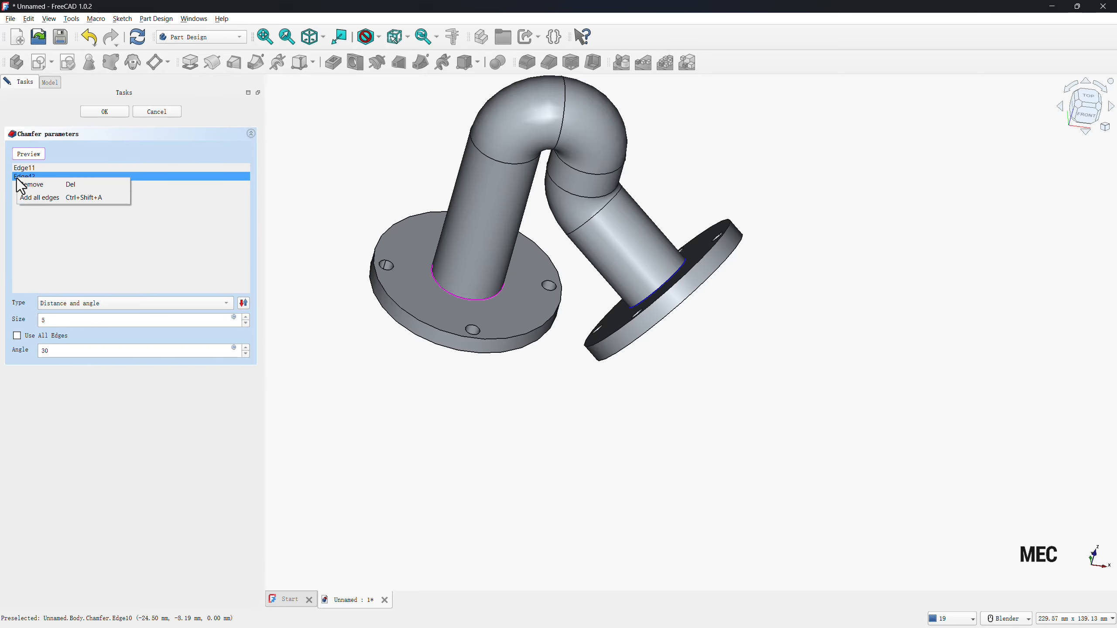
left_click(23, 186)
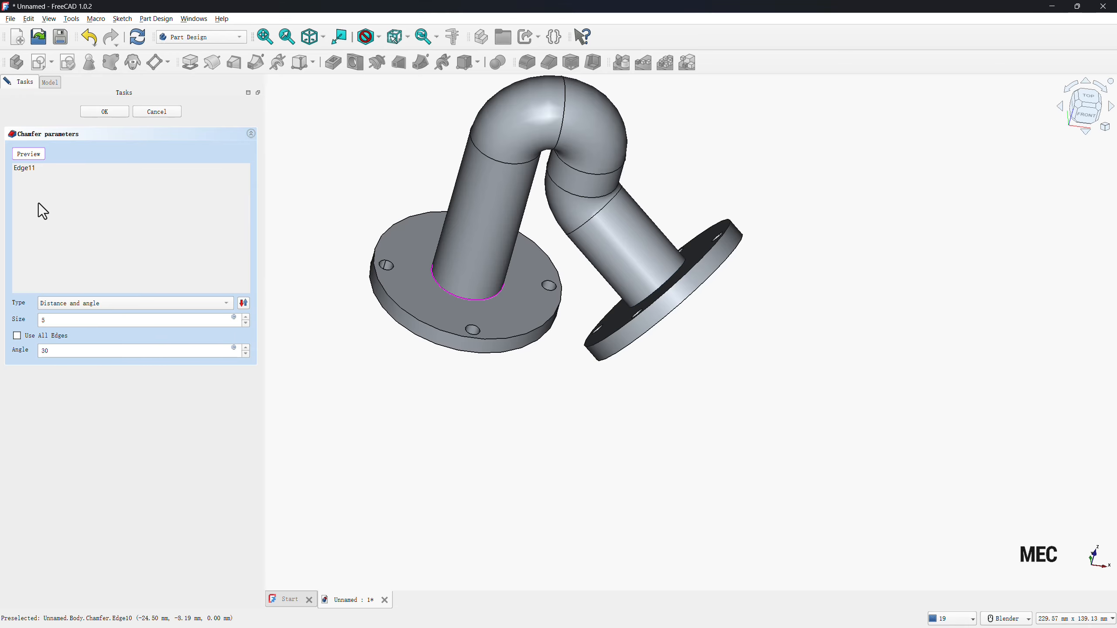
left_click(20, 154)
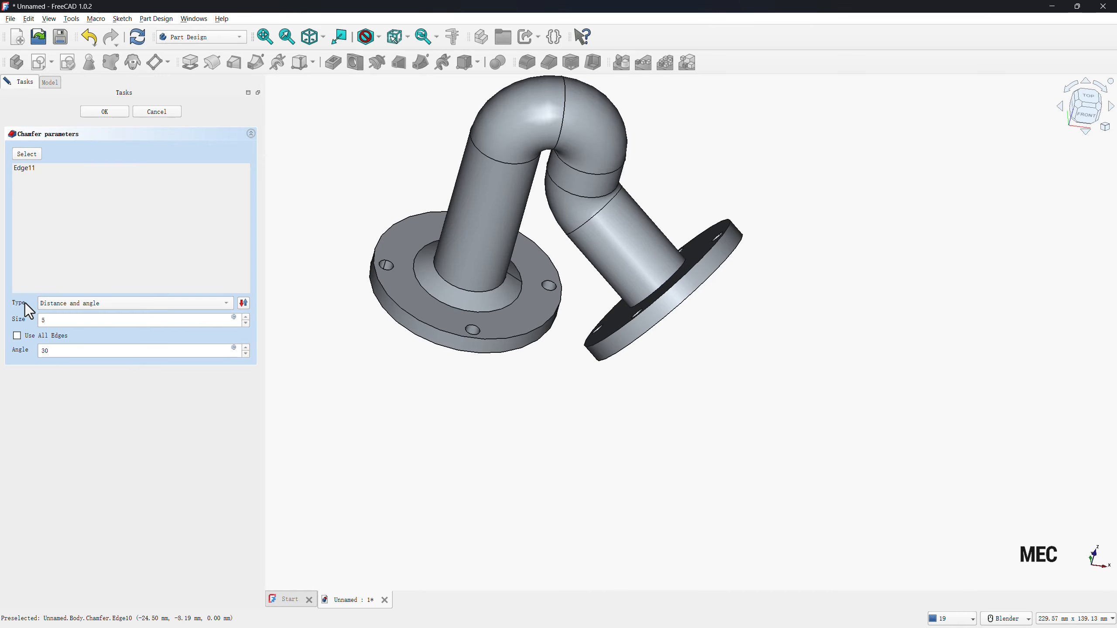
left_click(245, 303)
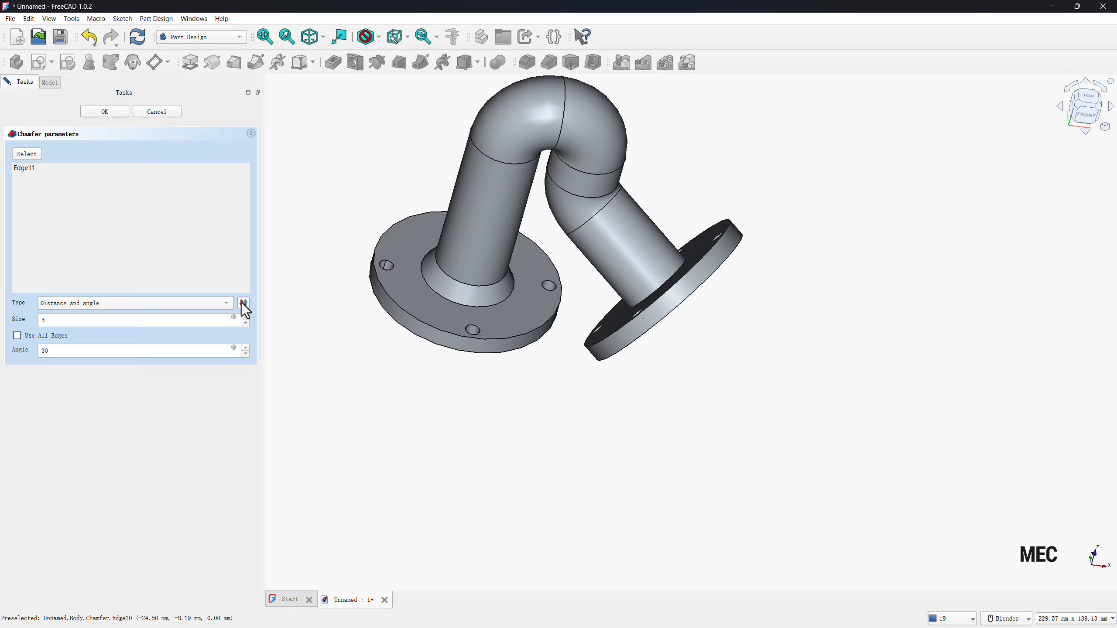
left_click(93, 112)
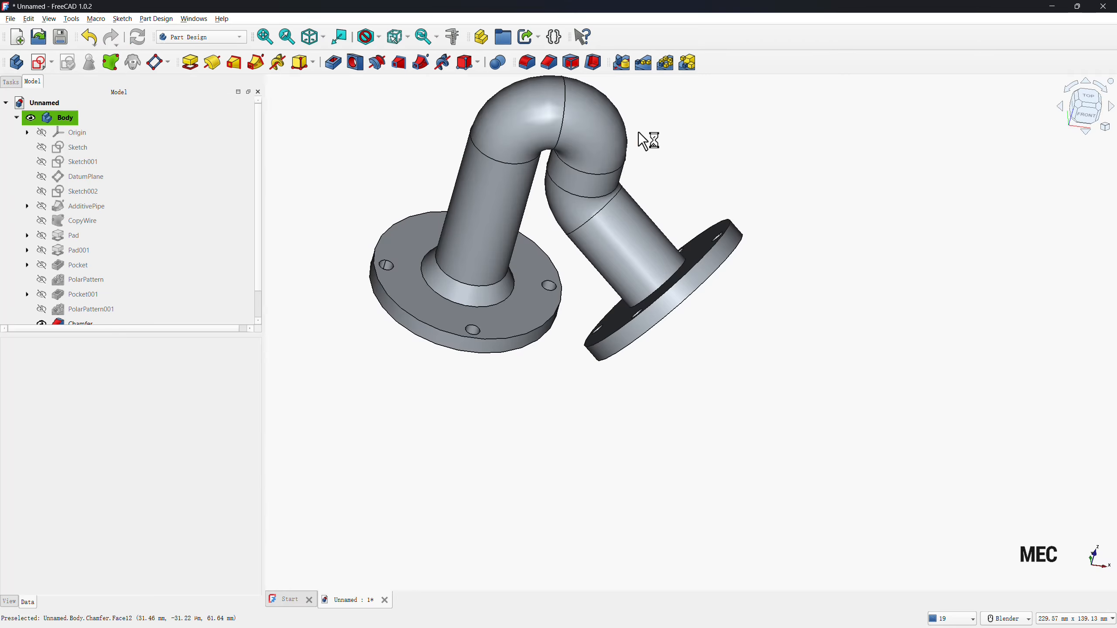
Start a chamfer on the outer circular edge where the pipe meets the angled flange.
left_click(550, 66)
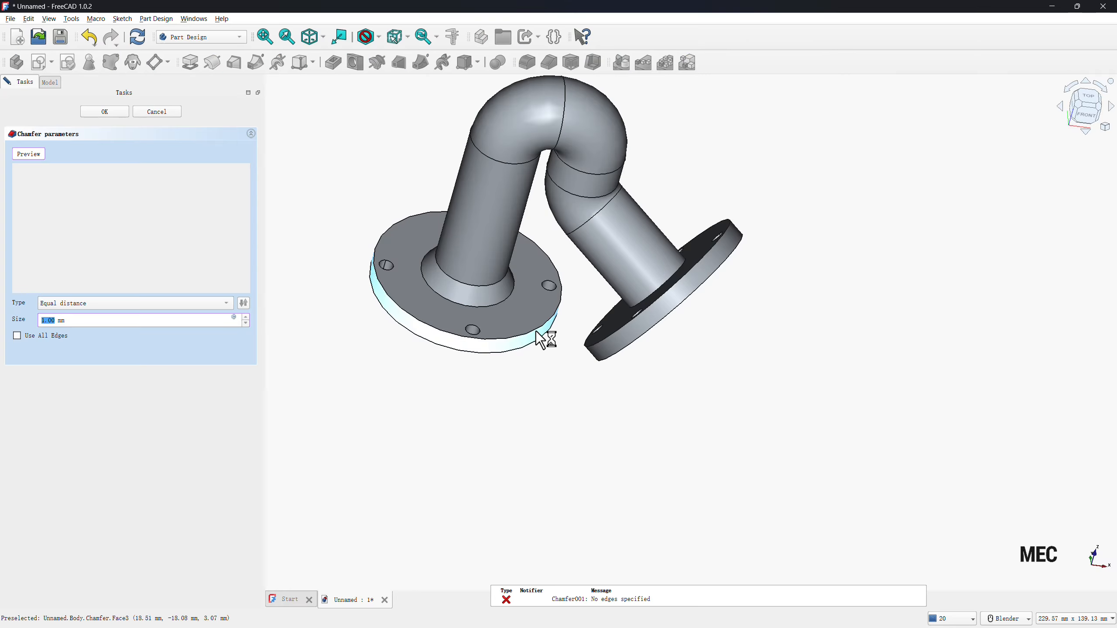
middle_click_drag(541, 331, 632, 292)
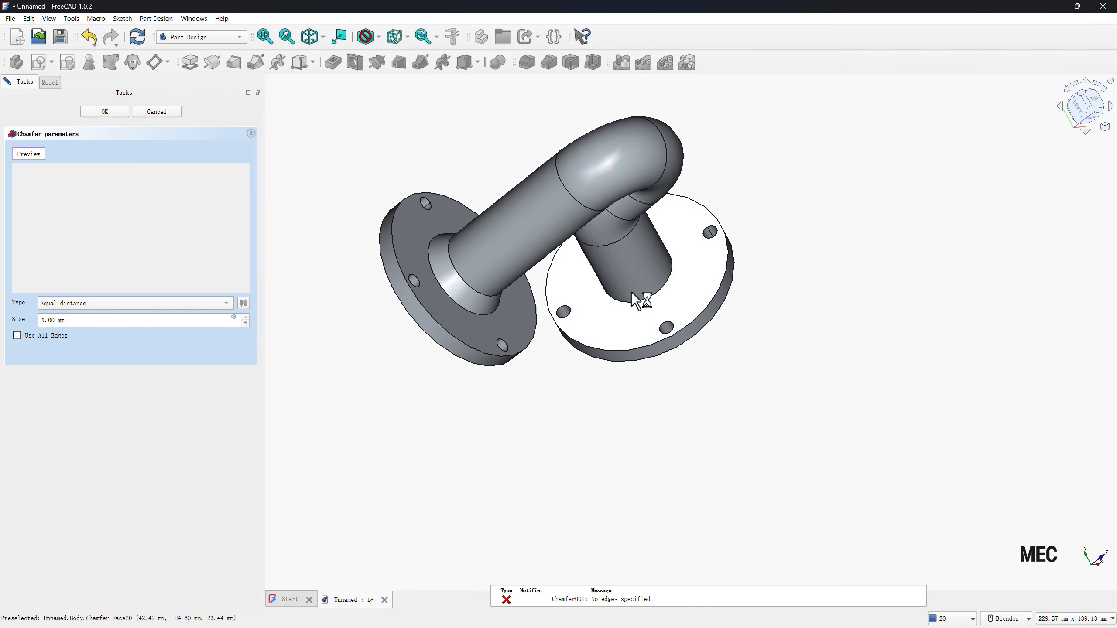
left_click(658, 291)
Set the angled flange joint's chamfer to Distance and angle, with a size of 5 mm and an angle of 30°, and finish it.
left_click(92, 303)
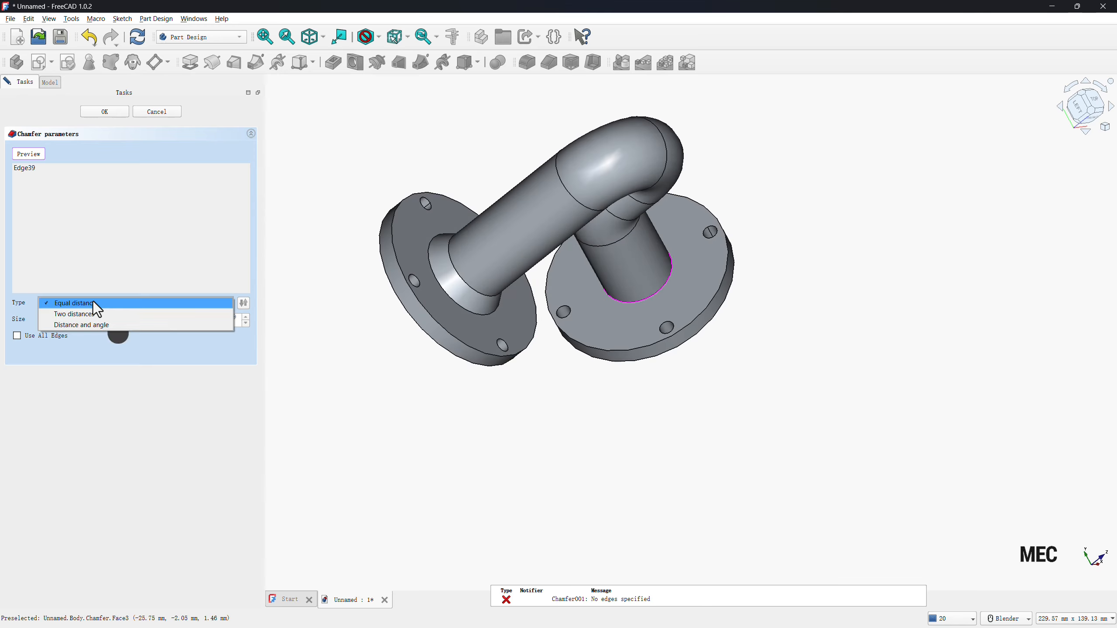
key("Escape")
left_click(82, 322)
left_click_drag(82, 324, 17, 338)
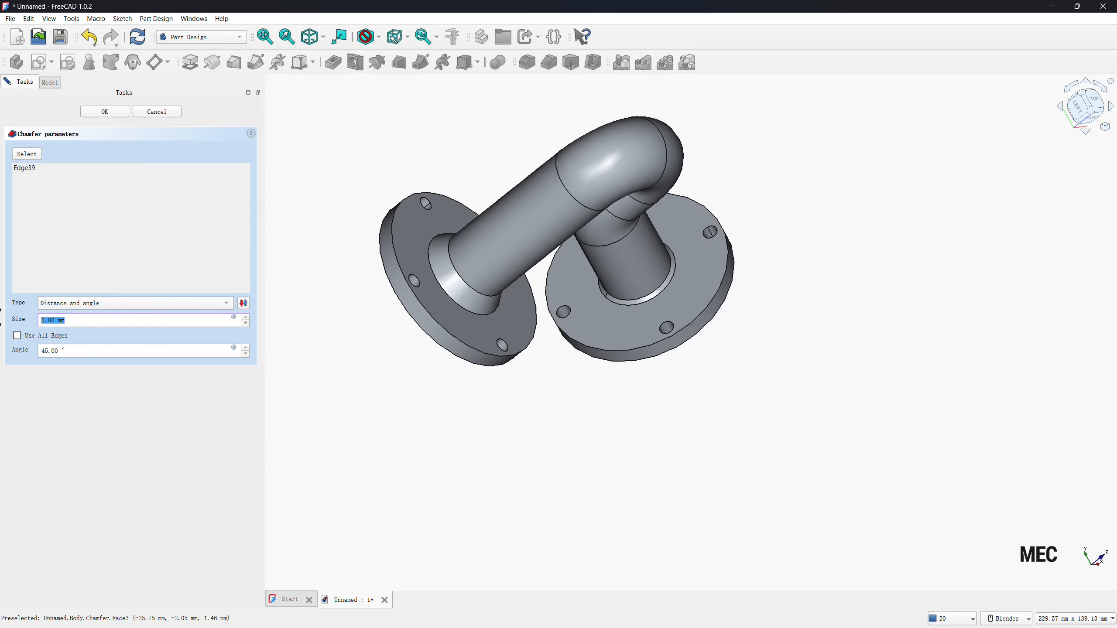
type("5")
type("30")
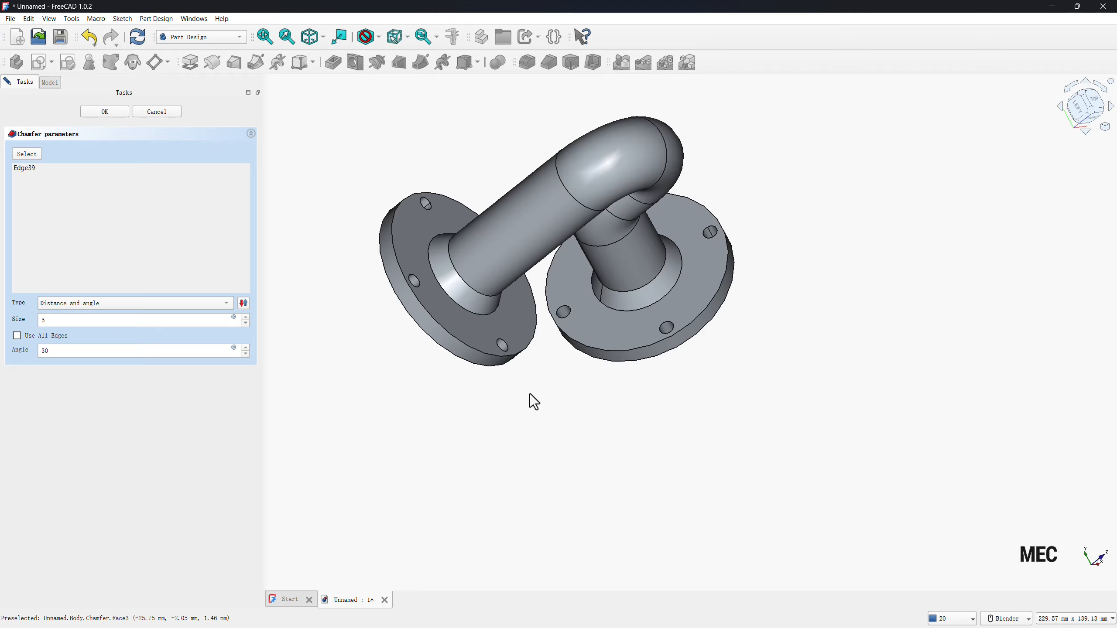
middle_click_drag(530, 395, 476, 338)
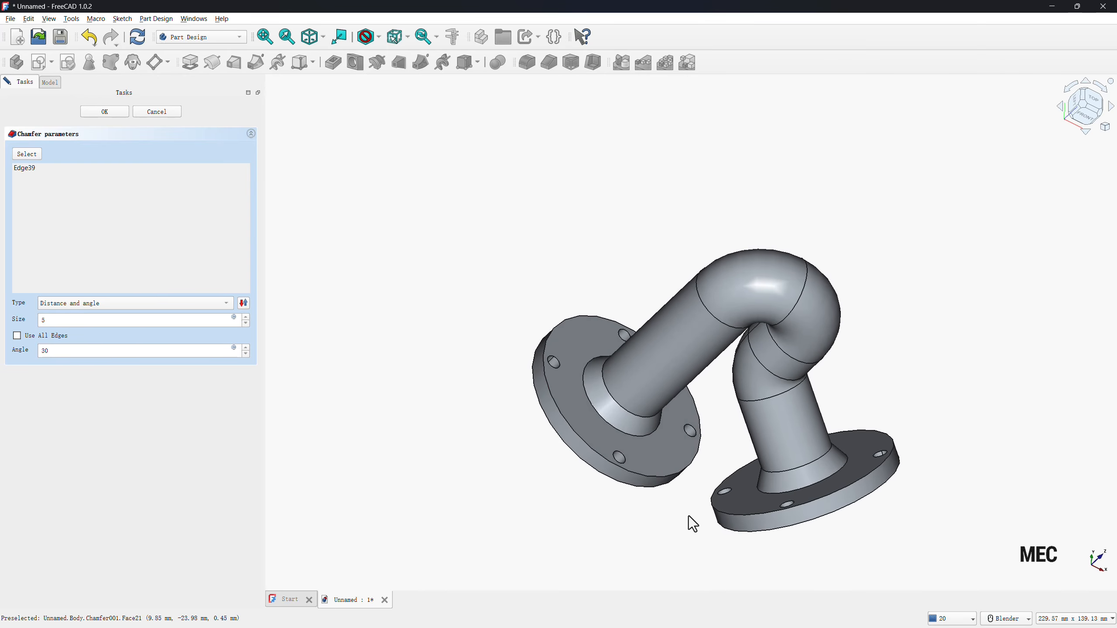
scroll(837, 508, "up", 3)
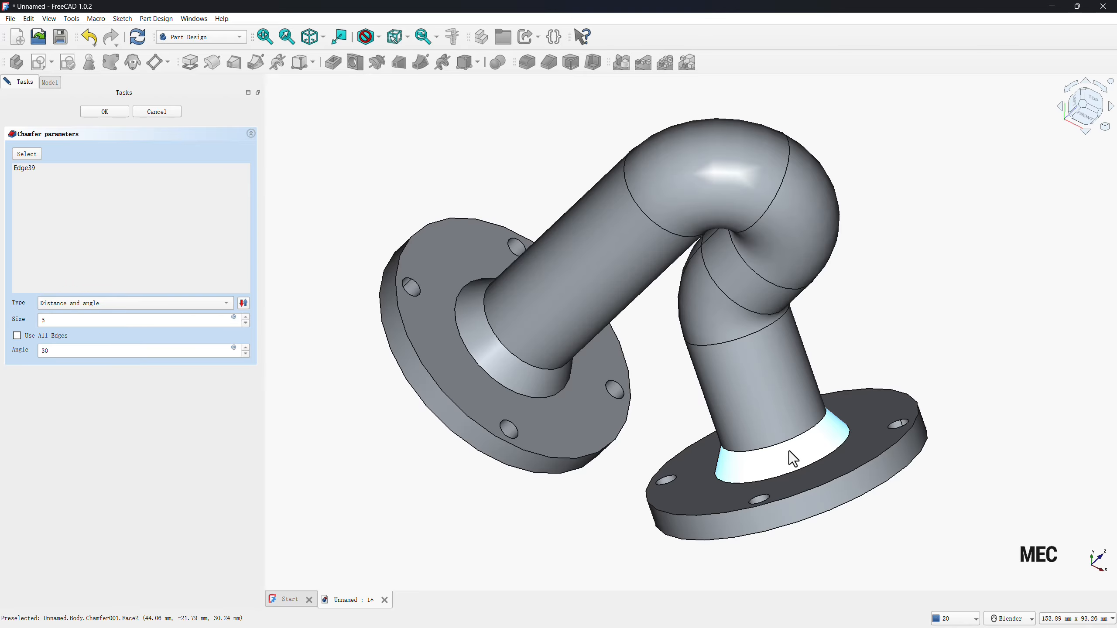
left_click(102, 113)
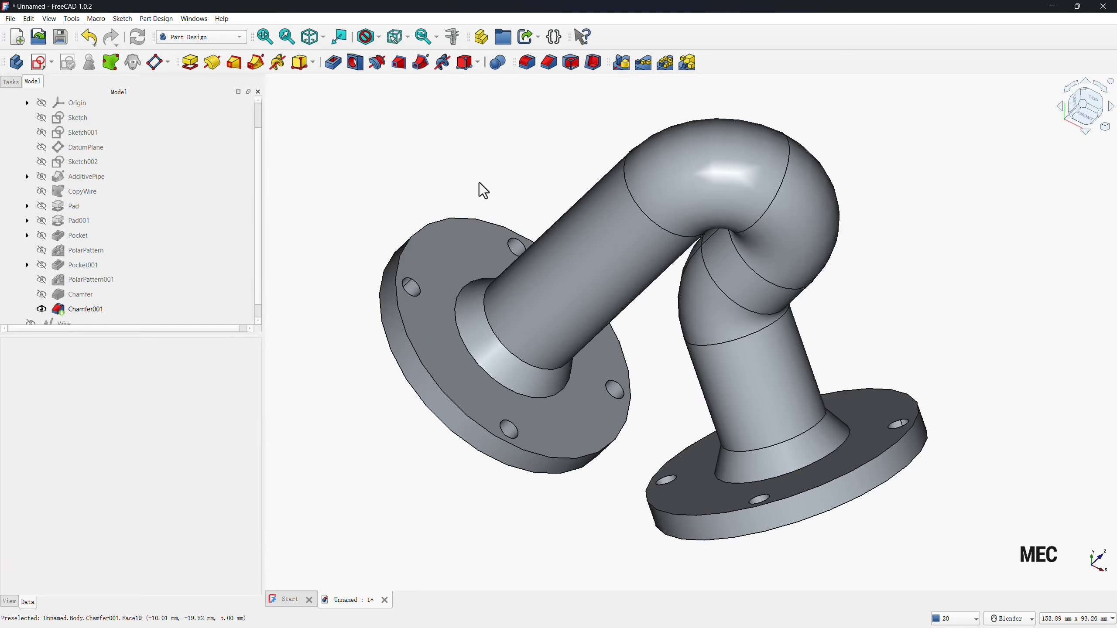
Start a chamfer on the pipe bore's circular edges on the outer faces of both flanges.
scroll(521, 347, "down", 4)
middle_click_drag(521, 350, 470, 339)
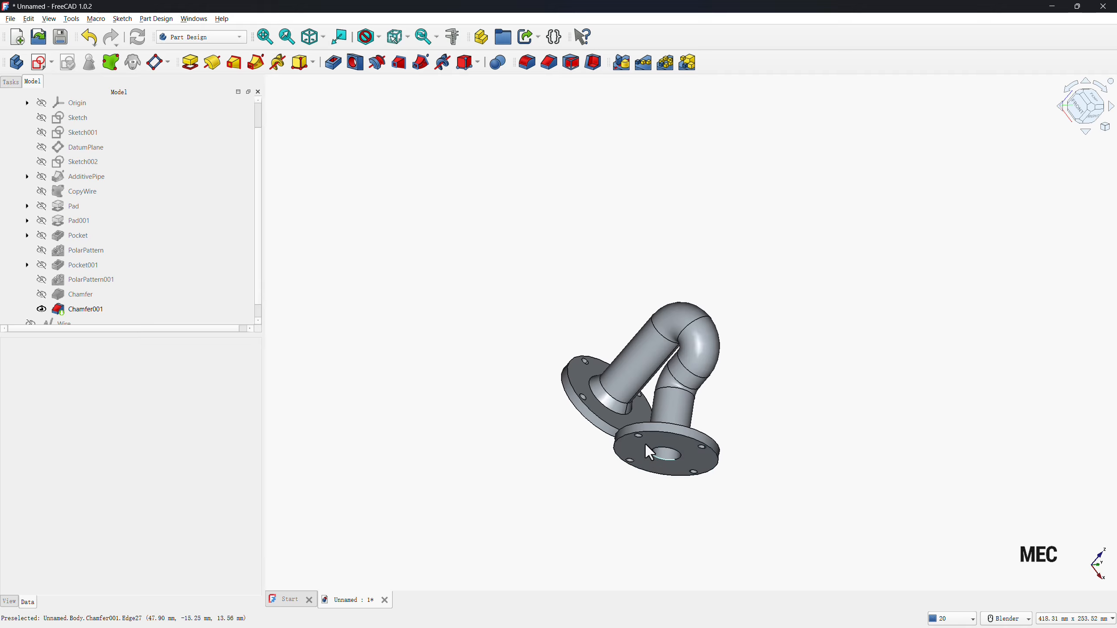
left_click(548, 65)
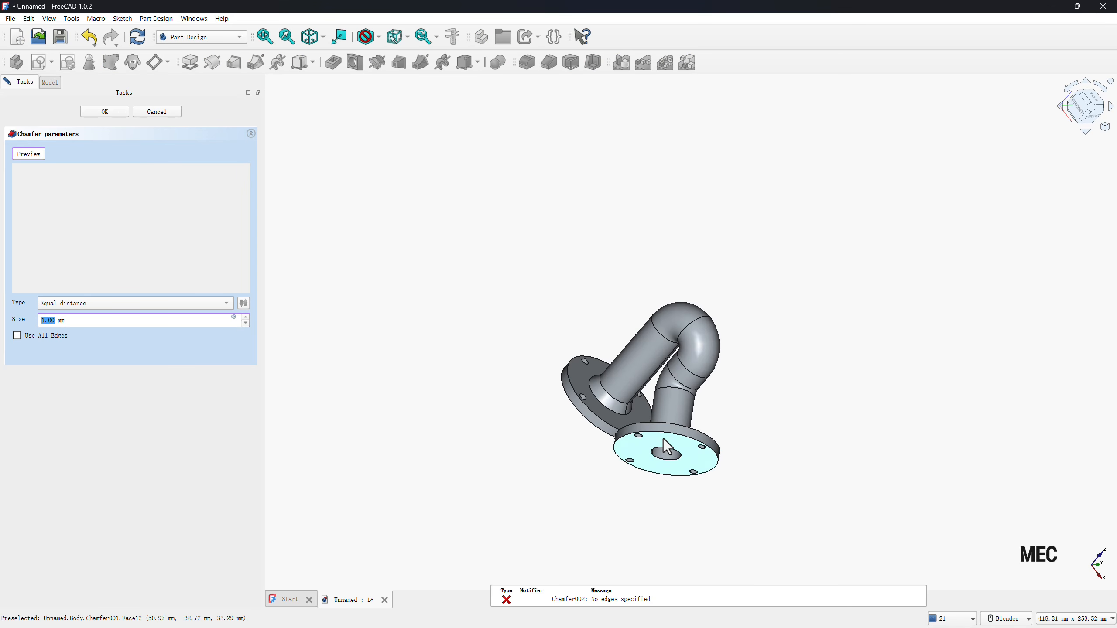
left_click(673, 468)
middle_click_drag(490, 429, 677, 352)
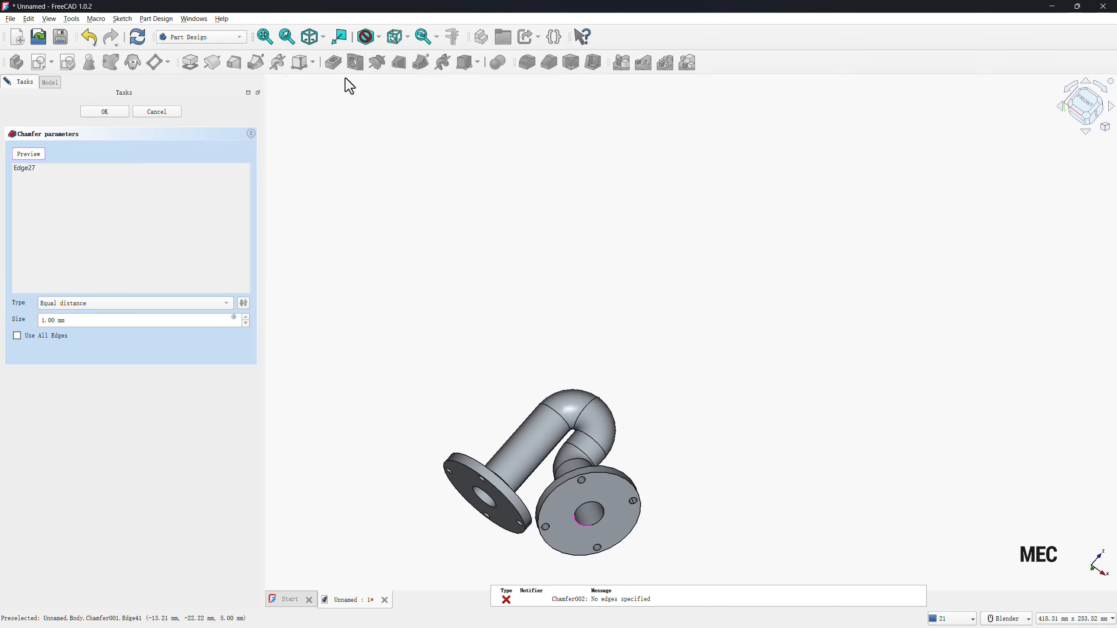
left_click(266, 39)
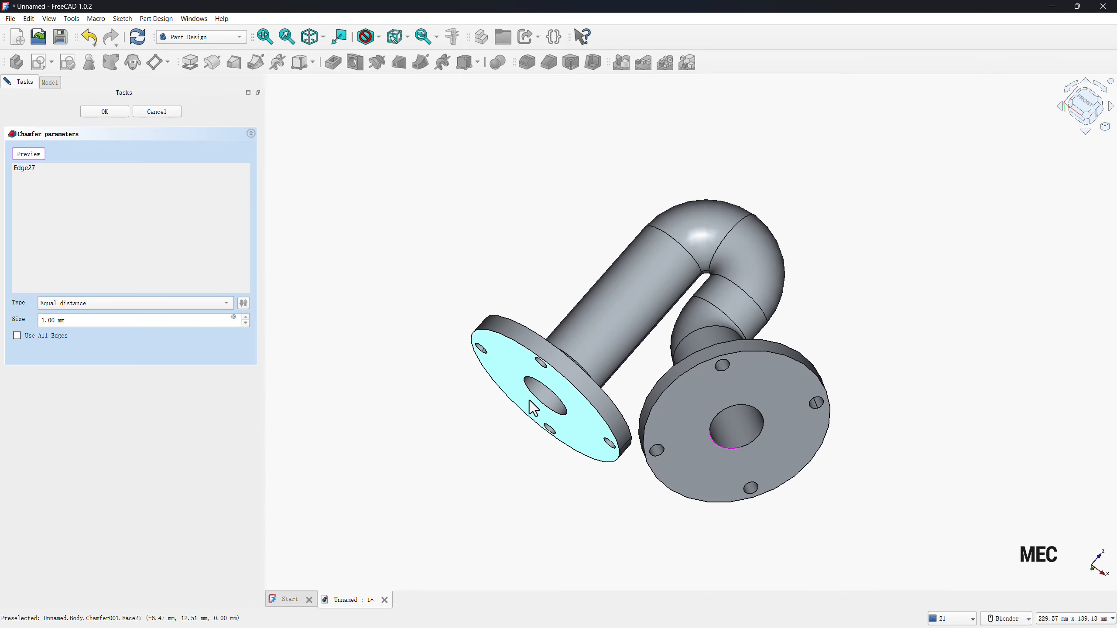
left_click(528, 391)
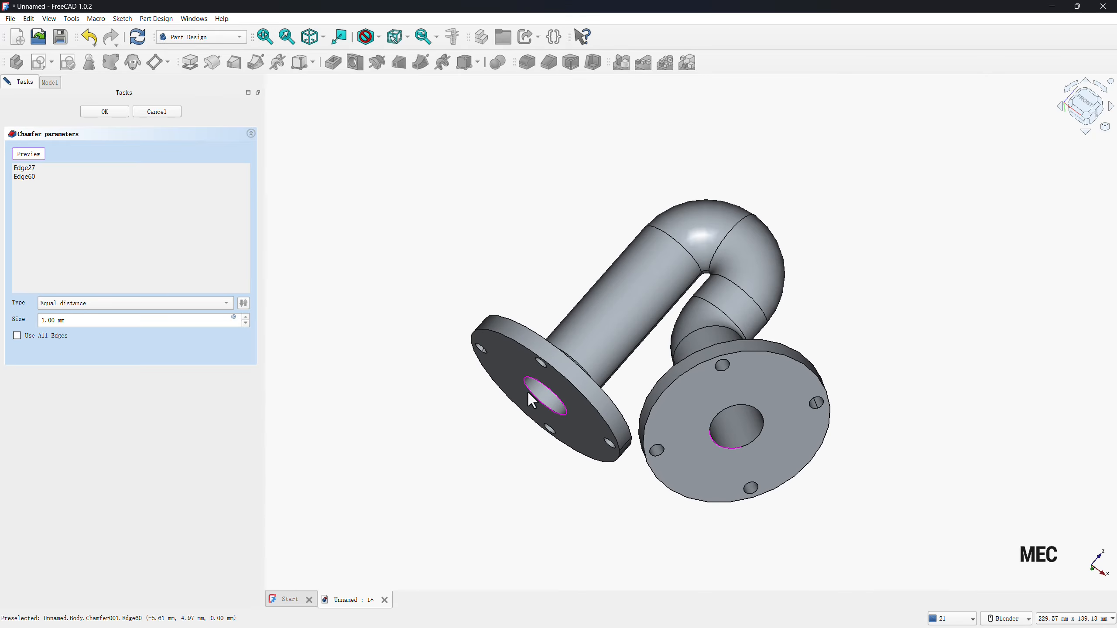
Set the bore chamfer type to Distance and angle, with a size of 10 mm and an angle of 30°.
left_click(86, 303)
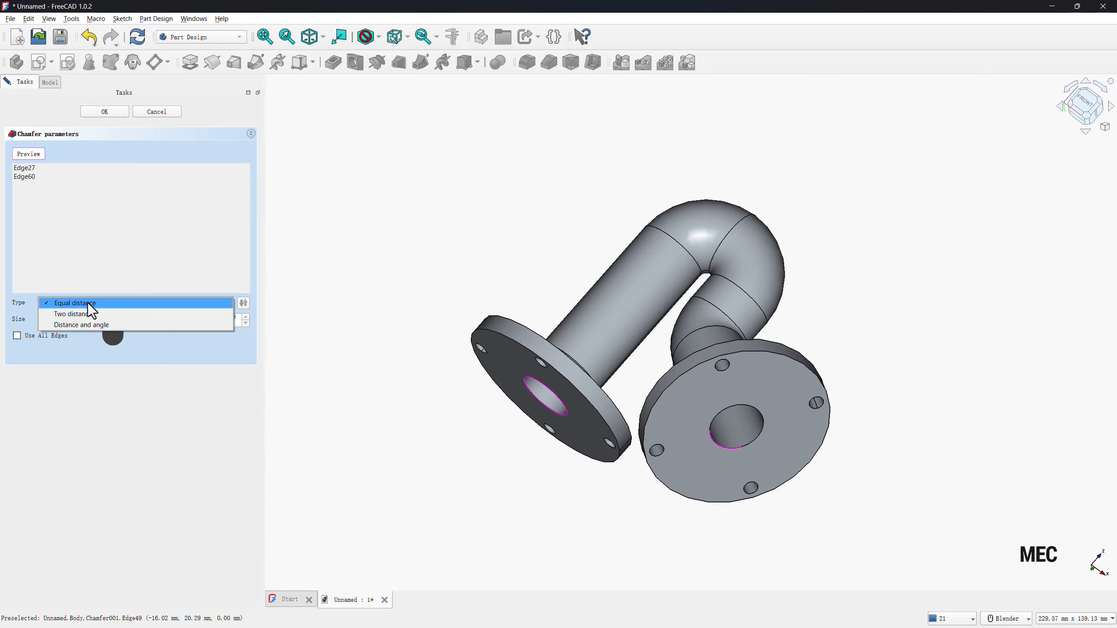
left_click(86, 325)
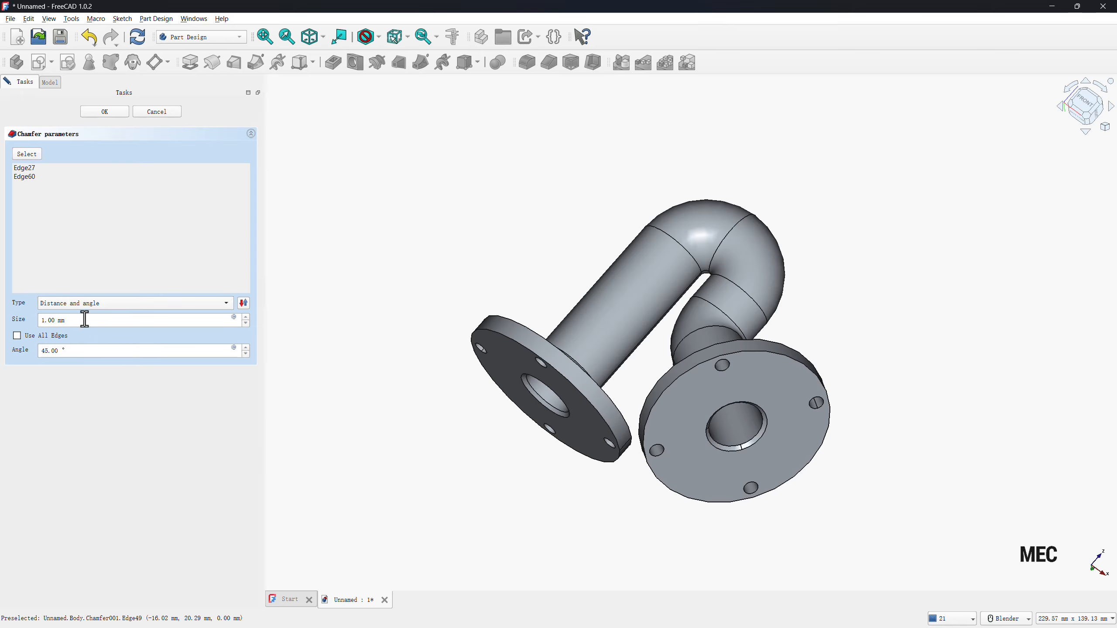
left_click_drag(85, 318, 13, 331)
type("10")
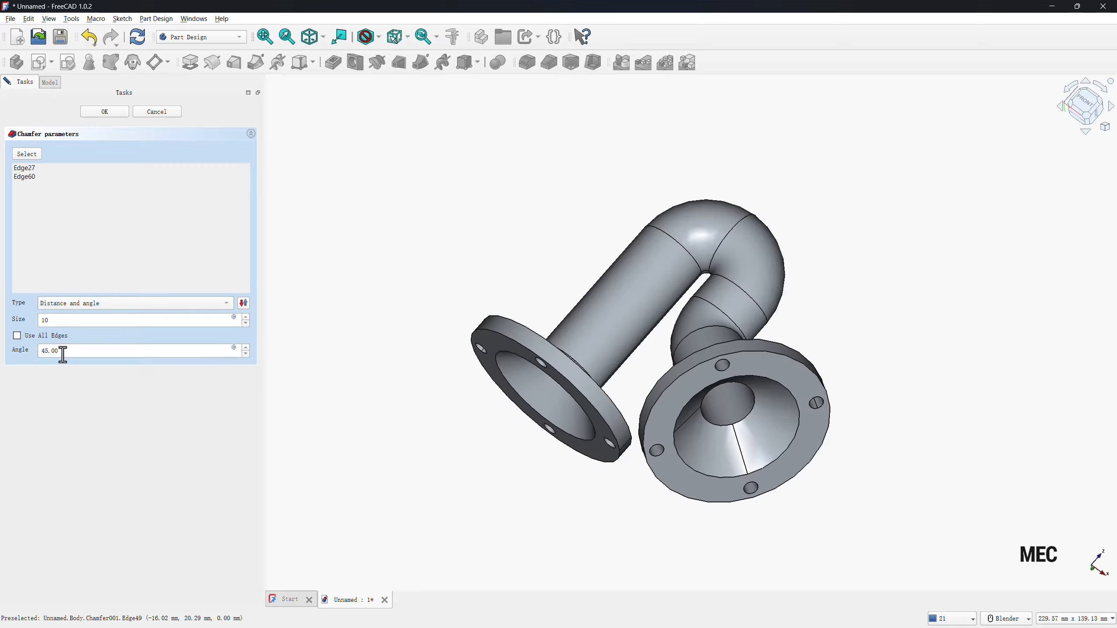
left_click_drag(63, 355, 41, 415)
type("30")
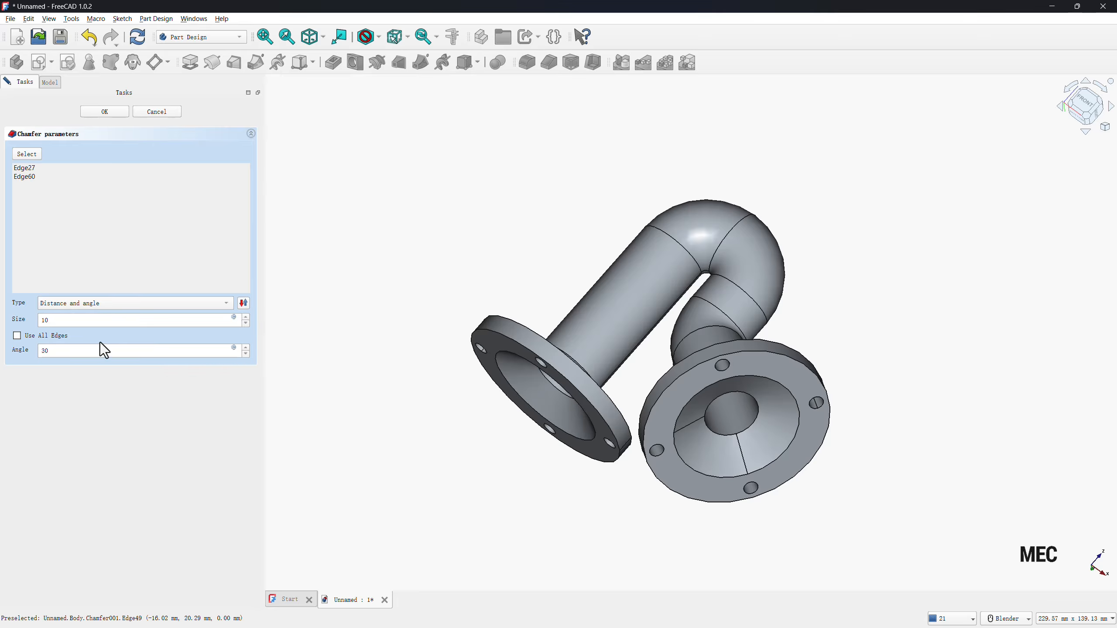
Flip the direction of the bore chamfer and finish it.
left_click(244, 302)
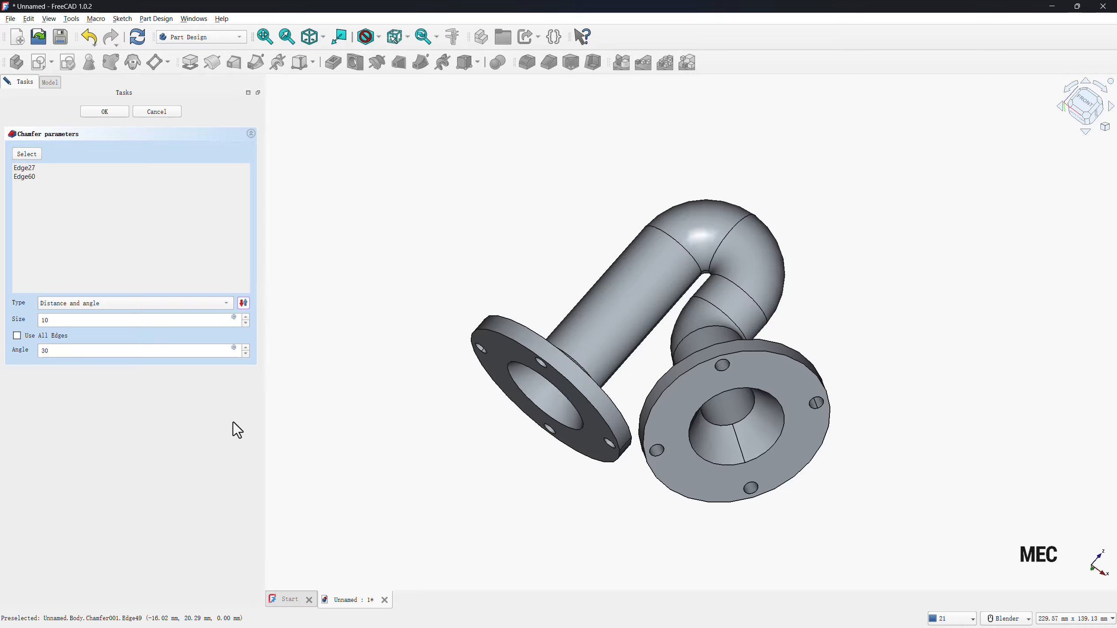
middle_click_drag(462, 487, 559, 456)
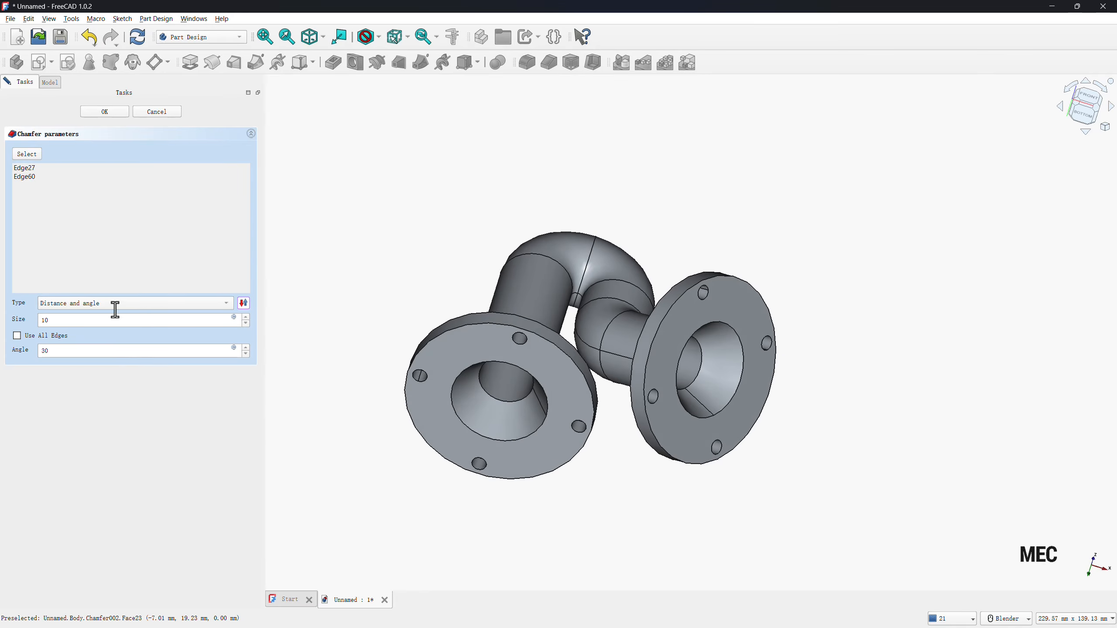
left_click(115, 115)
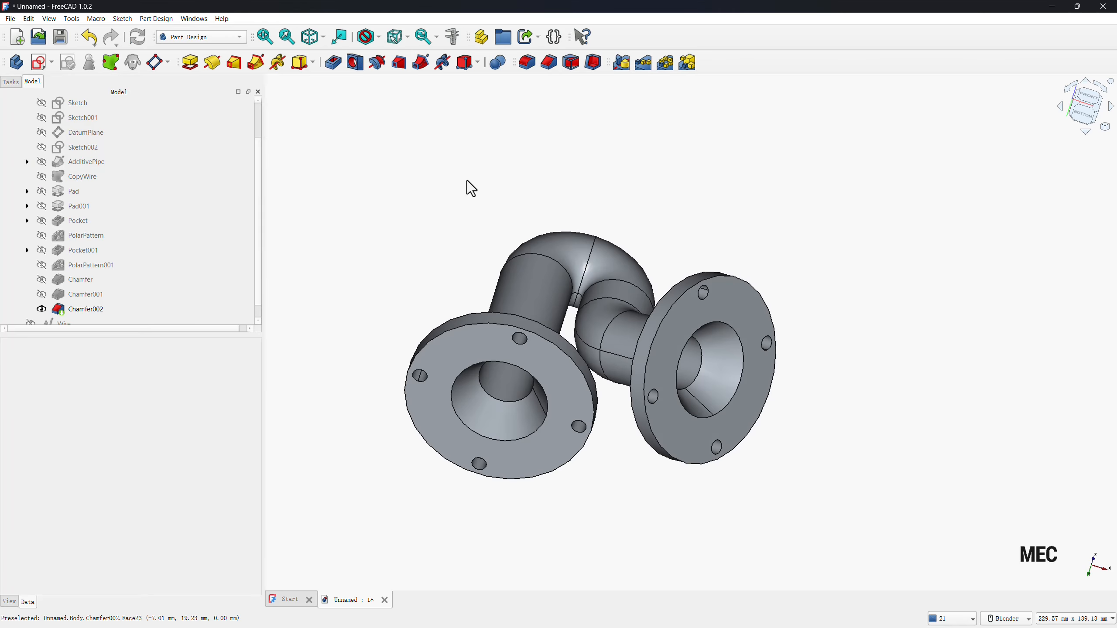
Start a datum plane attached to the body's XY-plane.
middle_click_drag(642, 174, 594, 240)
scroll(594, 241, "down", 5)
middle_click_drag(569, 324, 578, 182)
scroll(580, 180, "up", 3)
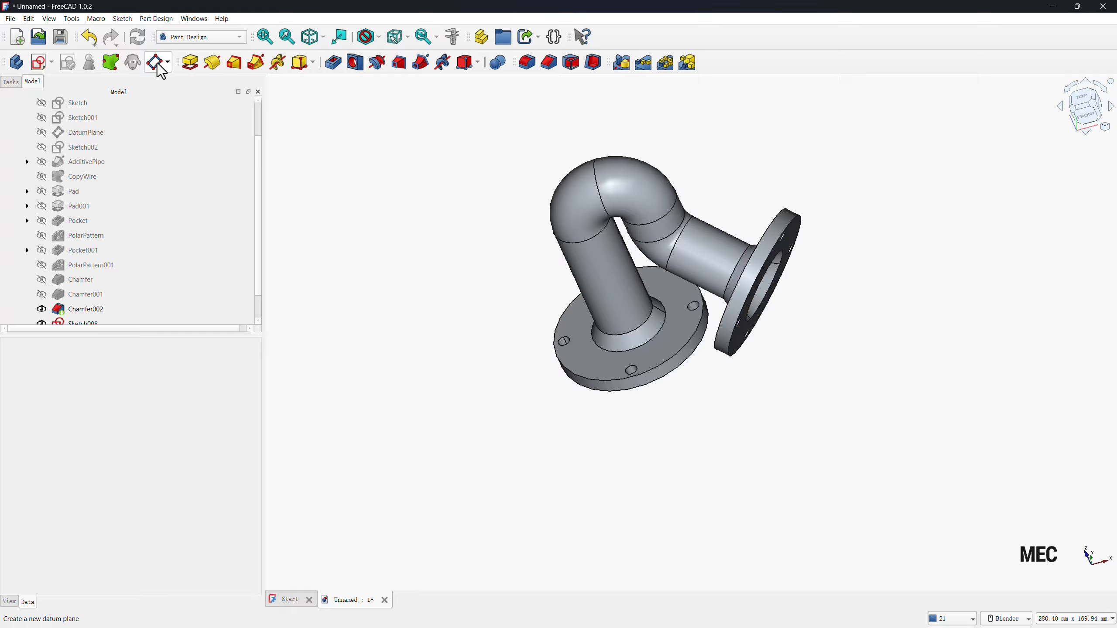
left_click(157, 63)
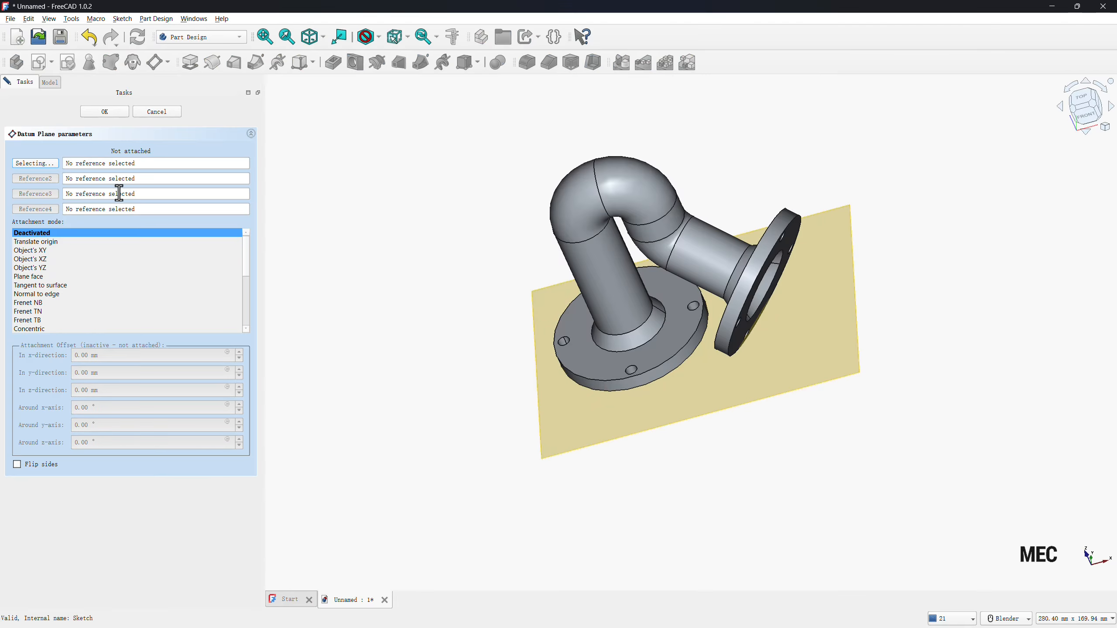
left_click(50, 83)
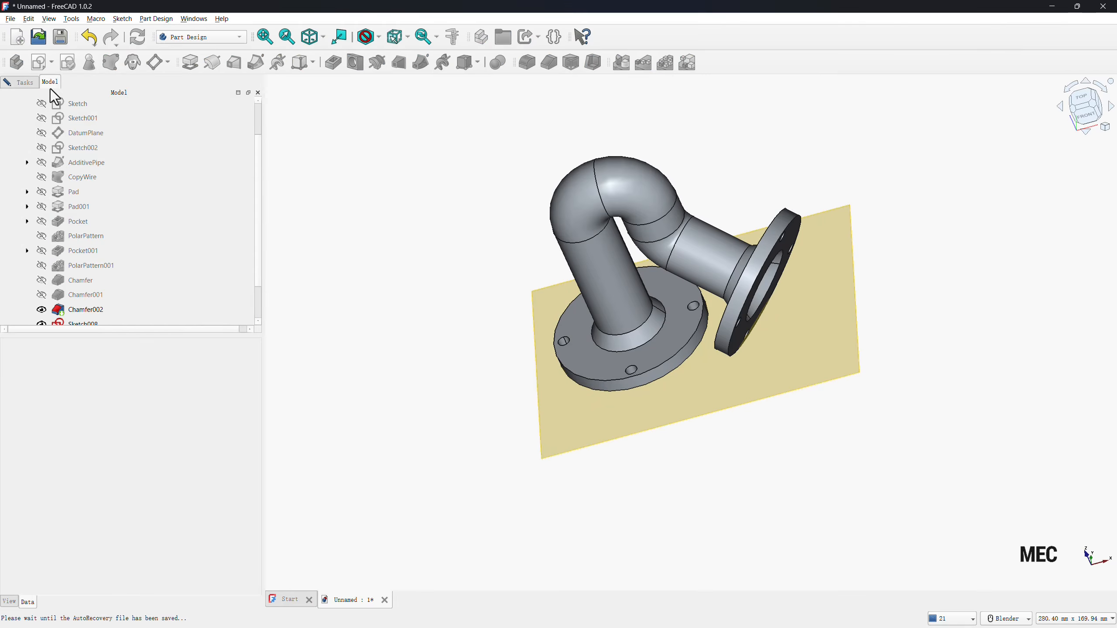
scroll(96, 163, "up", 3)
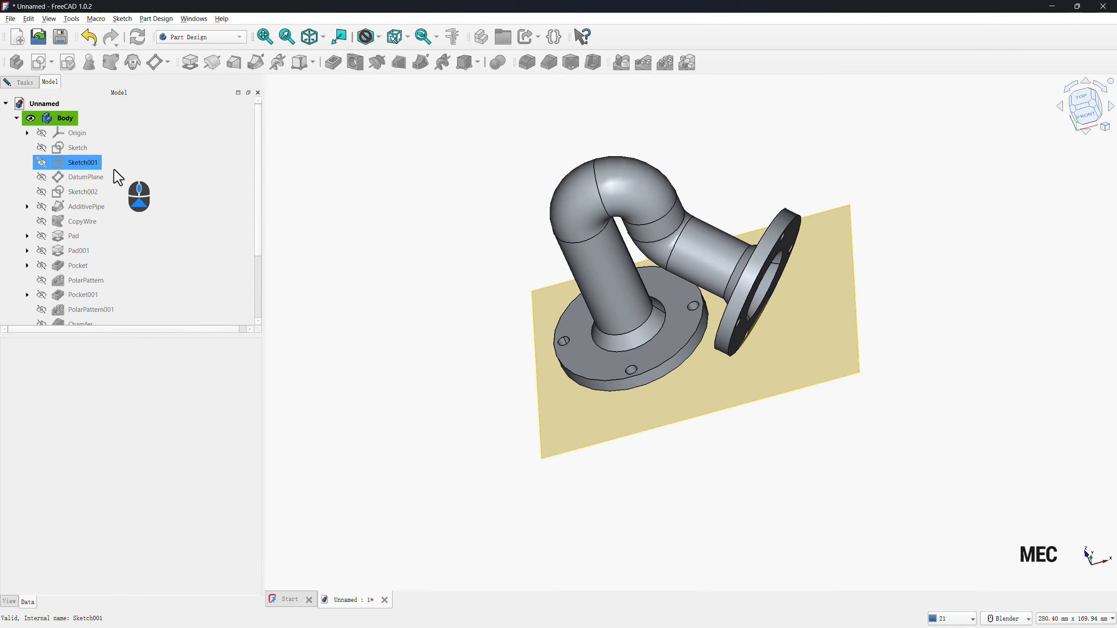
left_click(27, 133)
left_click(84, 193)
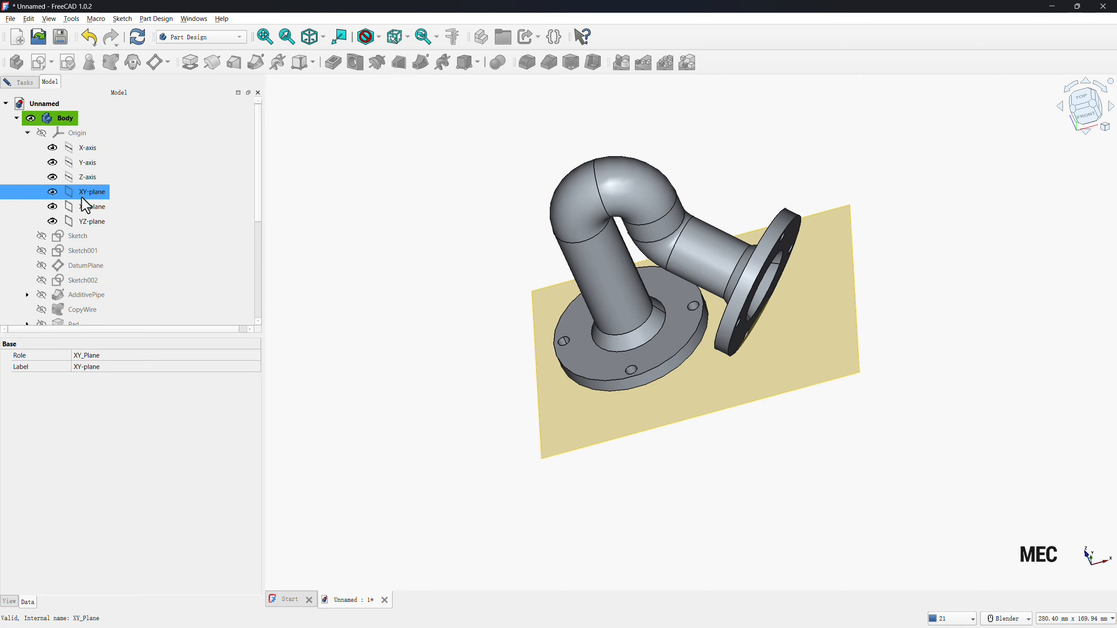
left_click(23, 83)
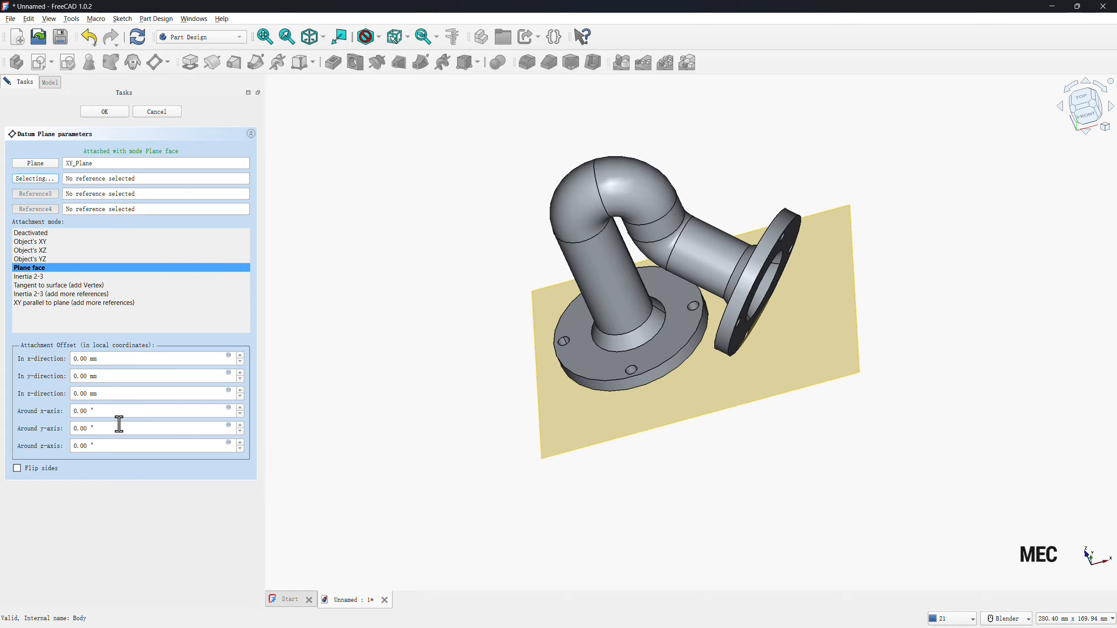
Offset the datum plane 78 mm in the z-direction, finish it and collapse the Origin group.
double_click(83, 394)
type("78")
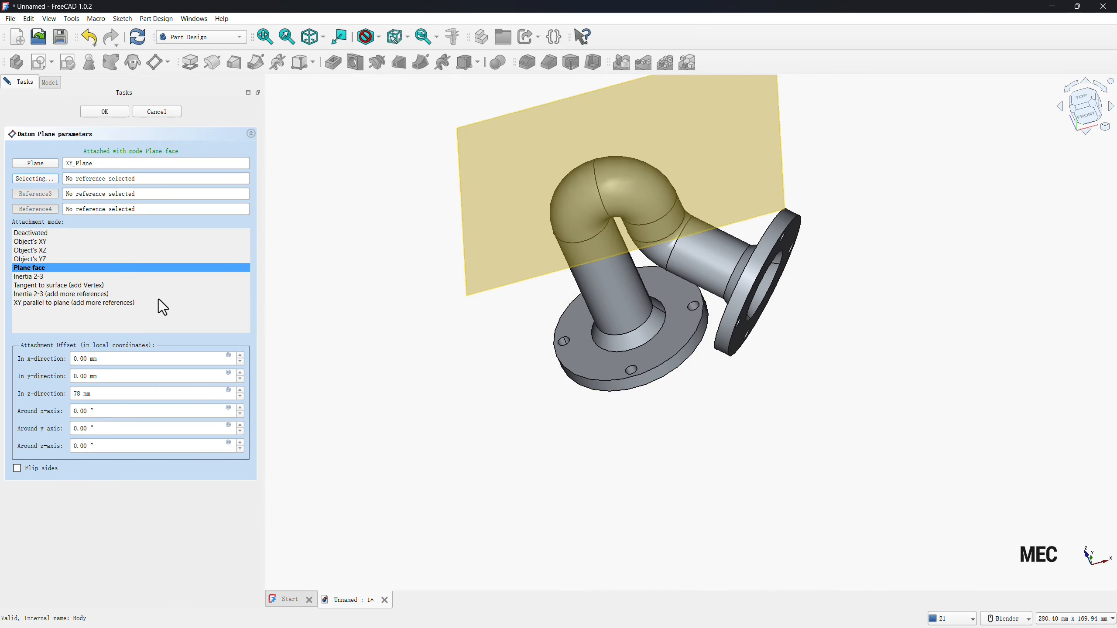
left_click(108, 112)
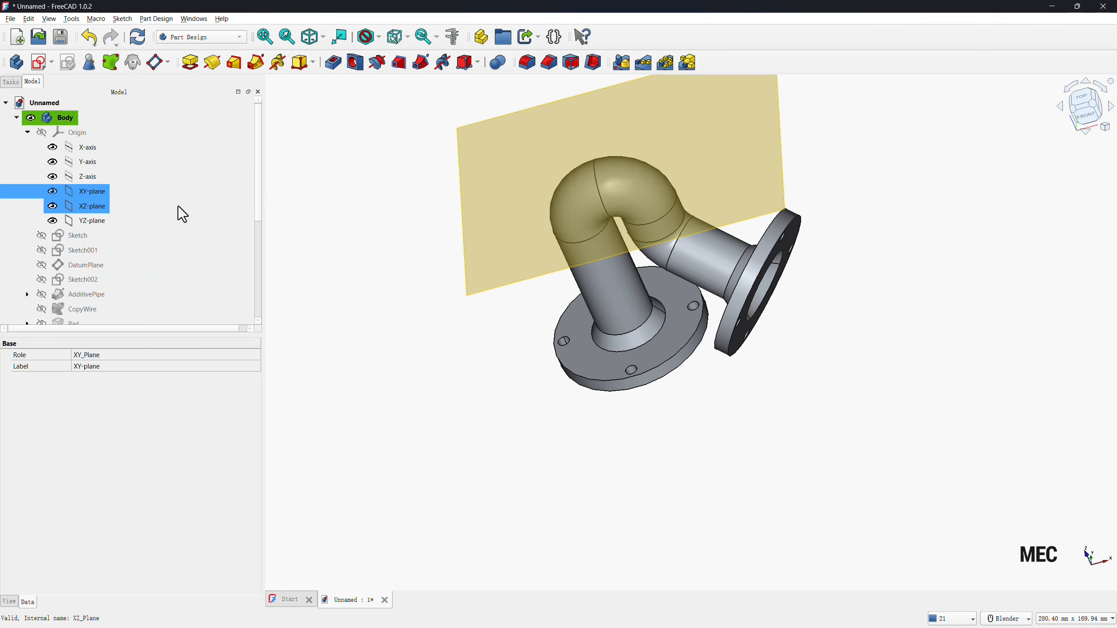
left_click(28, 133)
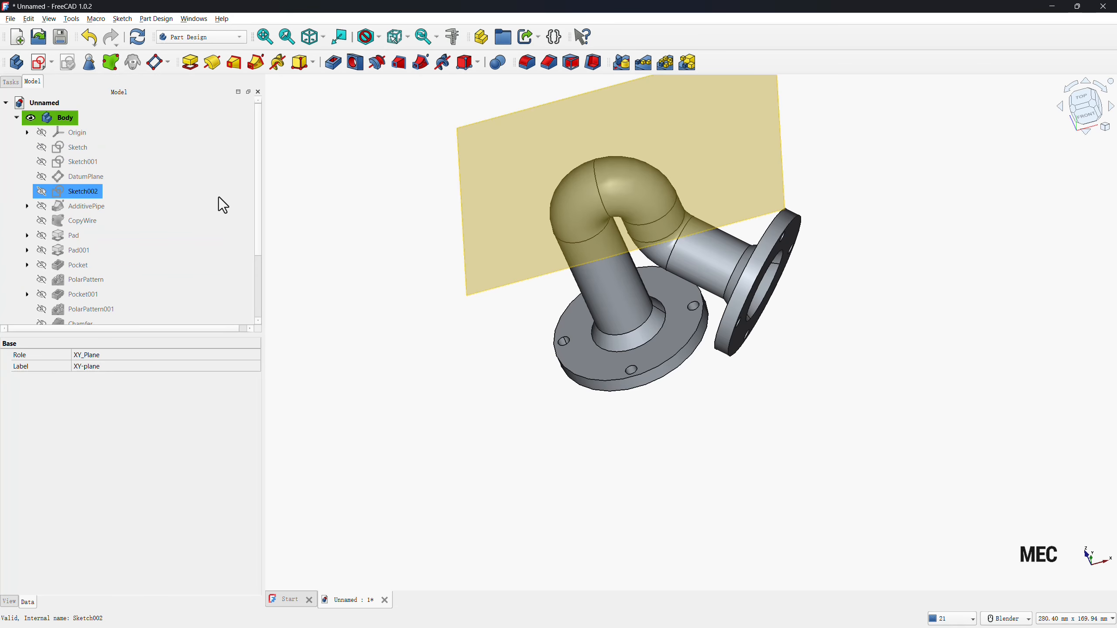
Start a new sketch on the datum plane at the top of the pipe bend.
left_click(479, 237)
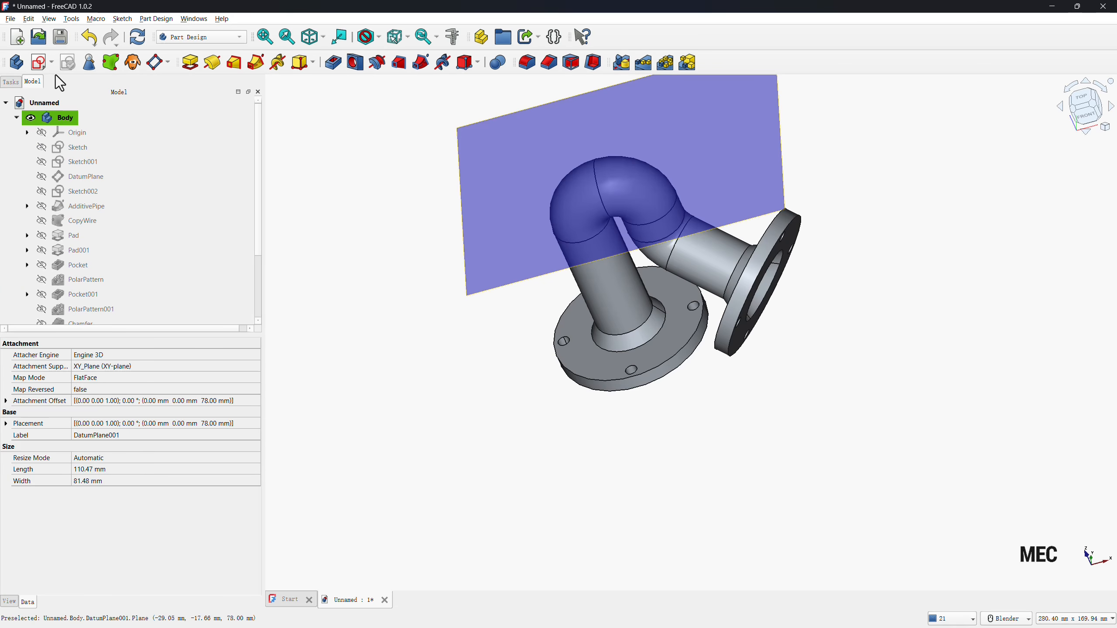
left_click(41, 63)
scroll(506, 323, "down", 5)
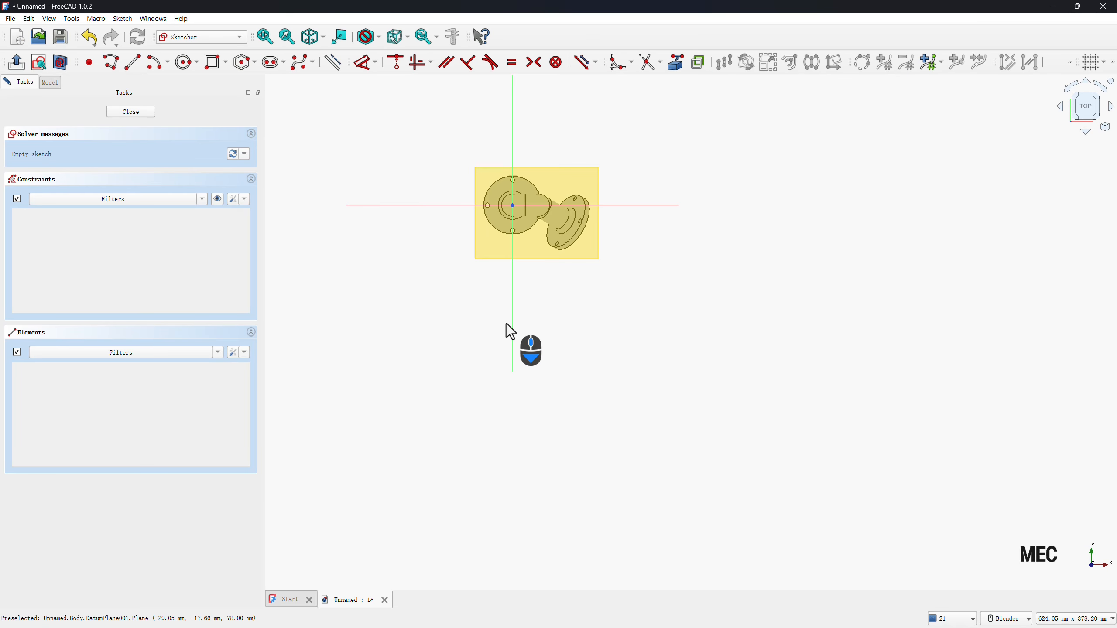
scroll(473, 169, "up", 5)
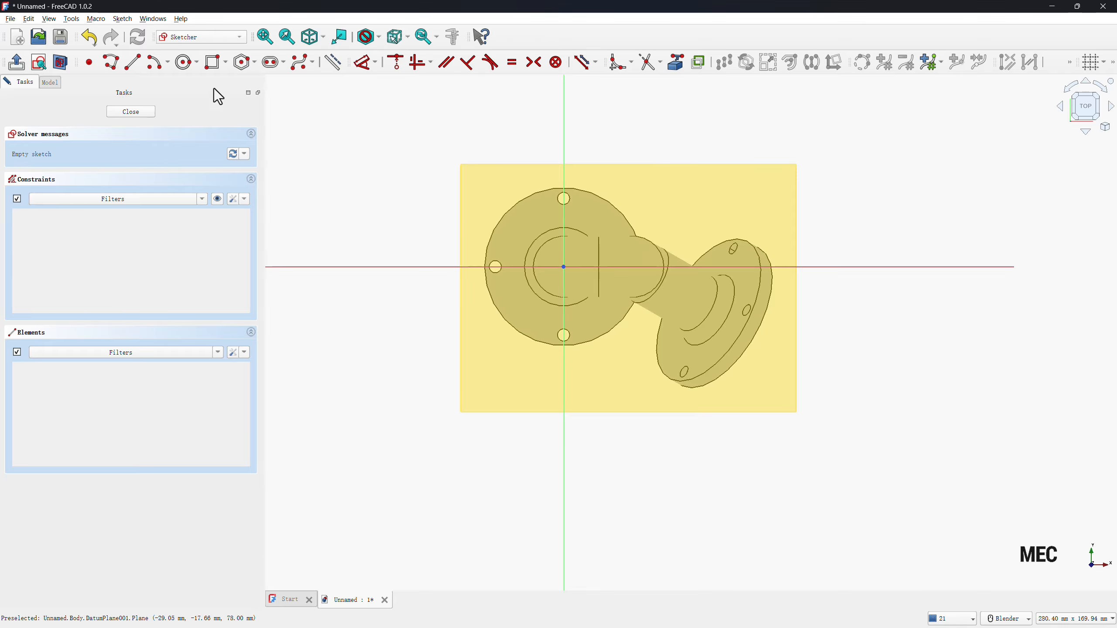
Sketch a circle just above the horizontal axis, slightly to the right of the origin.
left_click(186, 62)
left_click(591, 248)
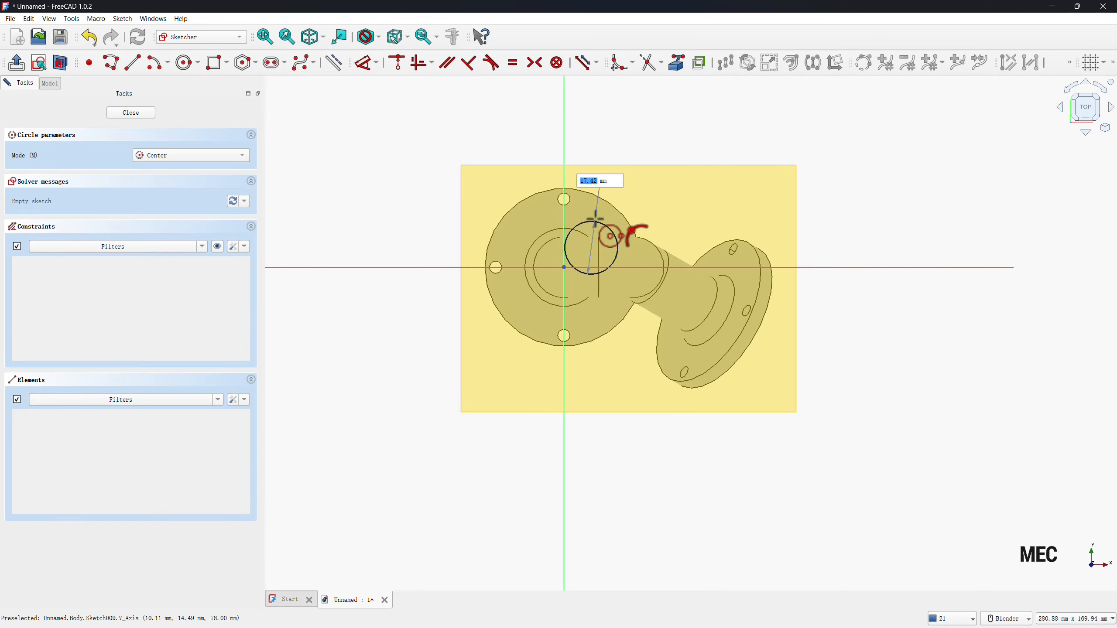
left_click(578, 222)
right_click(418, 371)
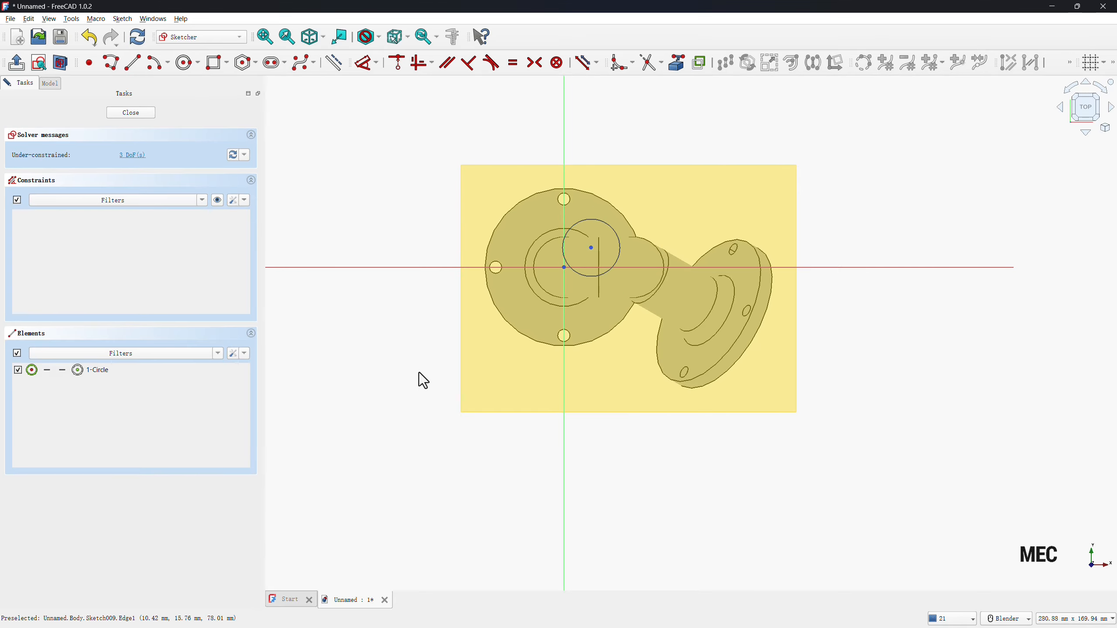
Constrain the circle's center onto the horizontal axis and set its diameter to 8 mm.
left_click(592, 248)
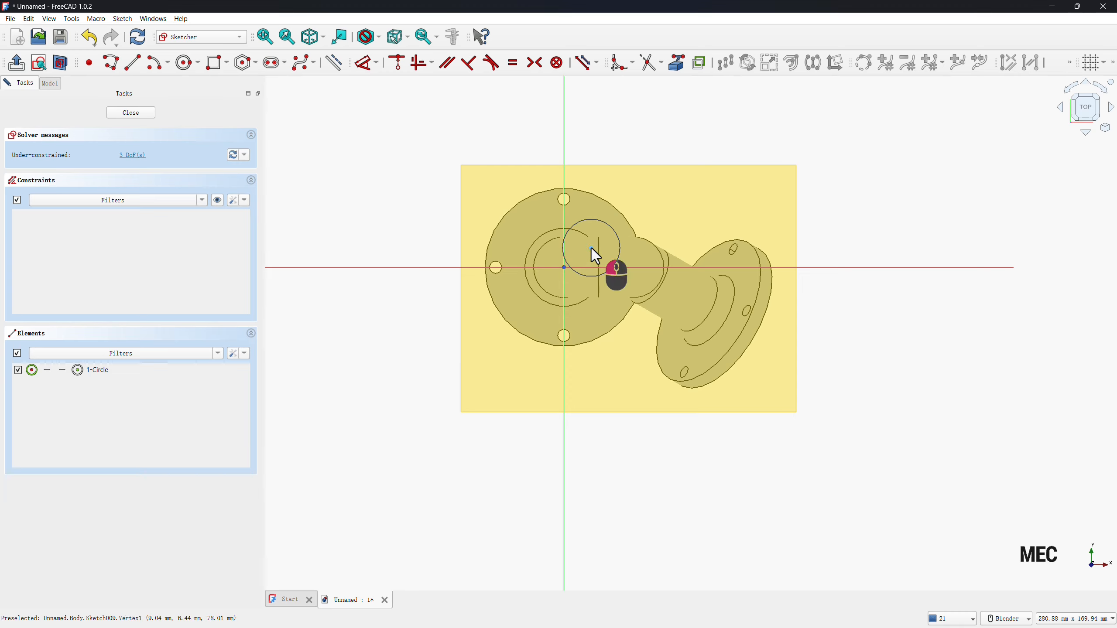
left_click(627, 267)
key("c")
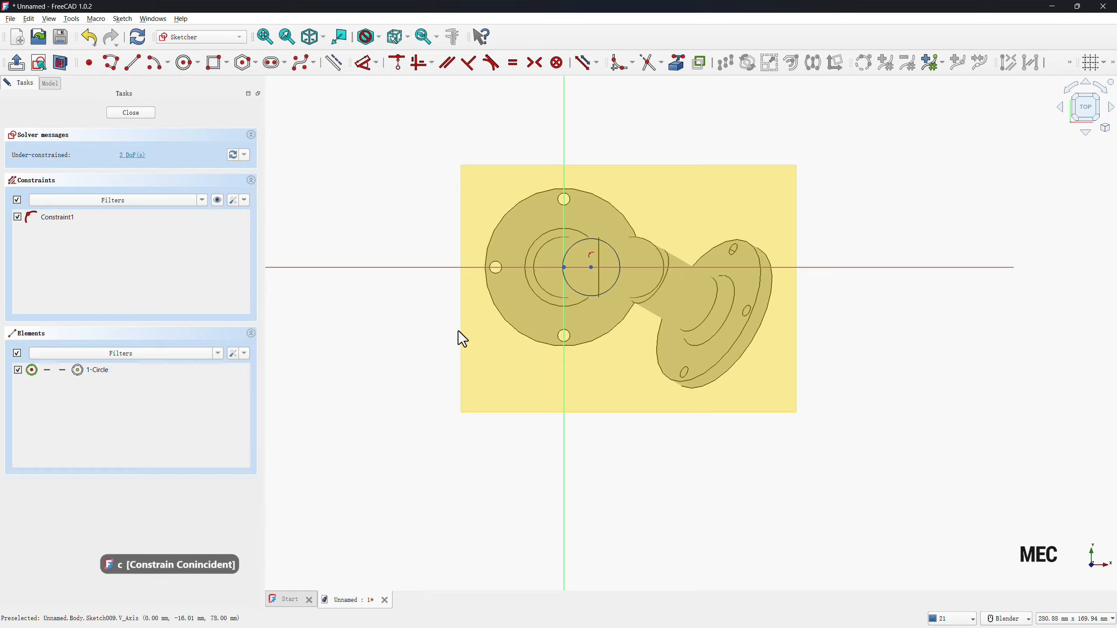
key("d")
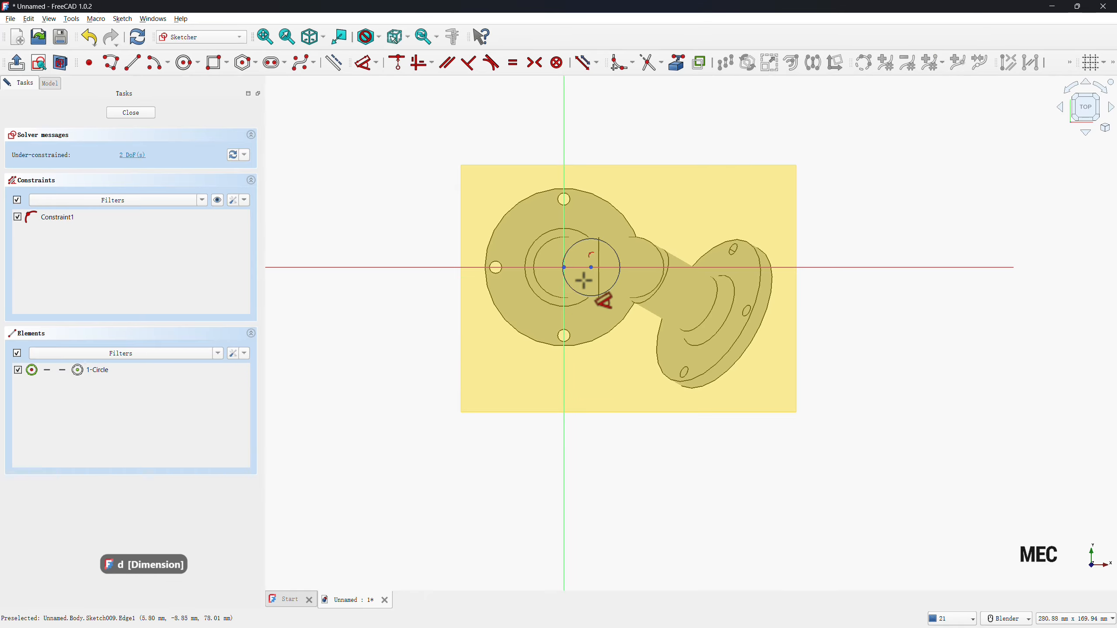
left_click(581, 293)
left_click(621, 369)
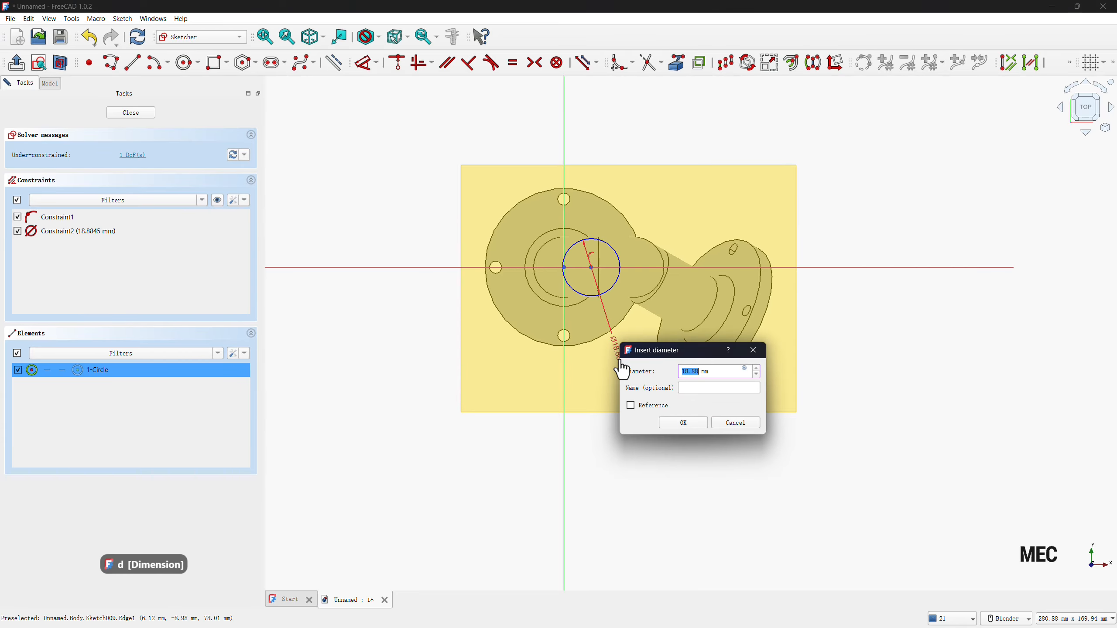
type("8")
key("Return")
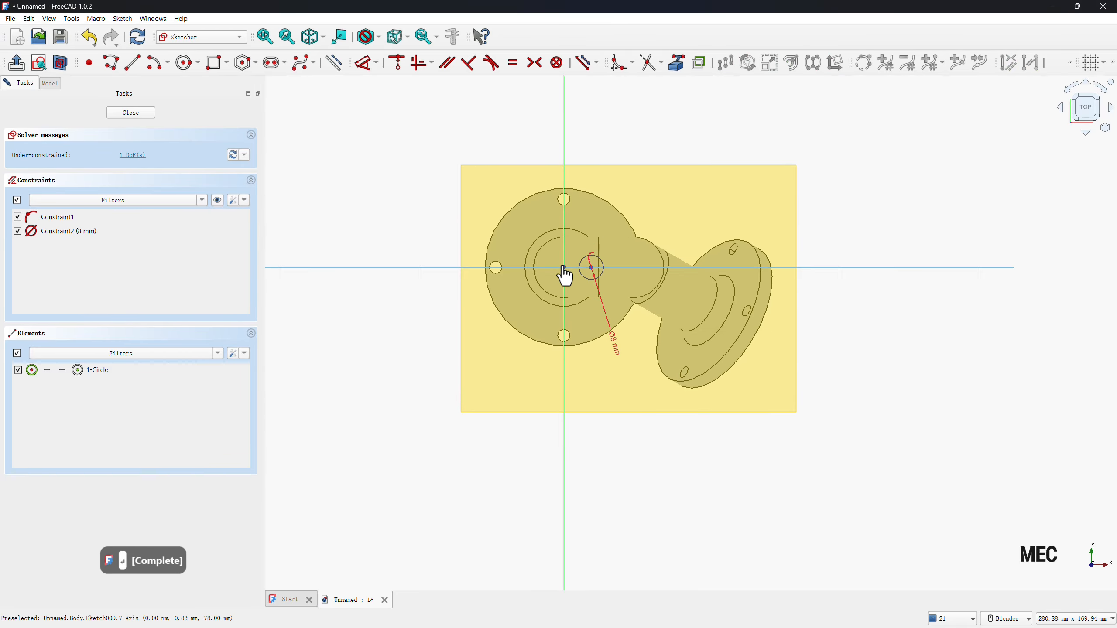
Place the circle's center 11.5 mm horizontally from the origin and close the sketch.
left_click(591, 267)
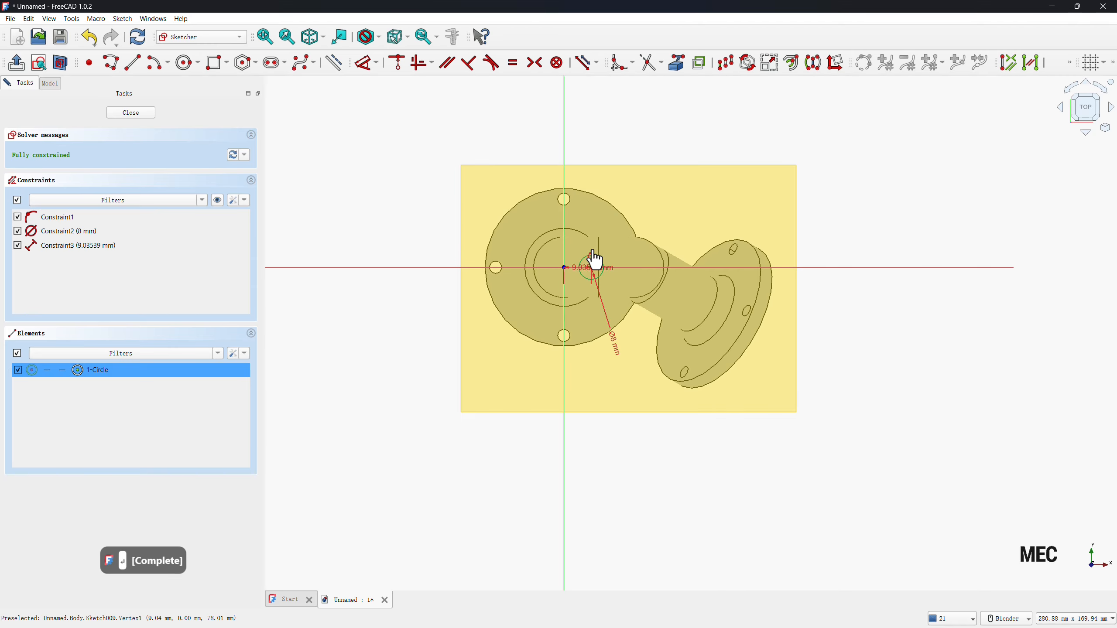
left_click(594, 222)
type("11")
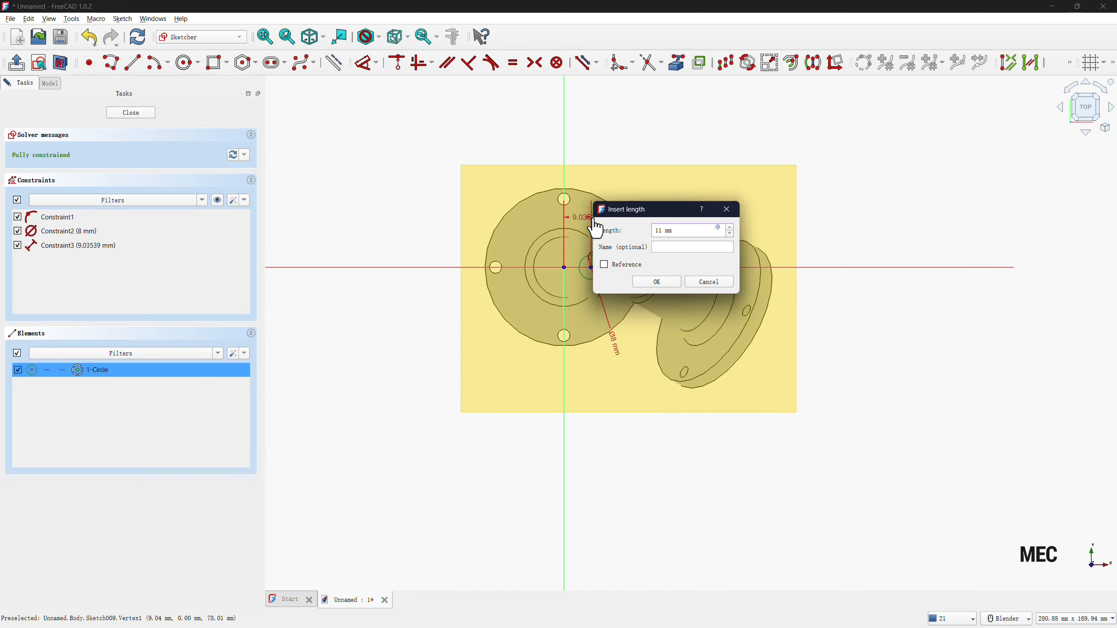
type(".5")
key("Return")
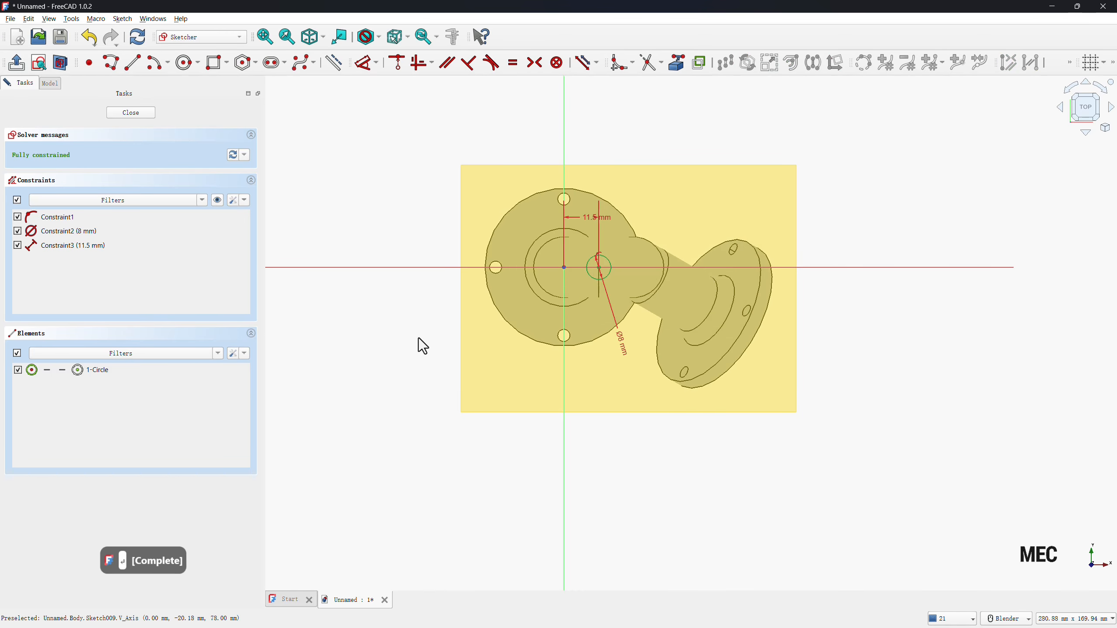
left_click(127, 115)
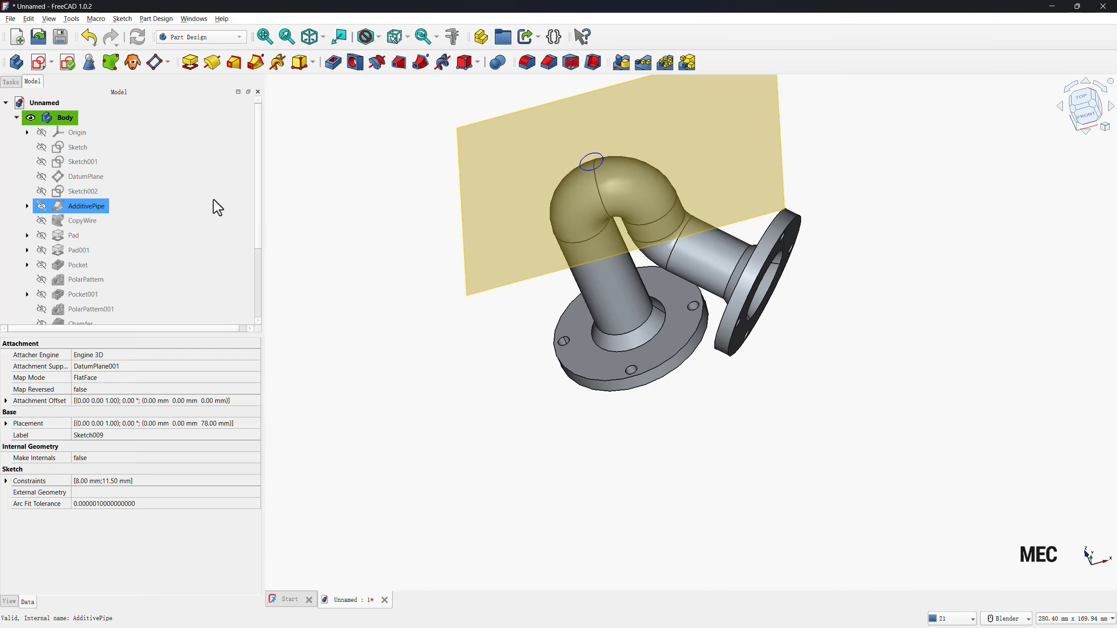
Pad the 8 mm circle in the reversed direction up to the curved outer face of the pipe bend.
left_click(190, 62)
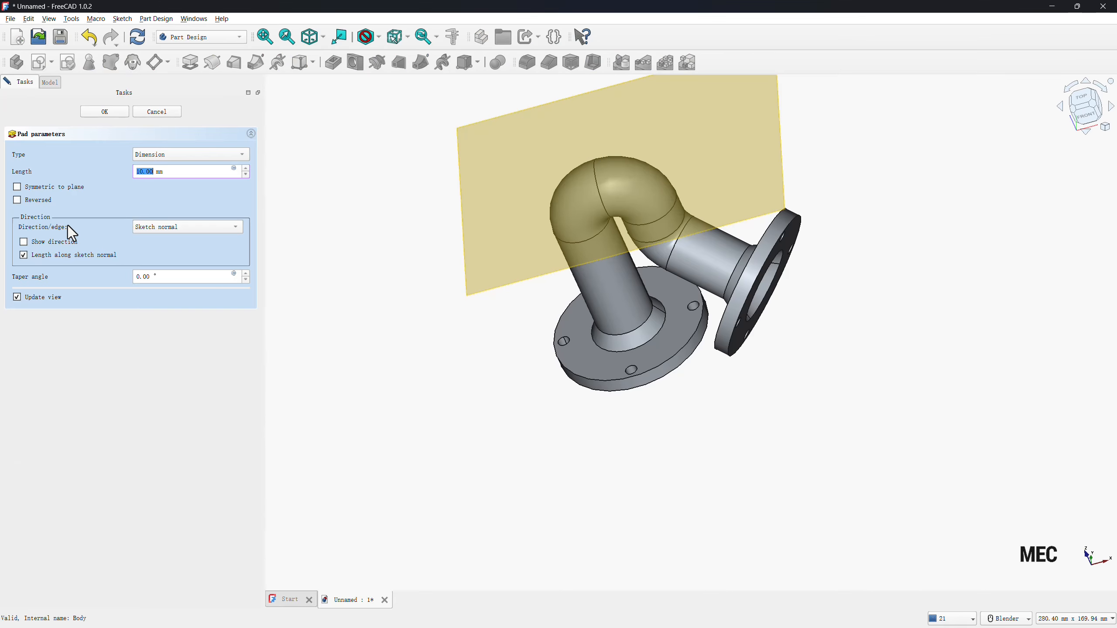
left_click(17, 200)
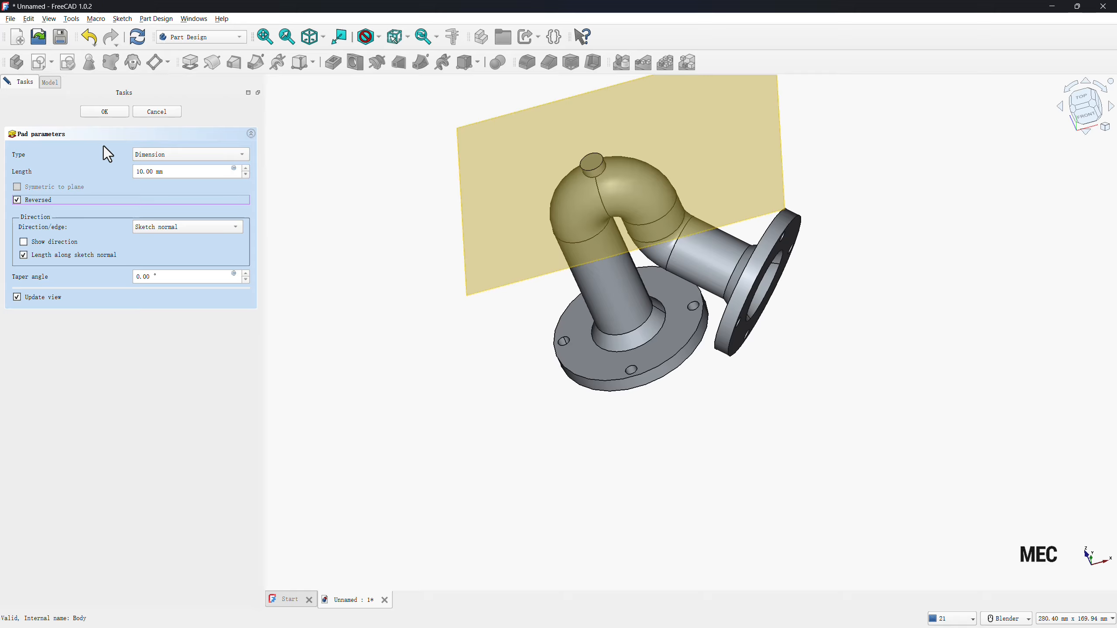
left_click(144, 154)
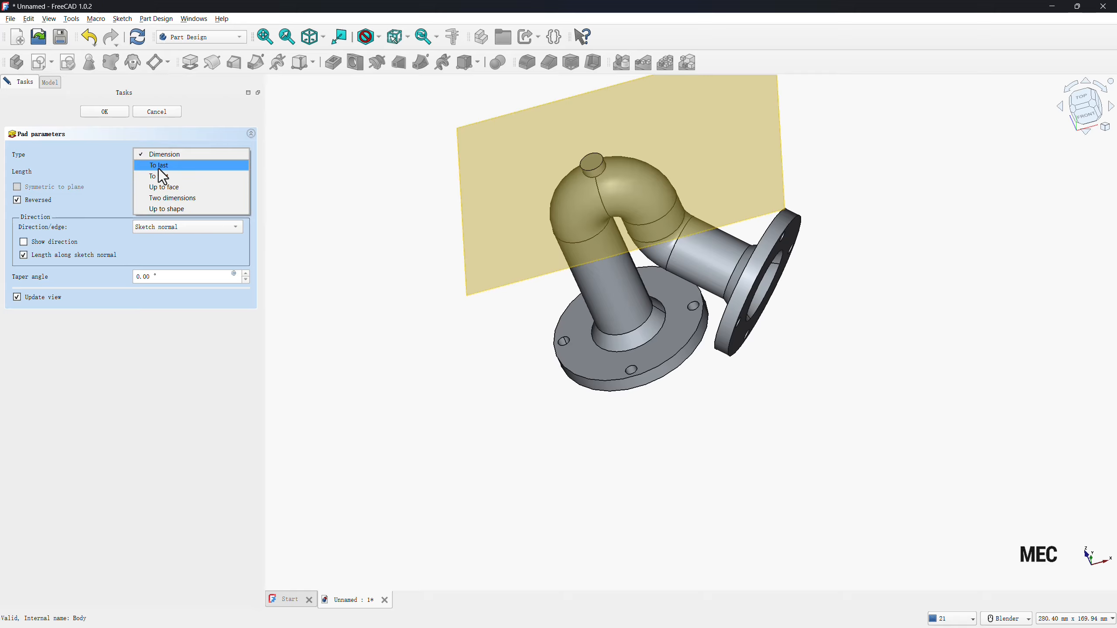
left_click(158, 187)
left_click(618, 403)
middle_click_drag(618, 403, 622, 369)
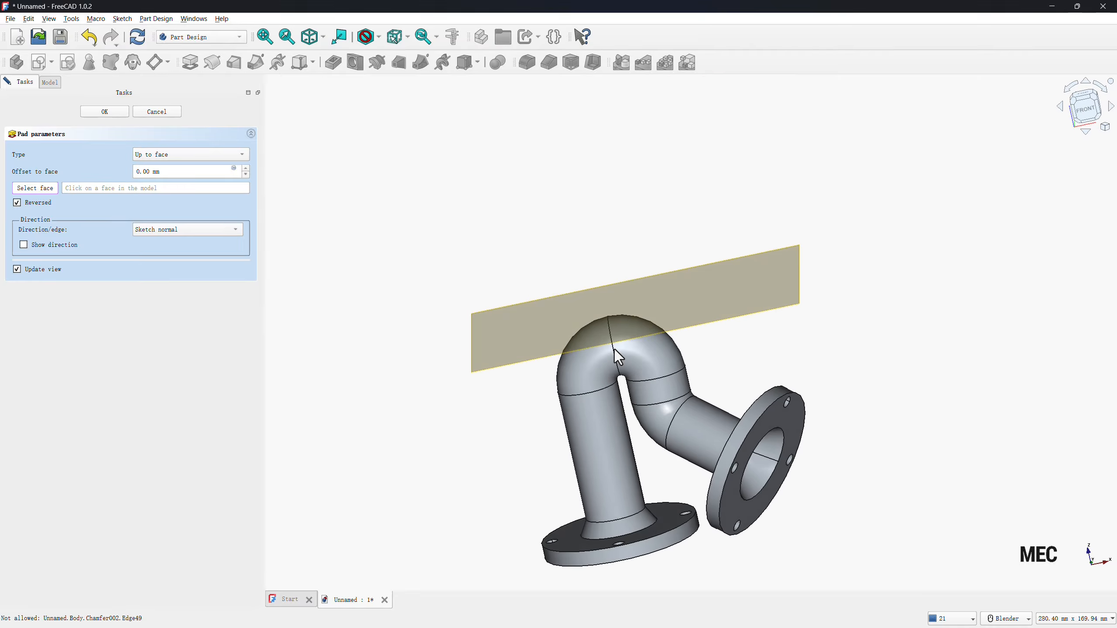
left_click(623, 362)
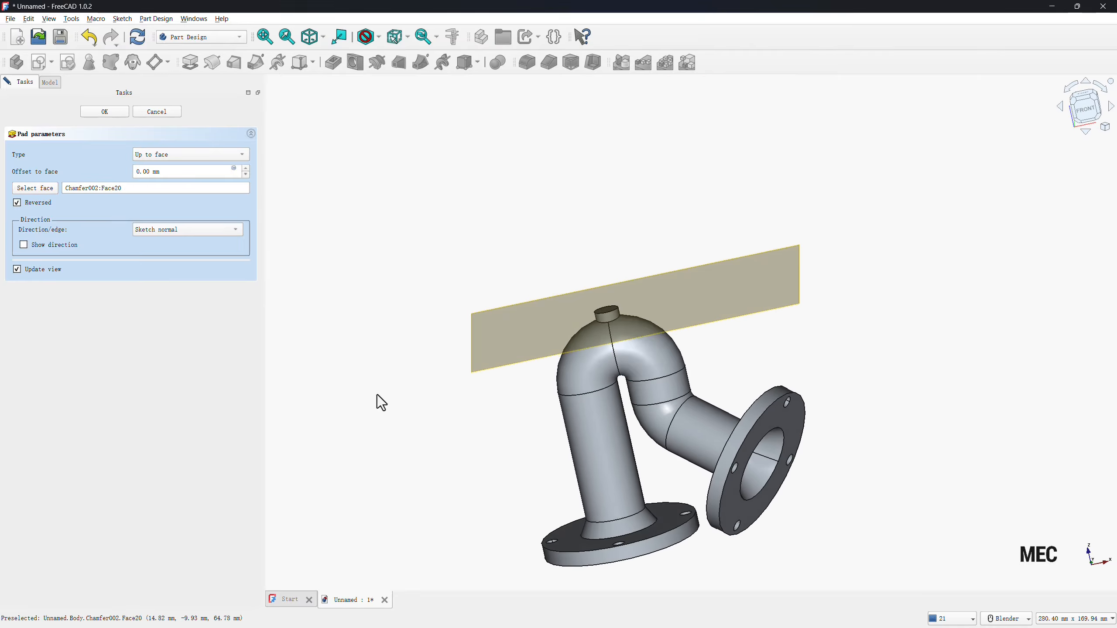
left_click(96, 114)
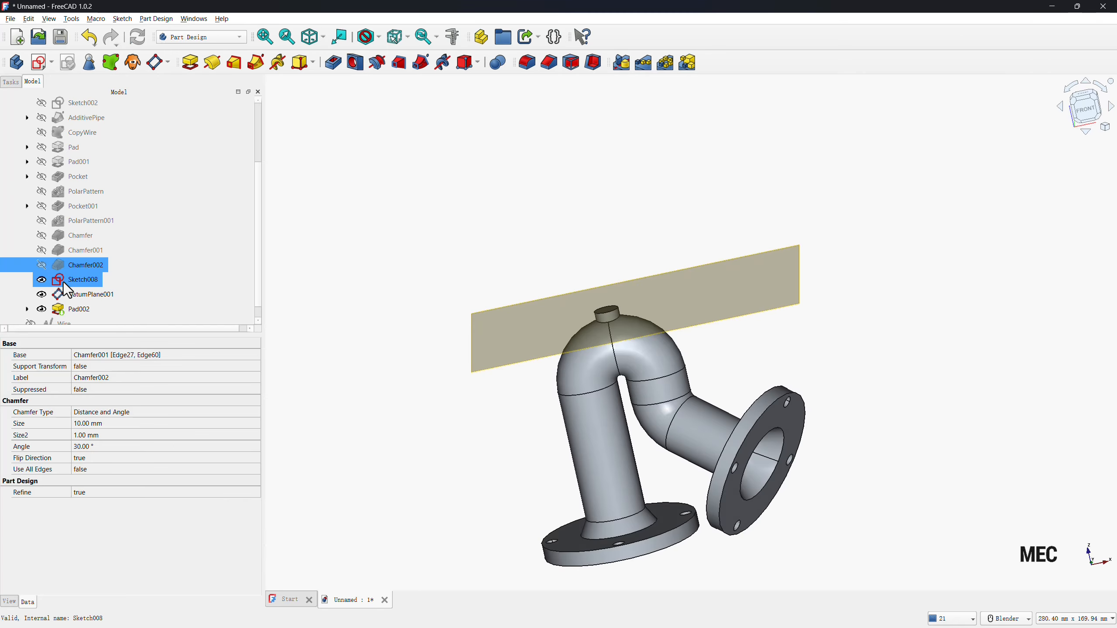
Hide the datum plane above the bend and start a new sketch attached to it.
left_click(41, 295)
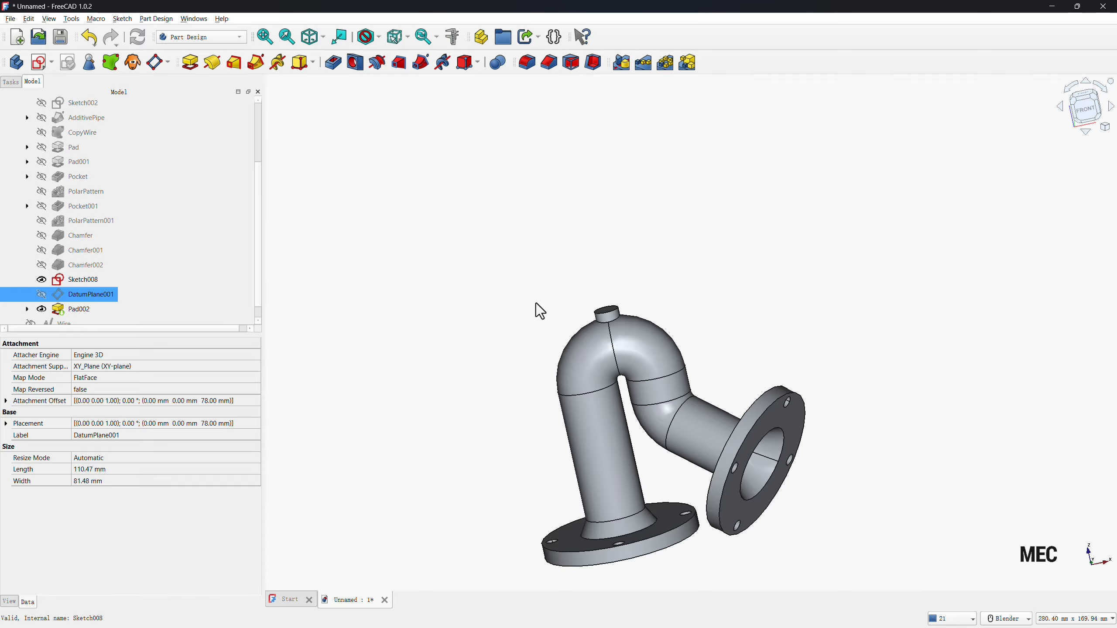
middle_click_drag(536, 303, 593, 365)
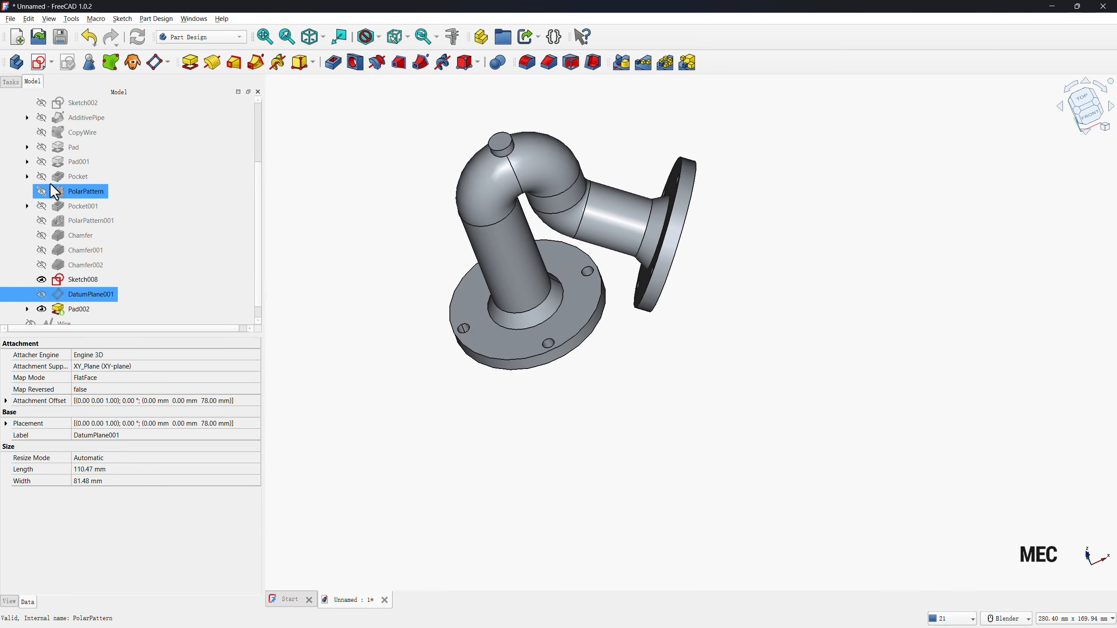
left_click(38, 64)
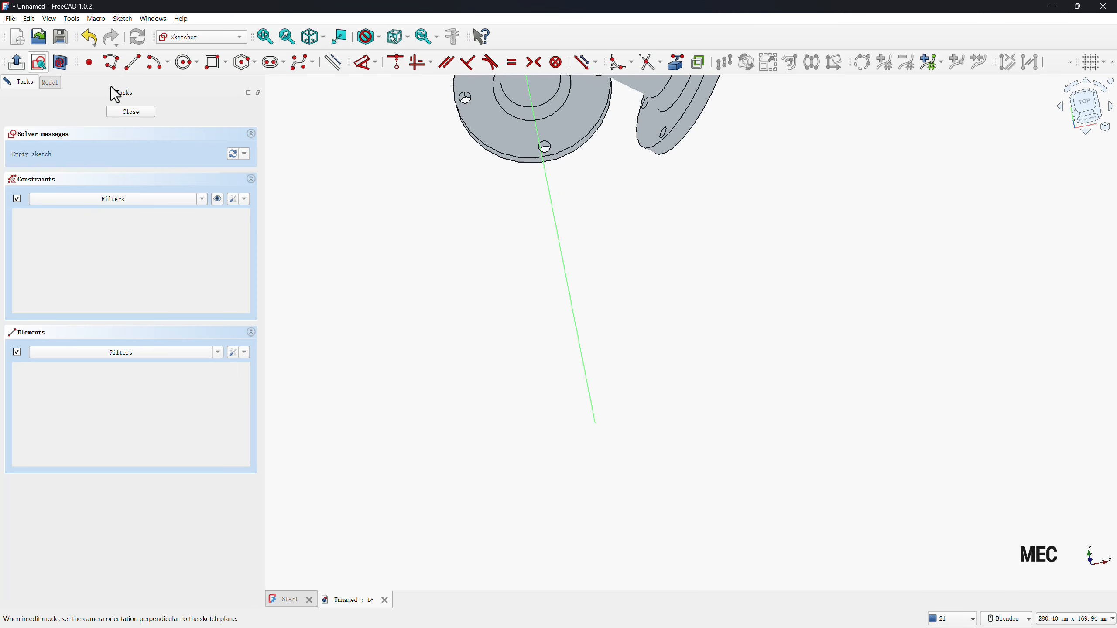
scroll(523, 371, "up", 5)
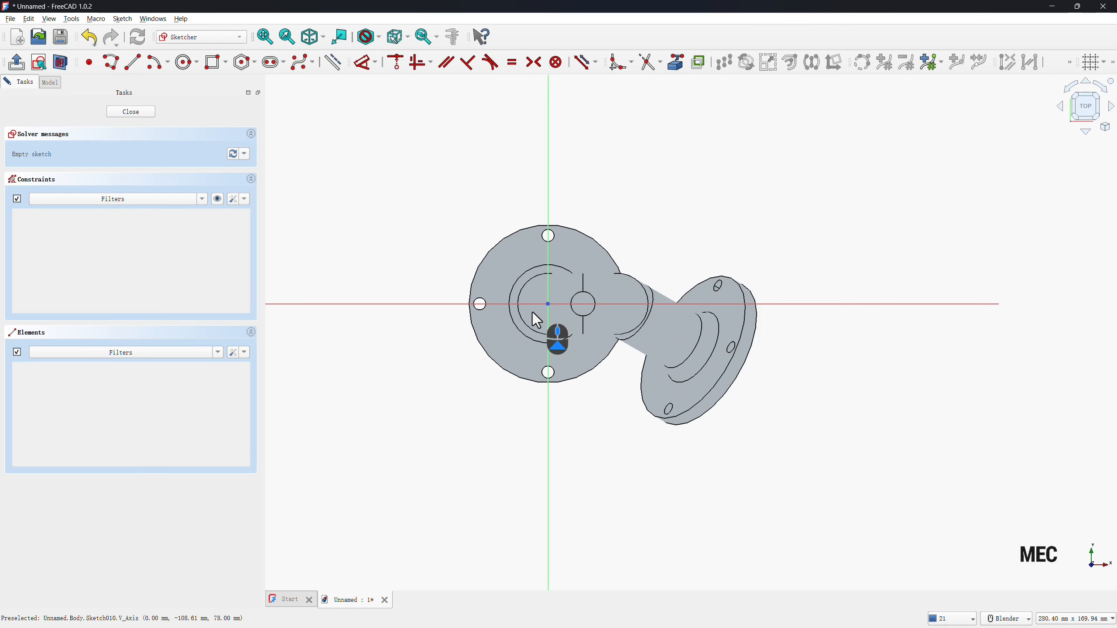
scroll(533, 313, "up", 3)
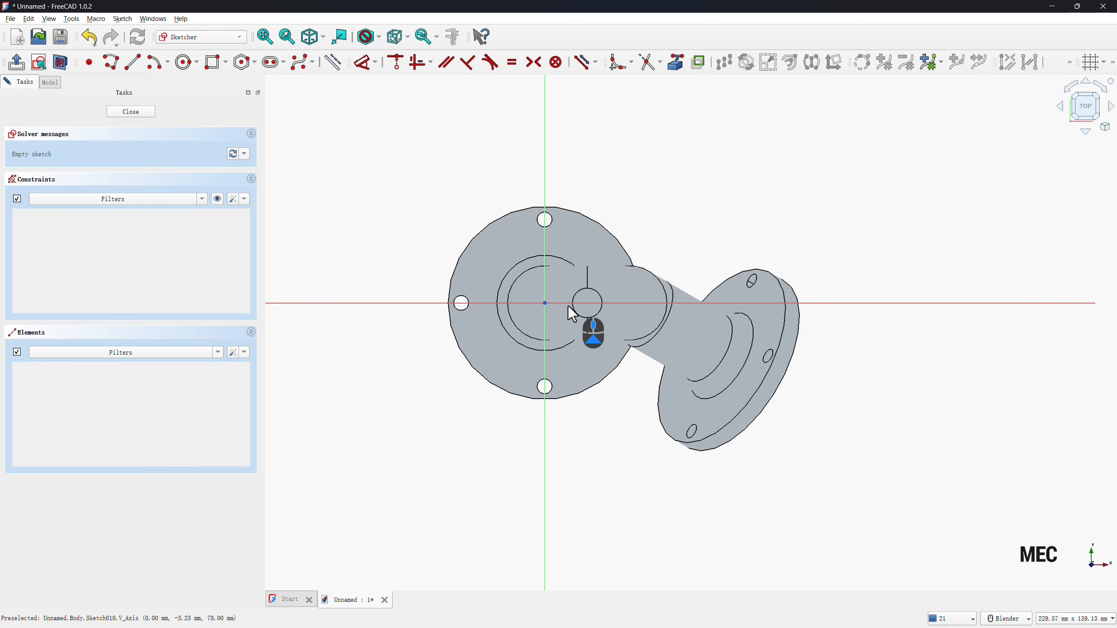
Project the small boss's circular edge as external geometry and sketch a concentric circle about 3.5 mm in diameter inside it.
left_click(680, 70)
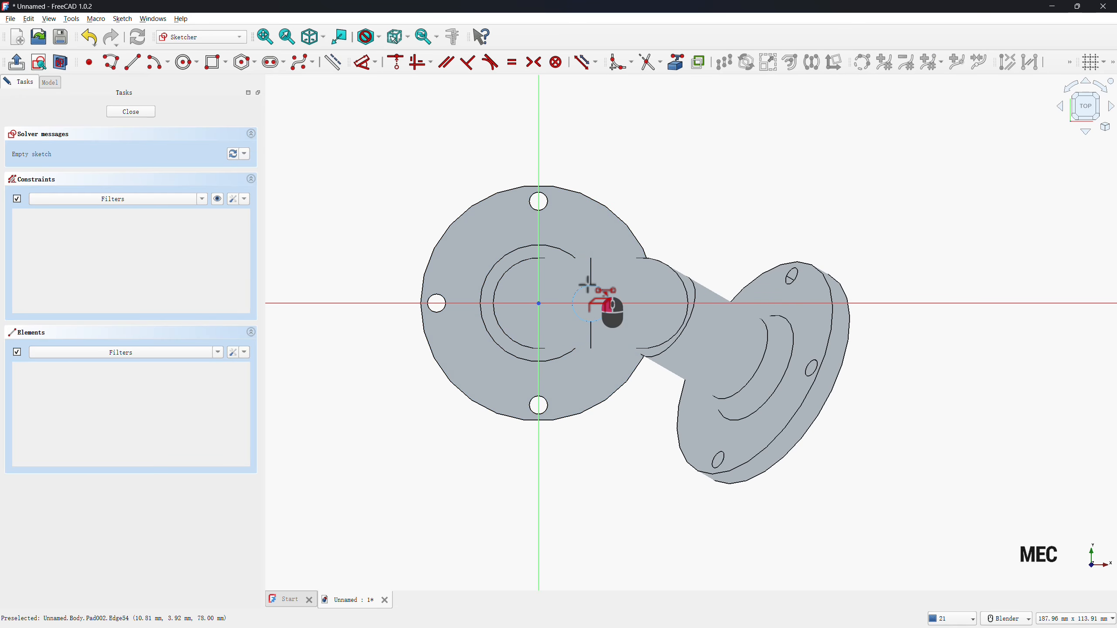
left_click(588, 285)
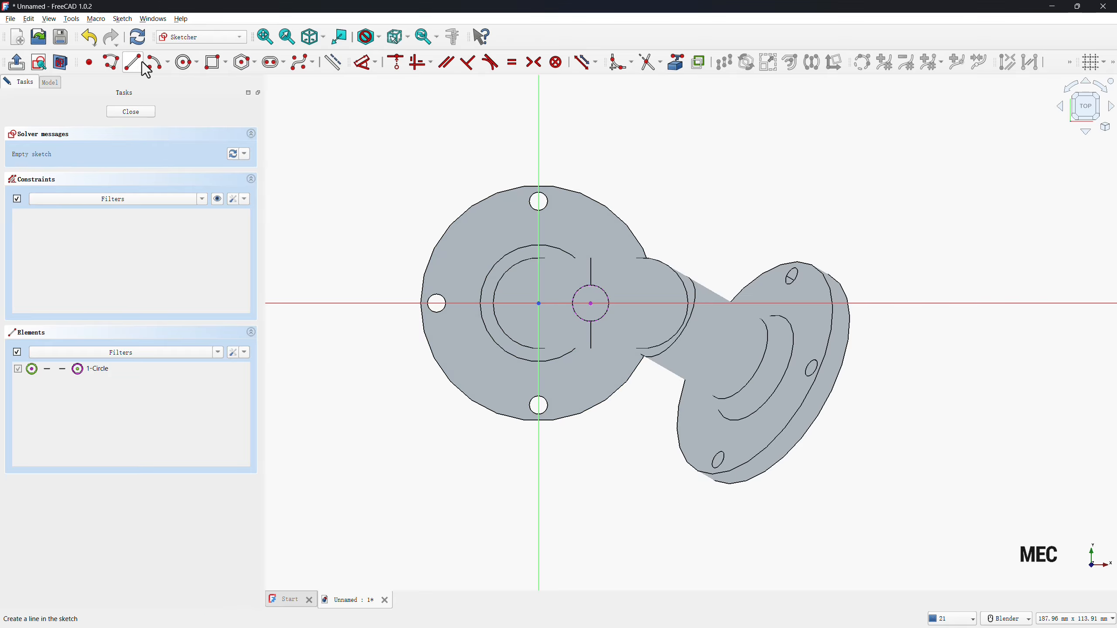
left_click(187, 62)
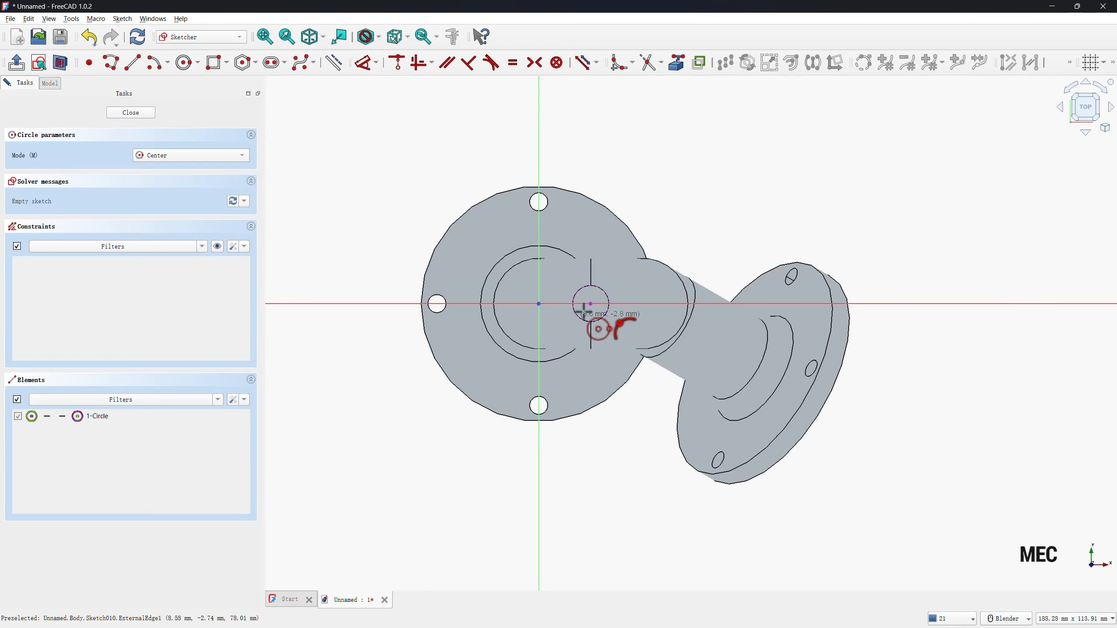
scroll(591, 311, "up", 3)
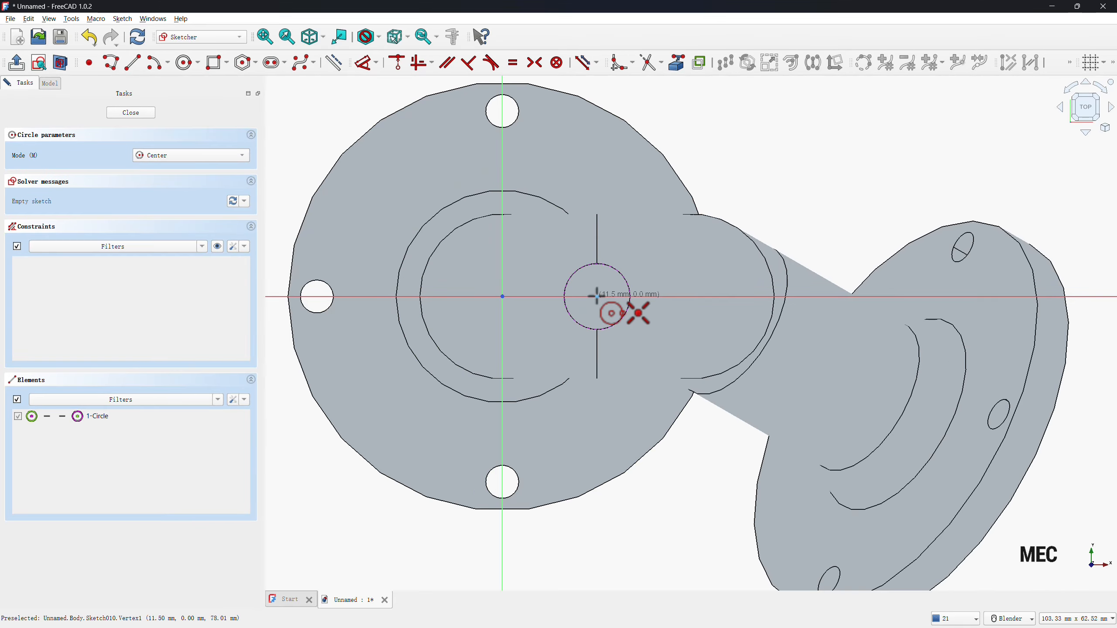
left_click(596, 297)
left_click(608, 287)
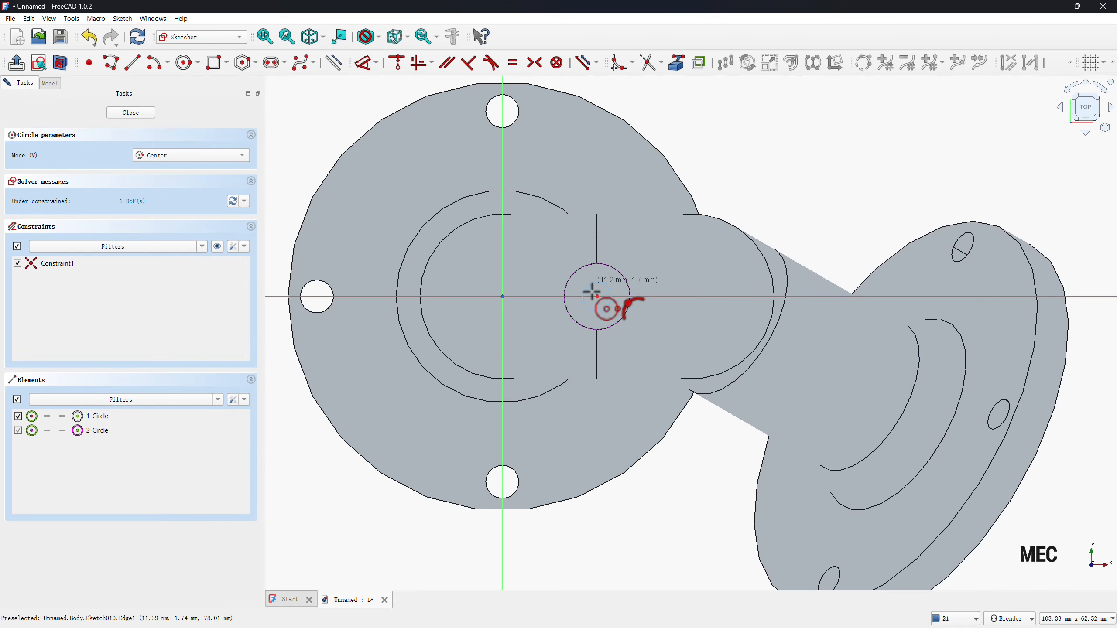
right_click(599, 457)
Set the inner circle's diameter to 5 mm and close the sketch.
key("d")
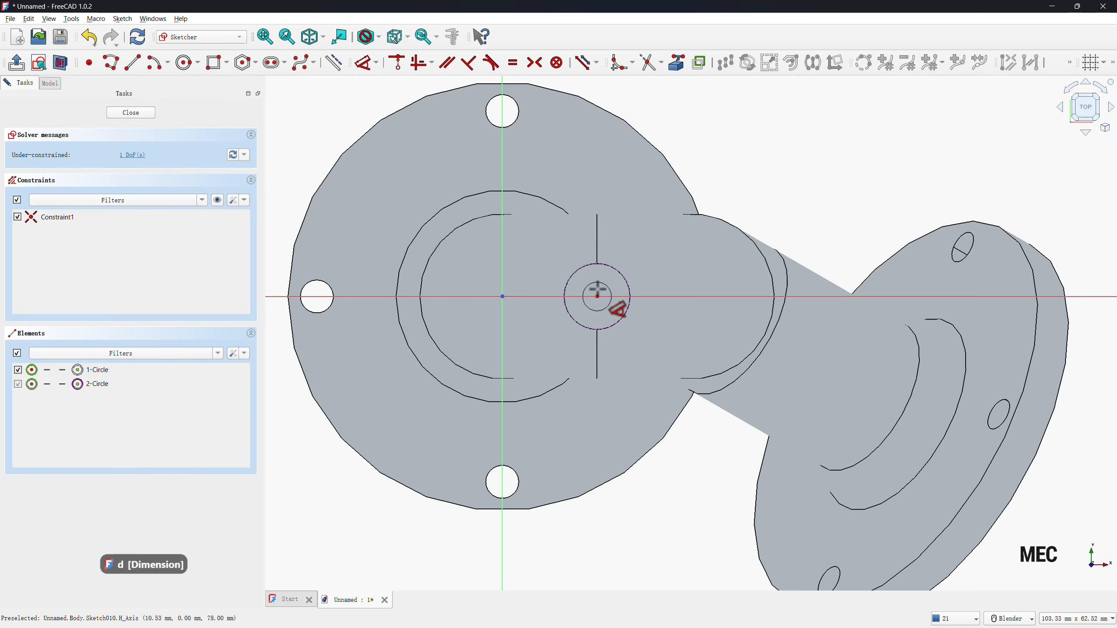
left_click(595, 310)
left_click(602, 371)
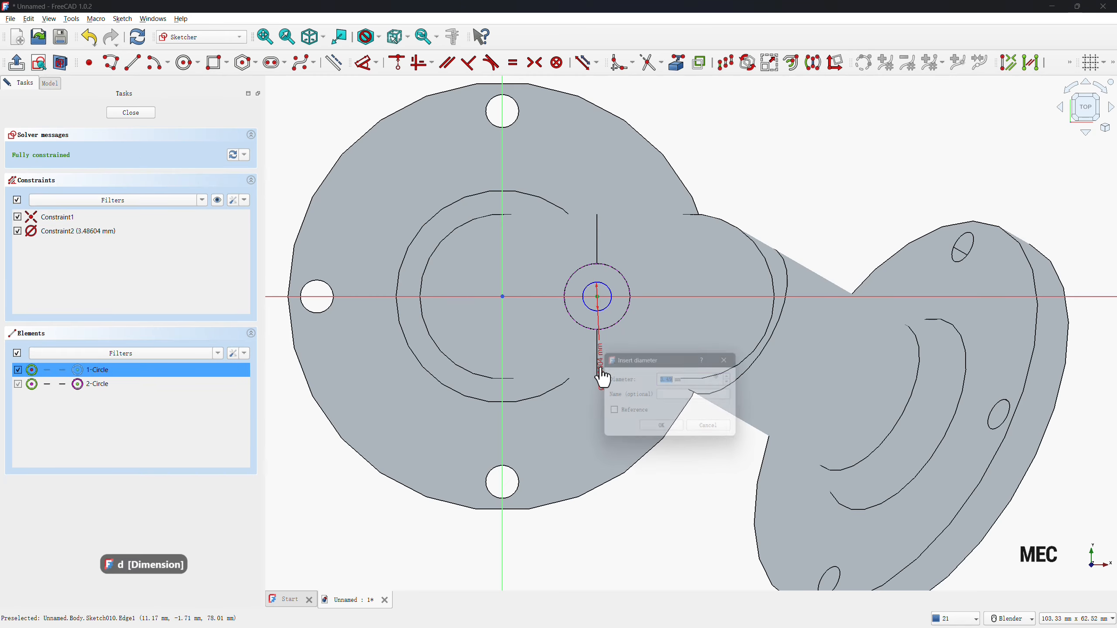
type("5")
key("Return")
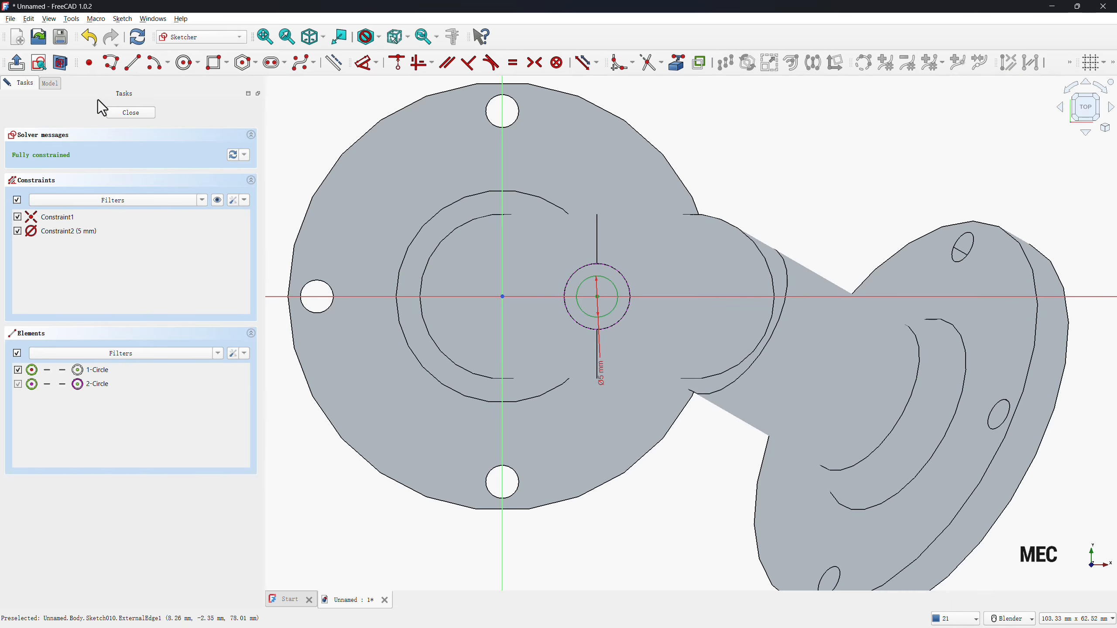
left_click(126, 113)
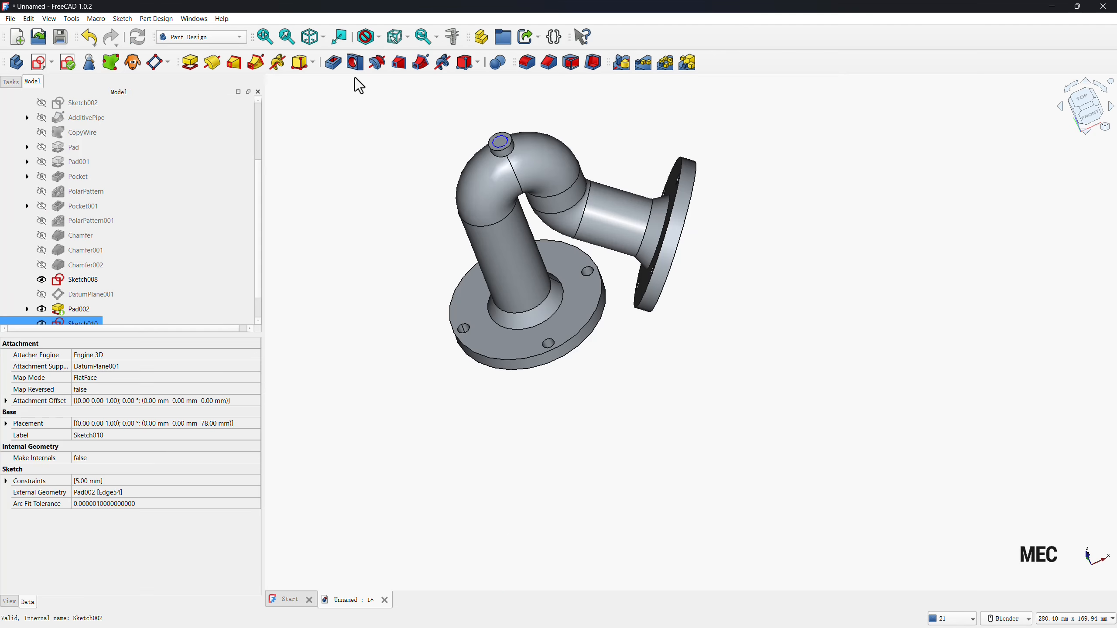
Create a hole in the boss from the 5 mm circle using the ISO metric regular profile, size M5.
left_click(355, 63)
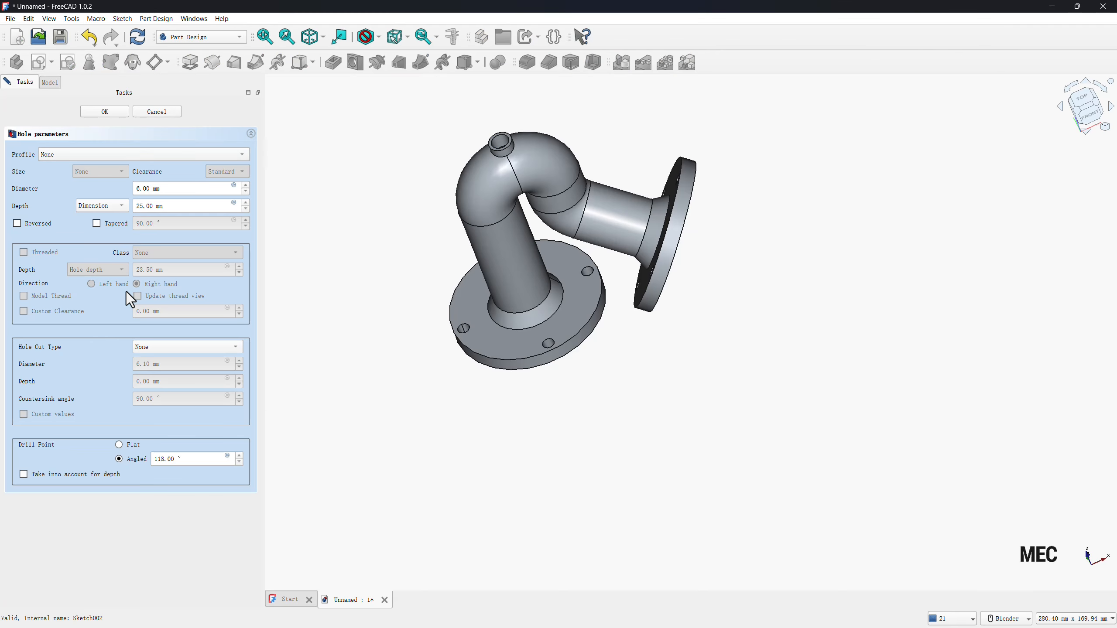
left_click(50, 155)
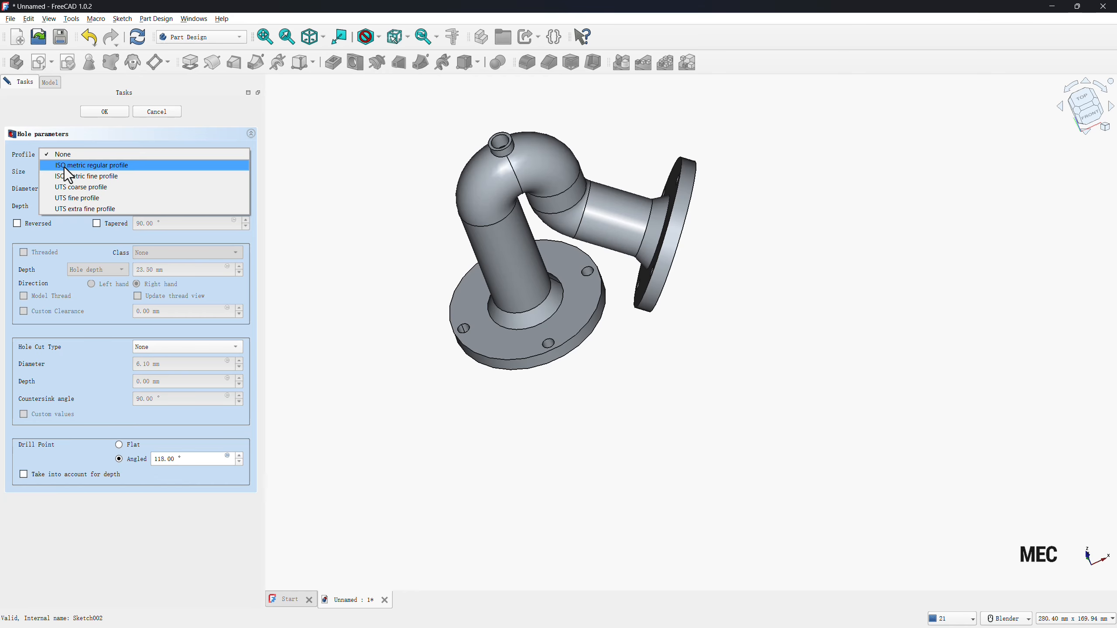
left_click(65, 168)
left_click(82, 171)
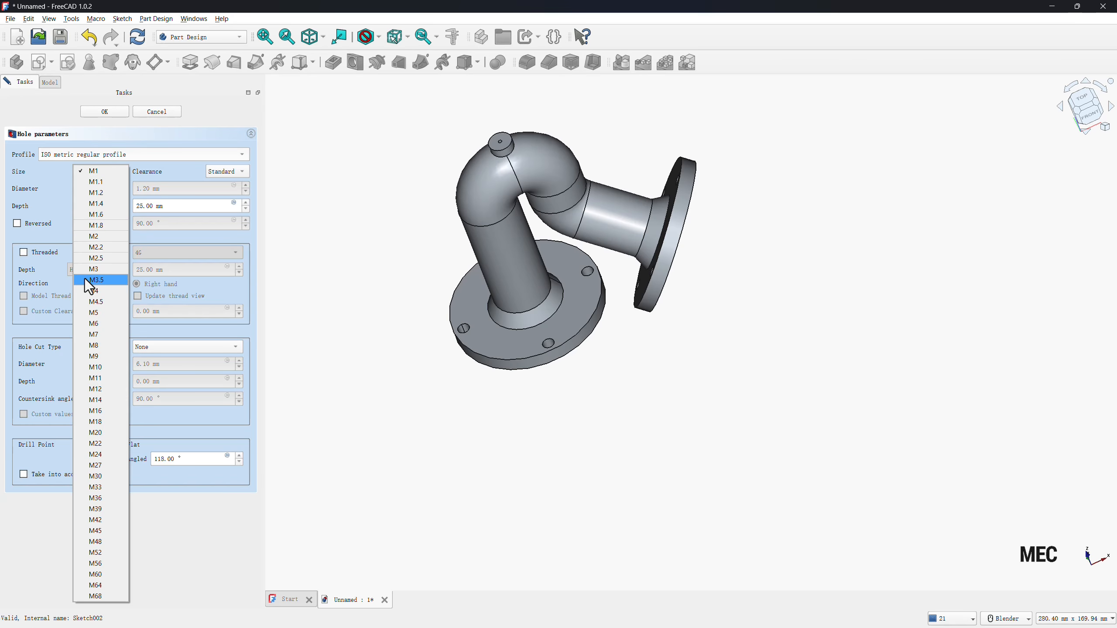
left_click(90, 315)
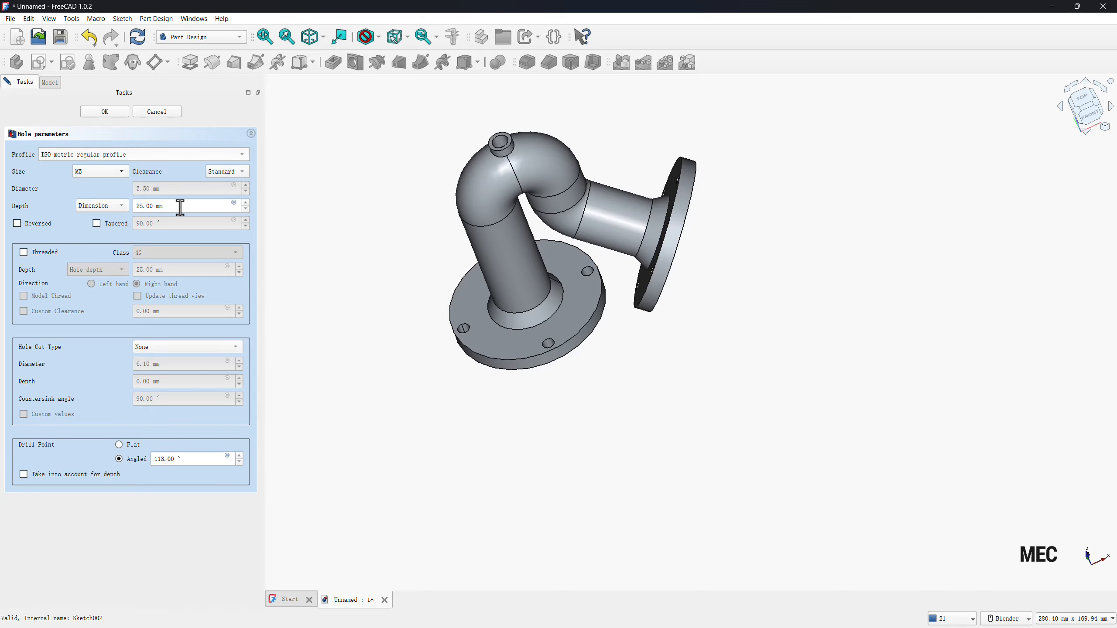
Make the whole pipe body transparent while the hole is still being edited, exposing the bore beneath the small boss.
left_click(48, 83)
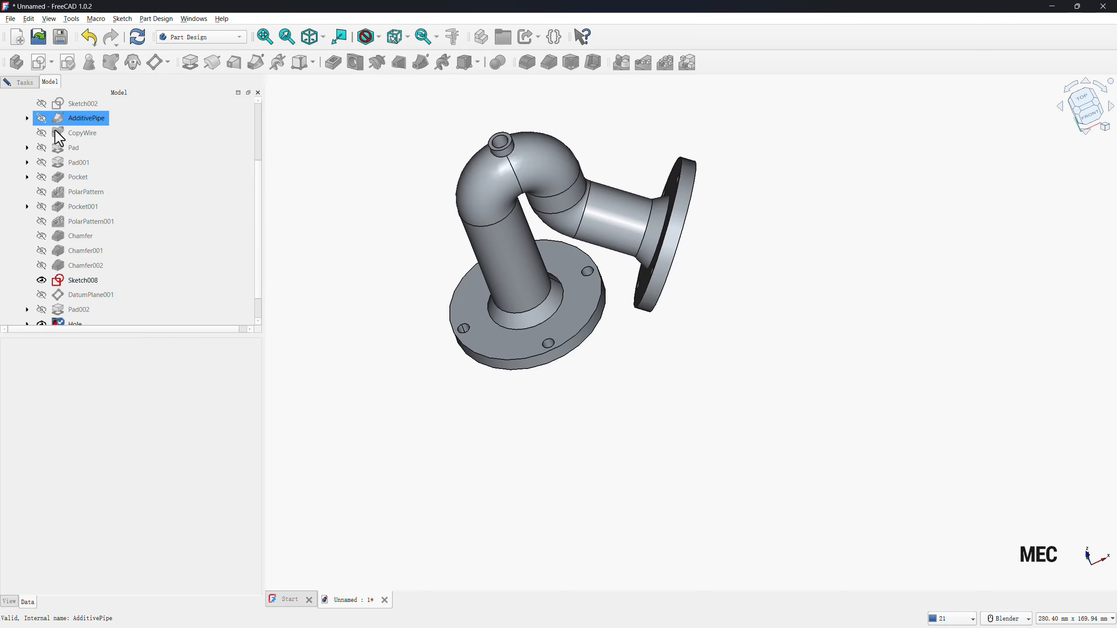
left_click(62, 149)
right_click(51, 116)
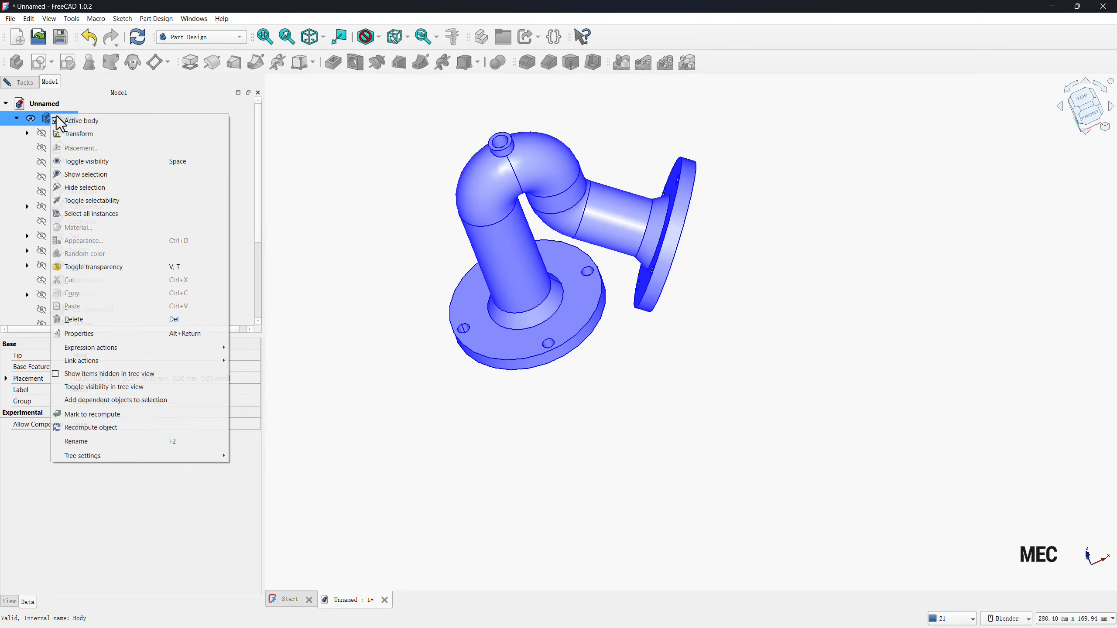
left_click(92, 267)
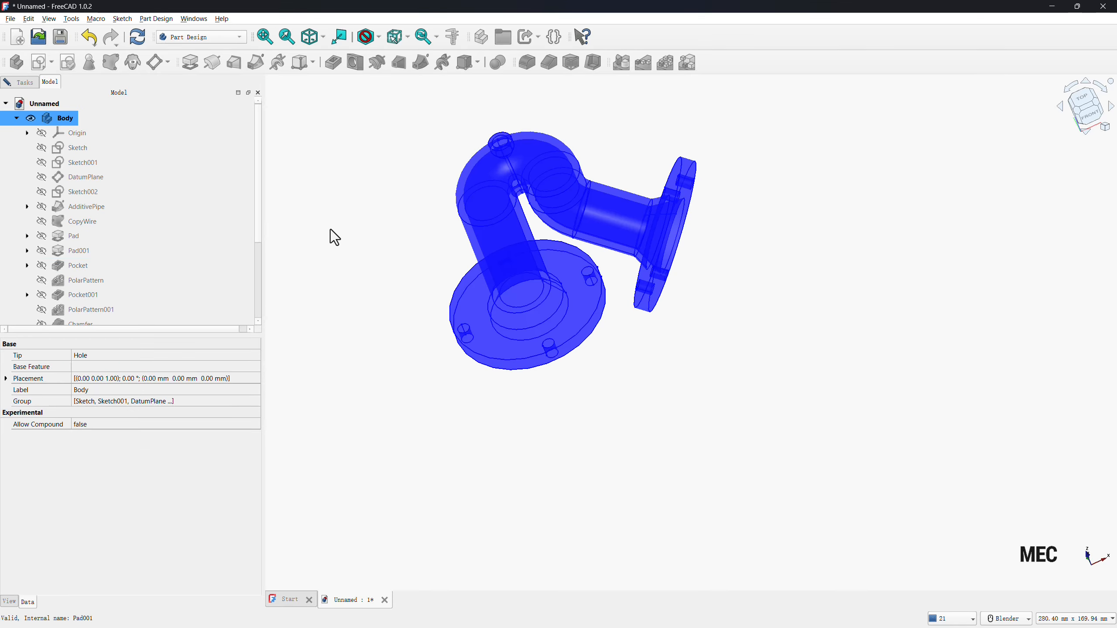
scroll(528, 172, "up", 5)
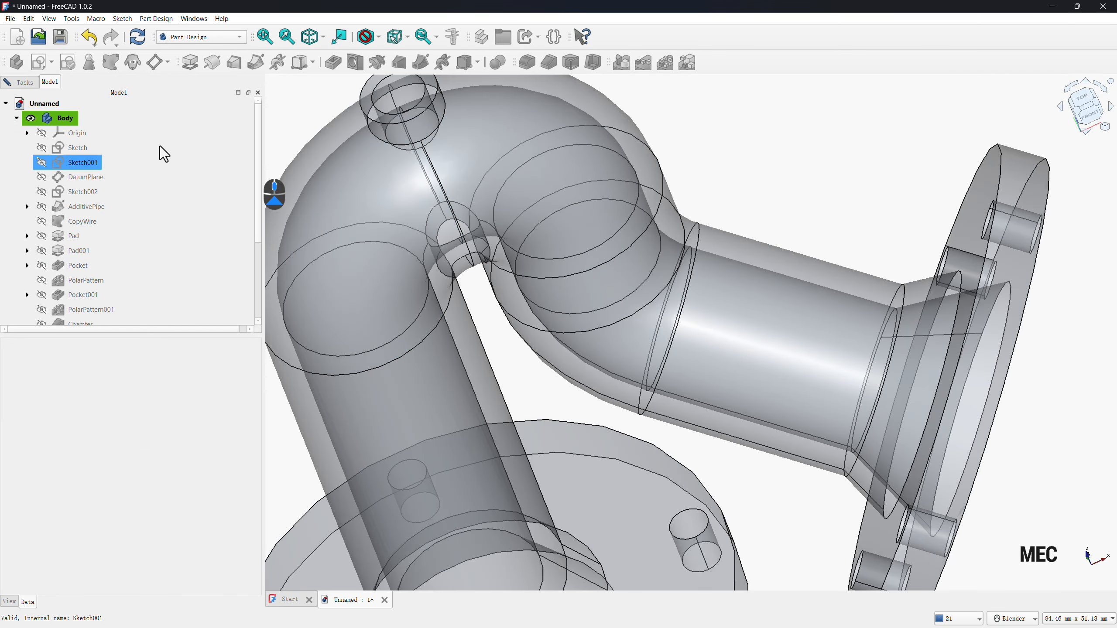
Set the M5 hole's depth to 8 mm and finish the hole.
left_click(30, 86)
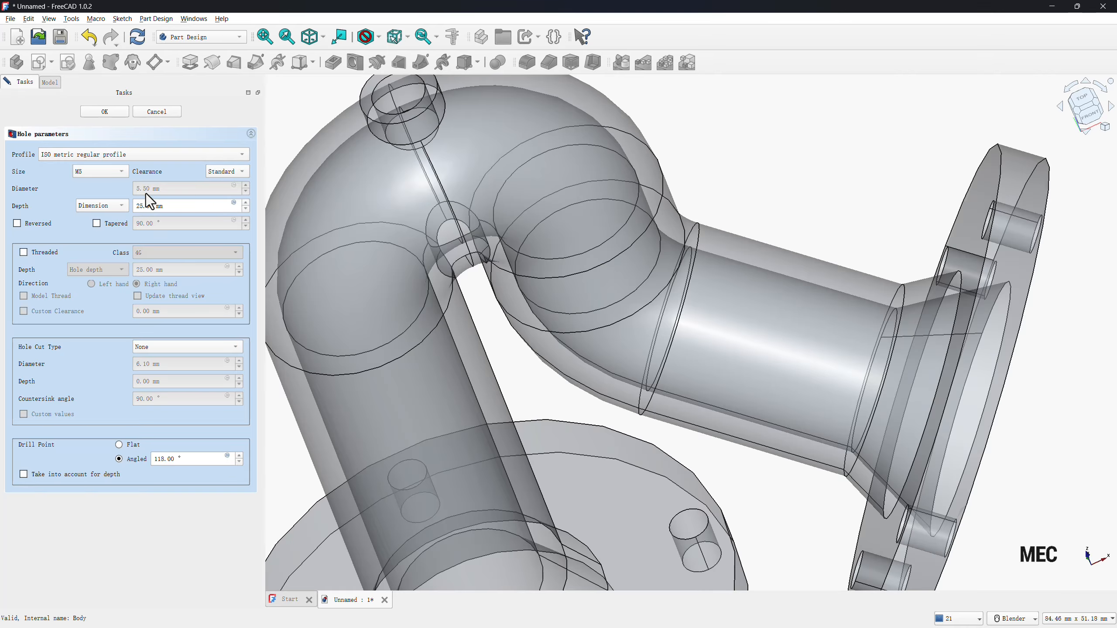
left_click_drag(163, 205, 112, 208)
type("5")
scroll(787, 254, "down", 3)
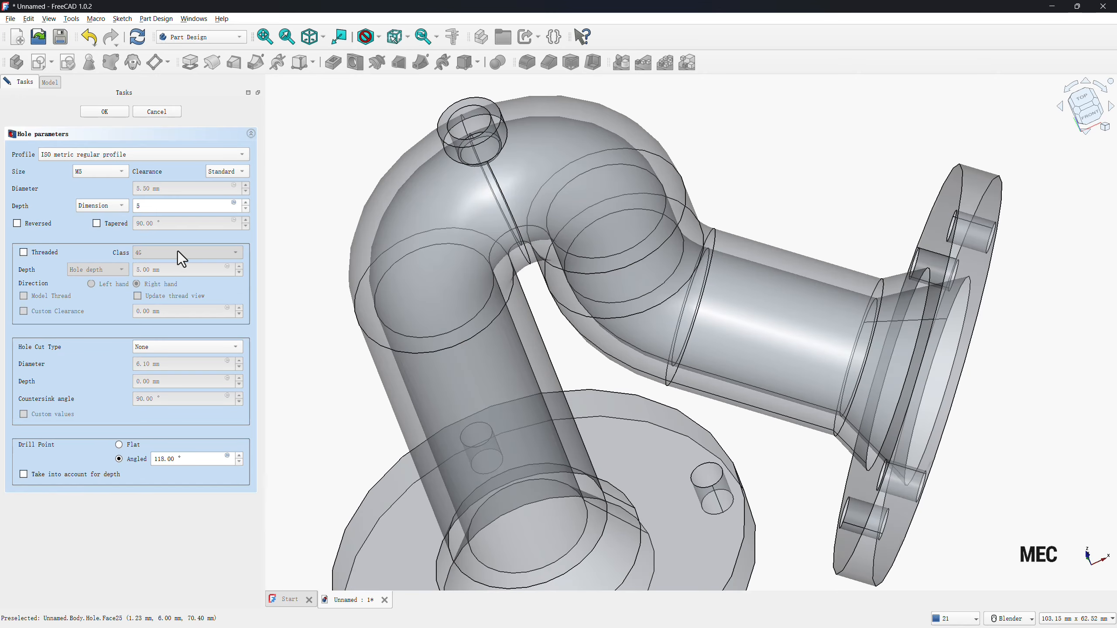
double_click(140, 206)
type("8")
left_click(121, 112)
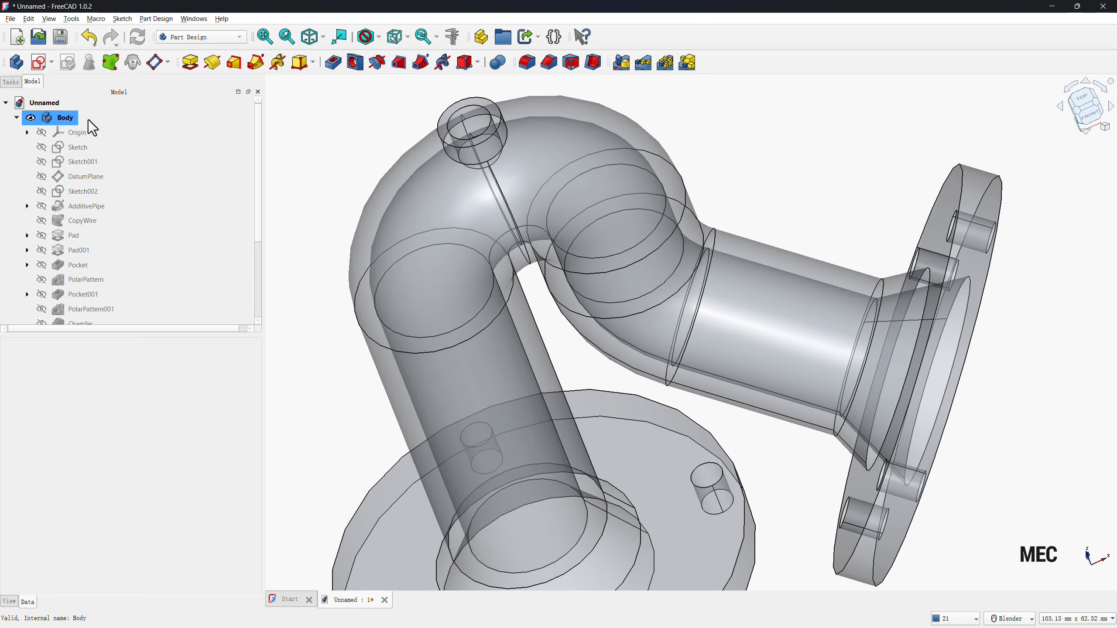
Turn off the pipe body's transparency and clear the selection.
right_click(56, 116)
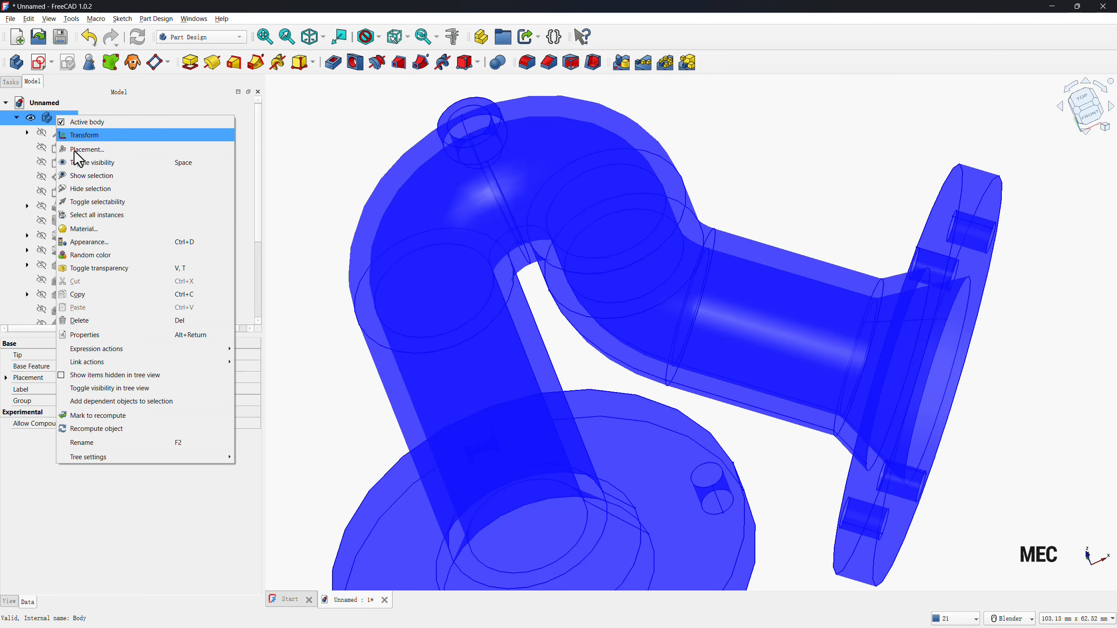
left_click(77, 268)
left_click(351, 140)
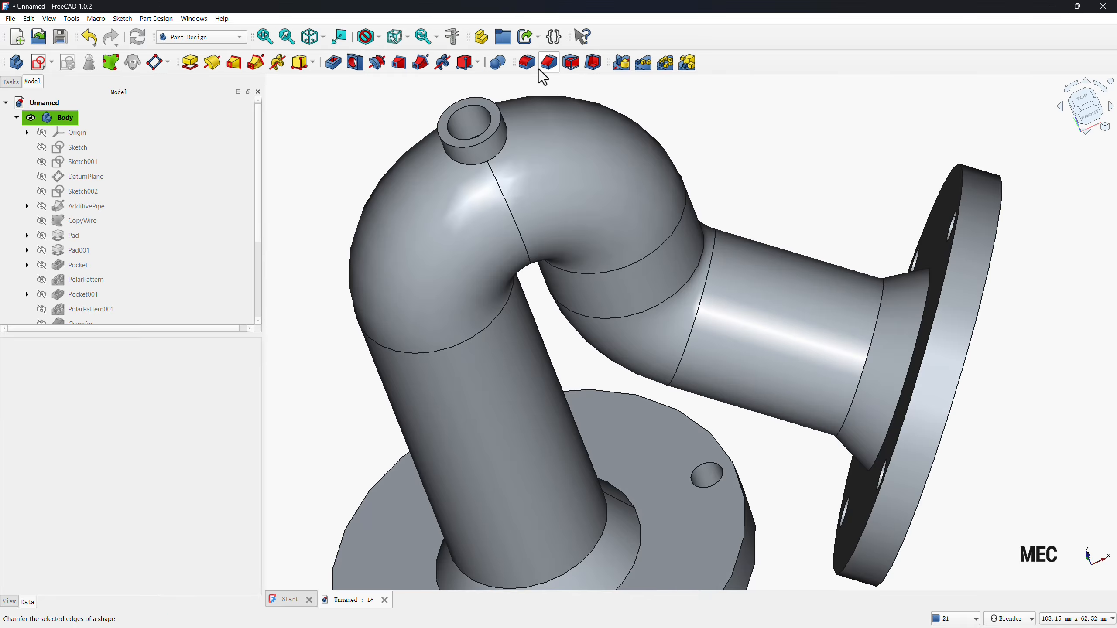
Fillet the edge where the small boss meets the bend with a 2 mm radius, and show the model in isometric view.
left_click(527, 65)
left_click(468, 164)
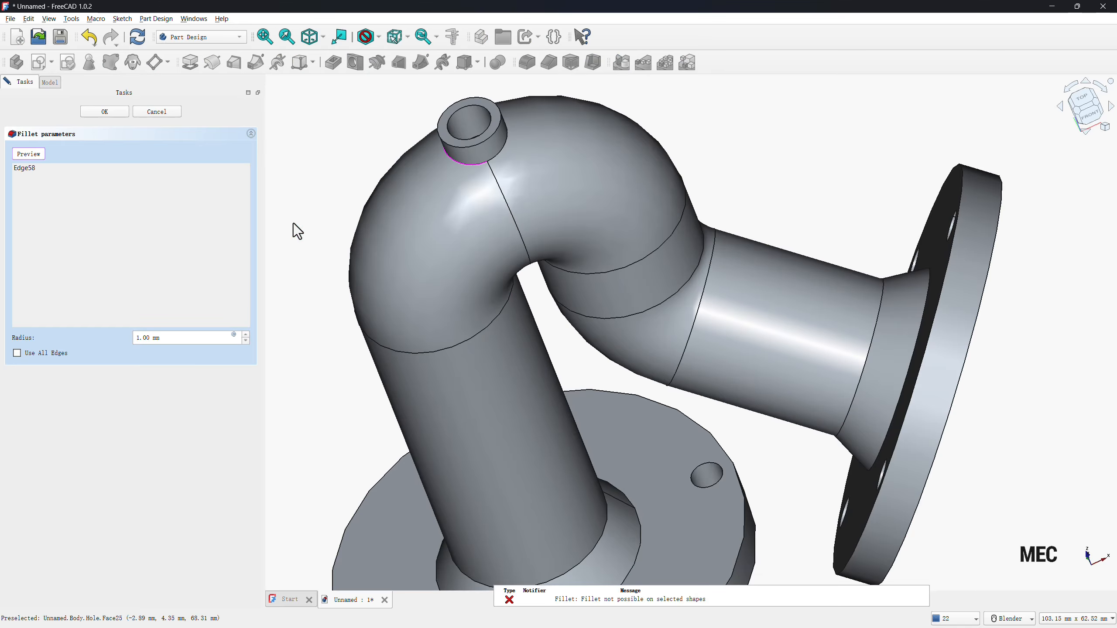
left_click_drag(176, 343, 85, 330)
type("2")
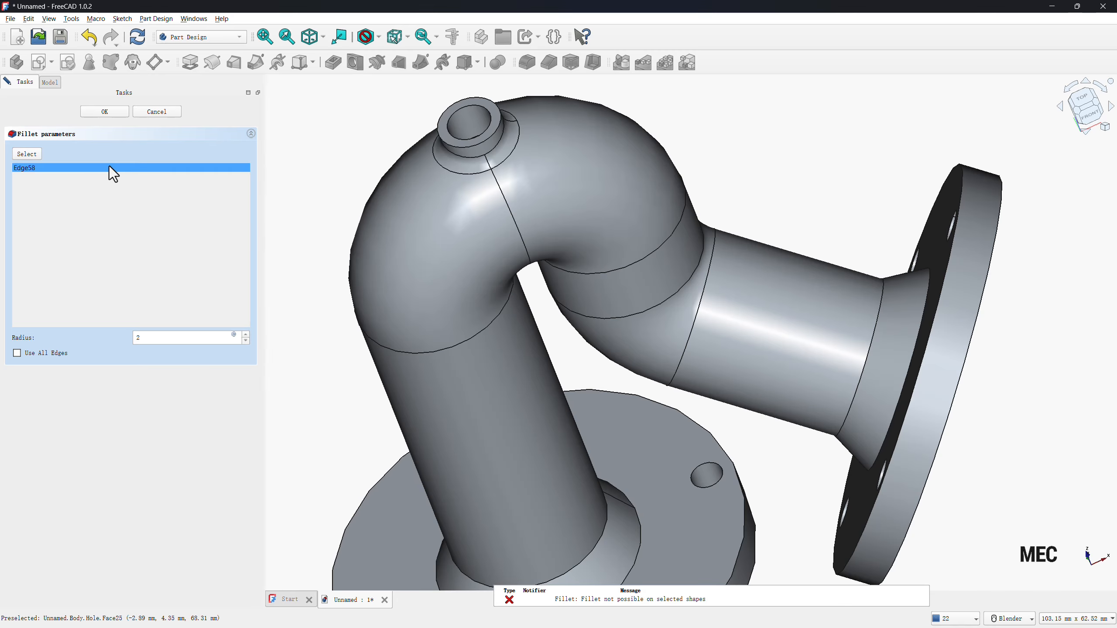
left_click(105, 112)
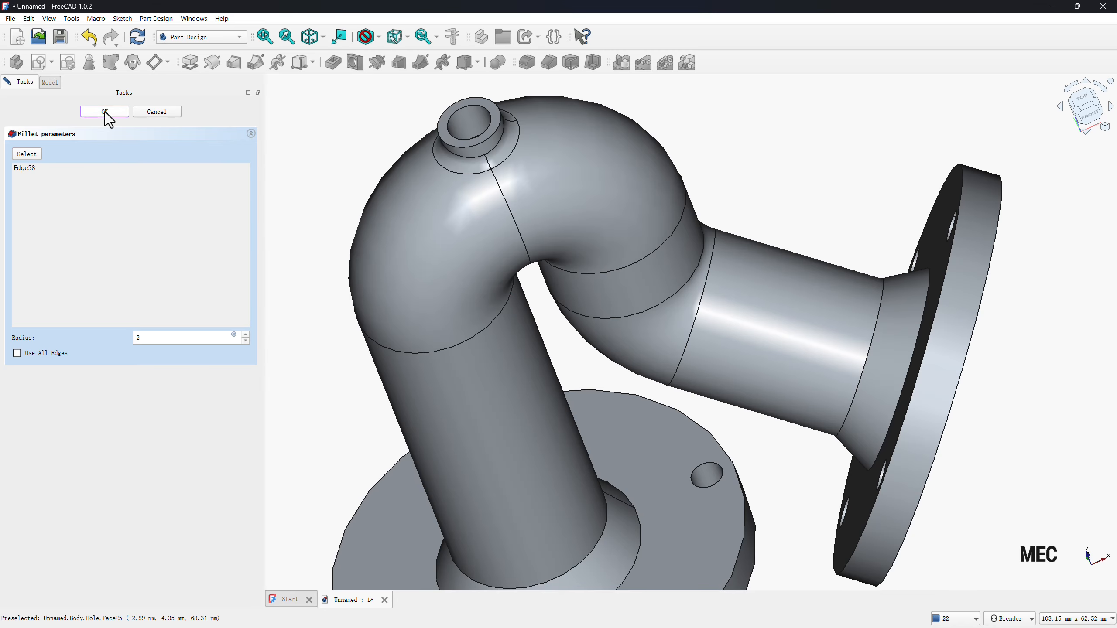
left_click(257, 34)
left_click(316, 36)
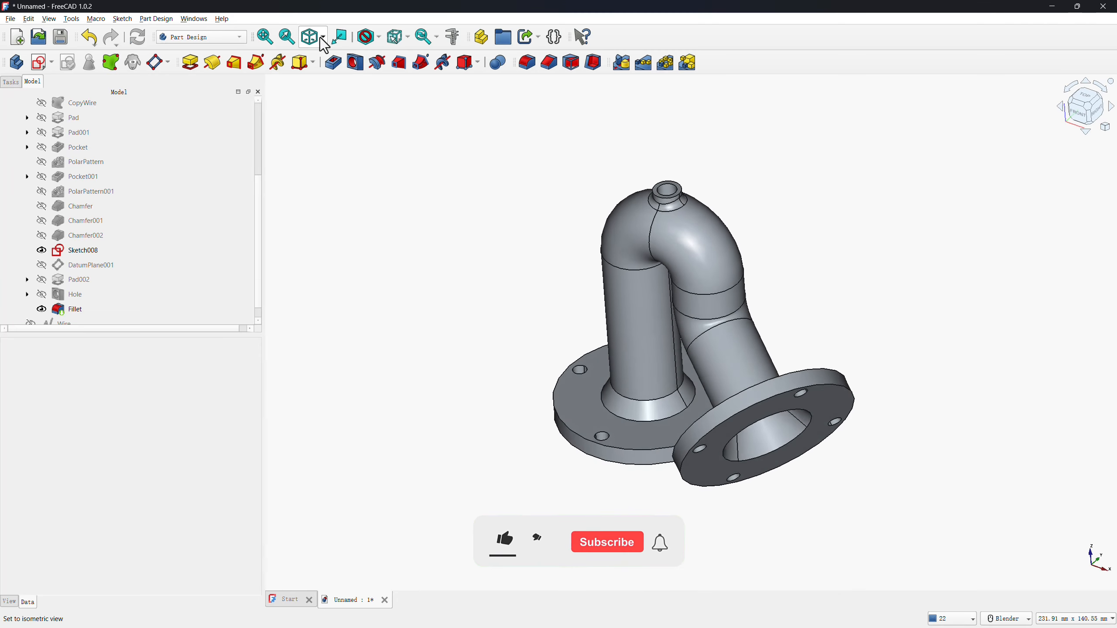